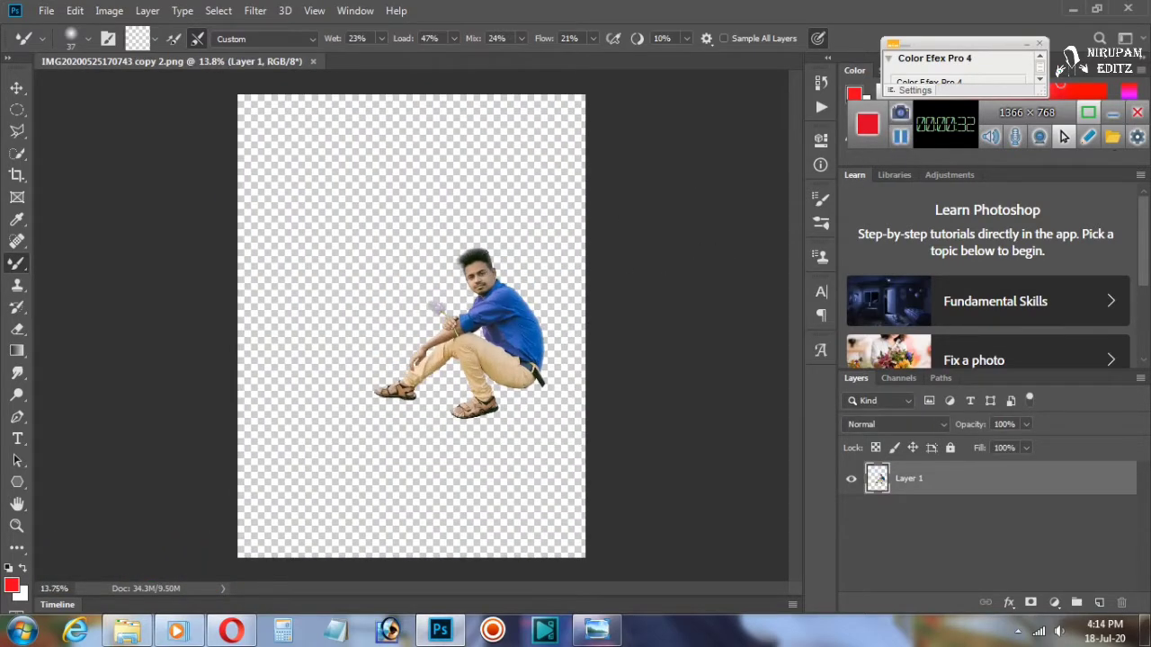
# Step: Flip the cut-out of the seated man horizontally with Free Transform
pyautogui.click(17, 87)
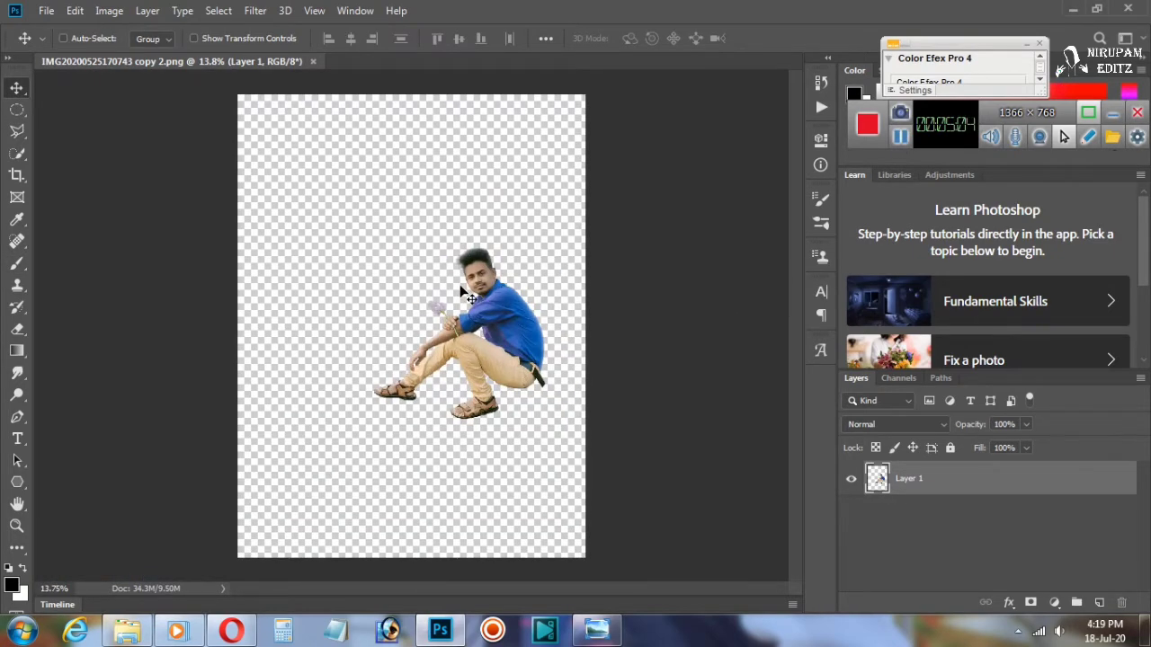
pyautogui.hotkey('ctrl', 't')
pyautogui.rightClick(415, 302)
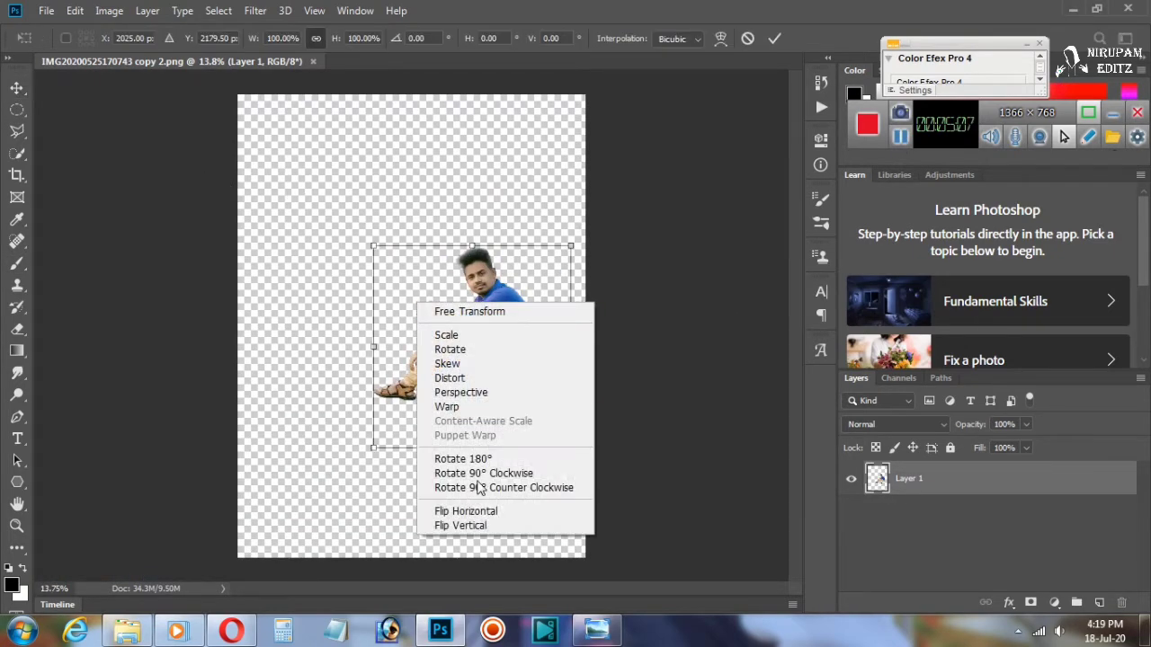
pyautogui.click(467, 510)
pyautogui.click(776, 39)
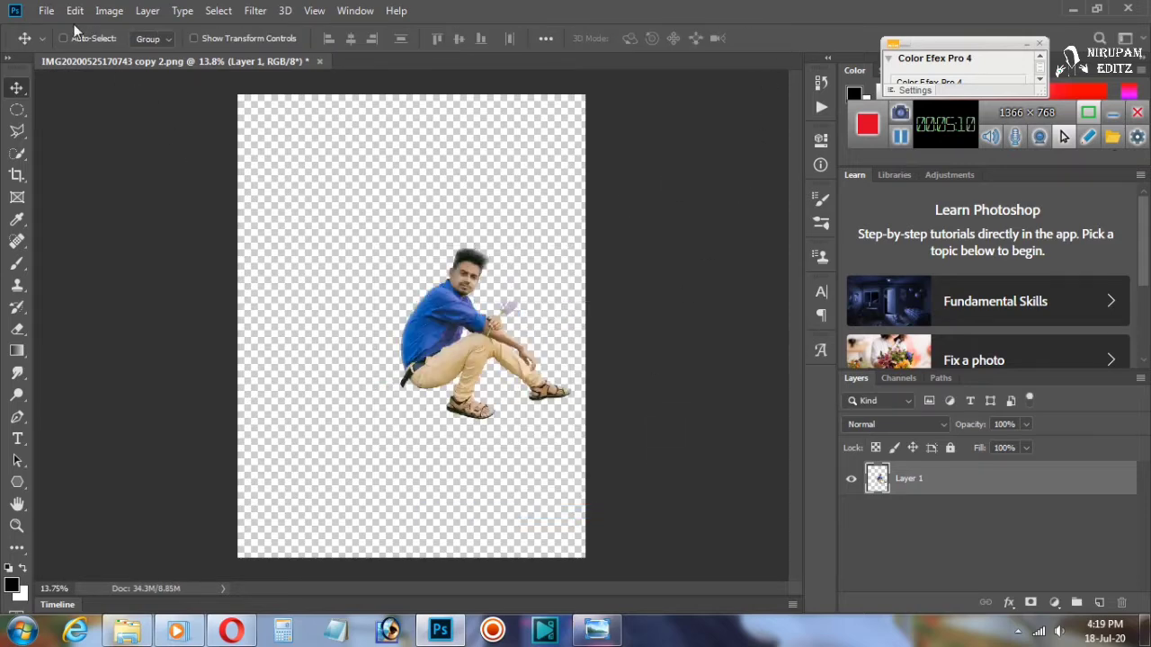
# Step: Place the lake and boat image pexels-photo-351774 from the Downloads folder as an embedded layer
pyautogui.click(46, 10)
pyautogui.click(90, 216)
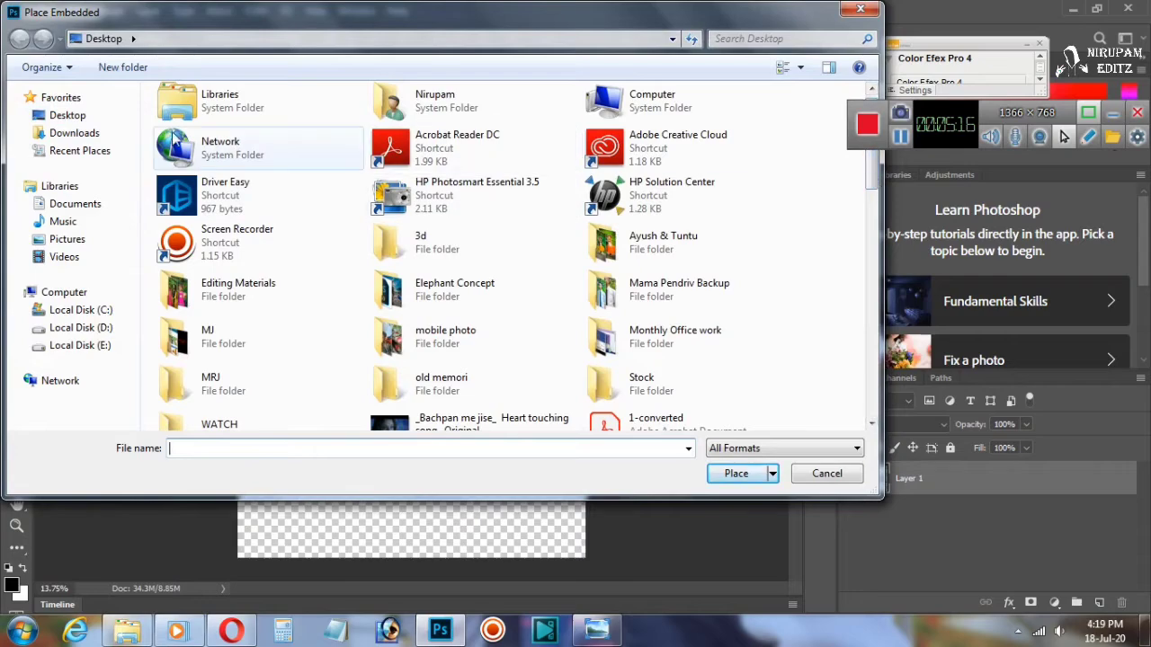
pyautogui.click(74, 132)
pyautogui.scroll(-10, 630, 252)
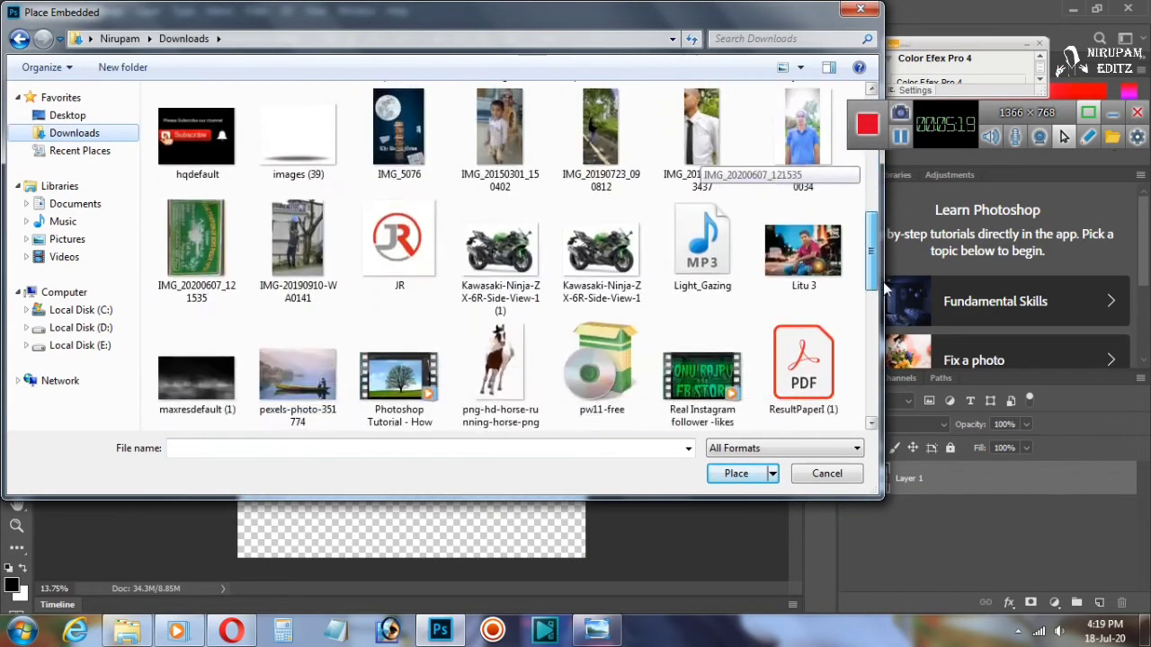
pyautogui.click(310, 258)
pyautogui.doubleClick(310, 258)
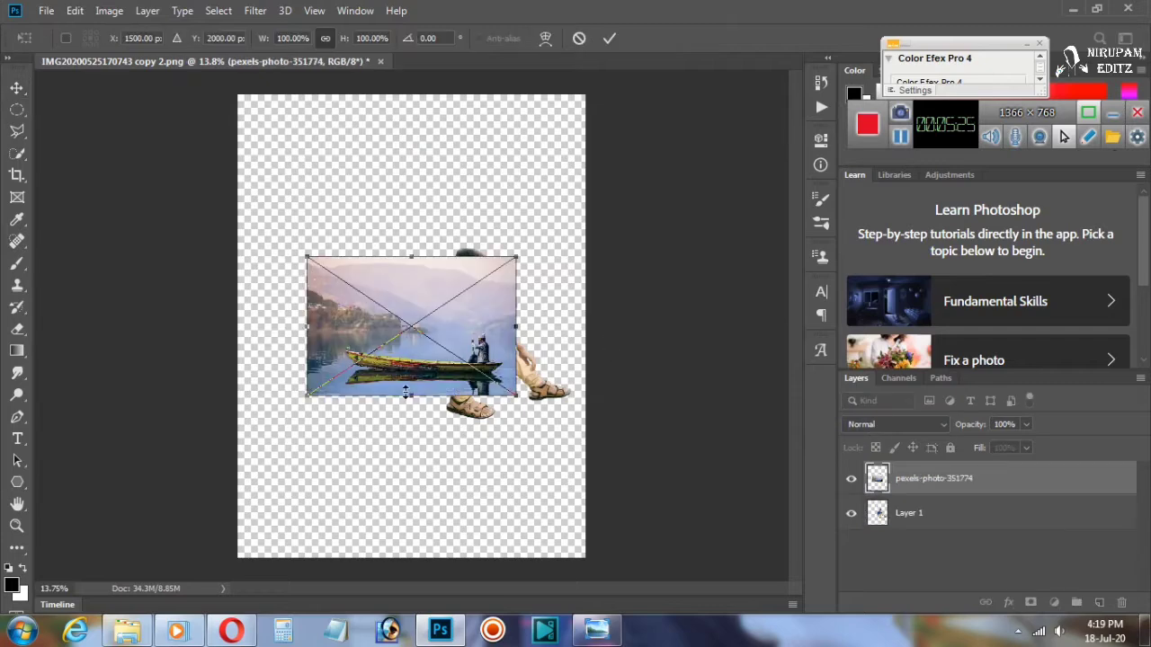
# Step: Scale the placed lake photo to 333.33% and position it to cover the whole canvas with the boat's bow showing
pyautogui.moveTo(410, 435); pyautogui.dragTo(462, 646)
pyautogui.moveTo(466, 448); pyautogui.dragTo(474, 288)
pyautogui.moveTo(415, 490); pyautogui.dragTo(453, 568)
pyautogui.moveTo(511, 436); pyautogui.dragTo(641, 418)
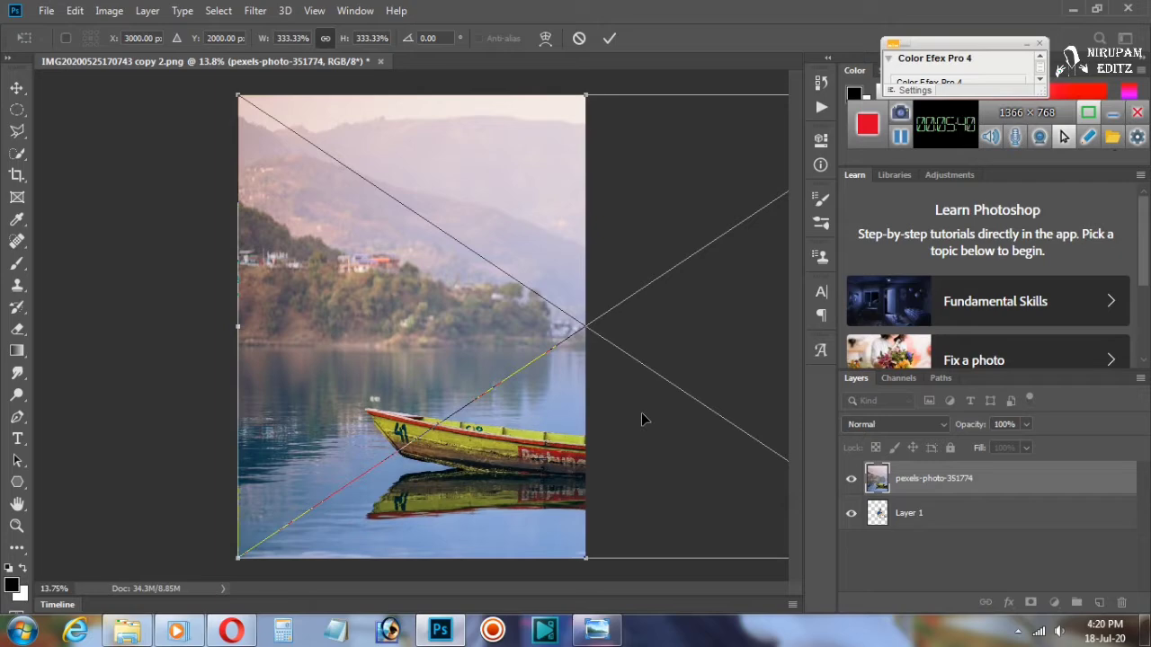
pyautogui.click(609, 42)
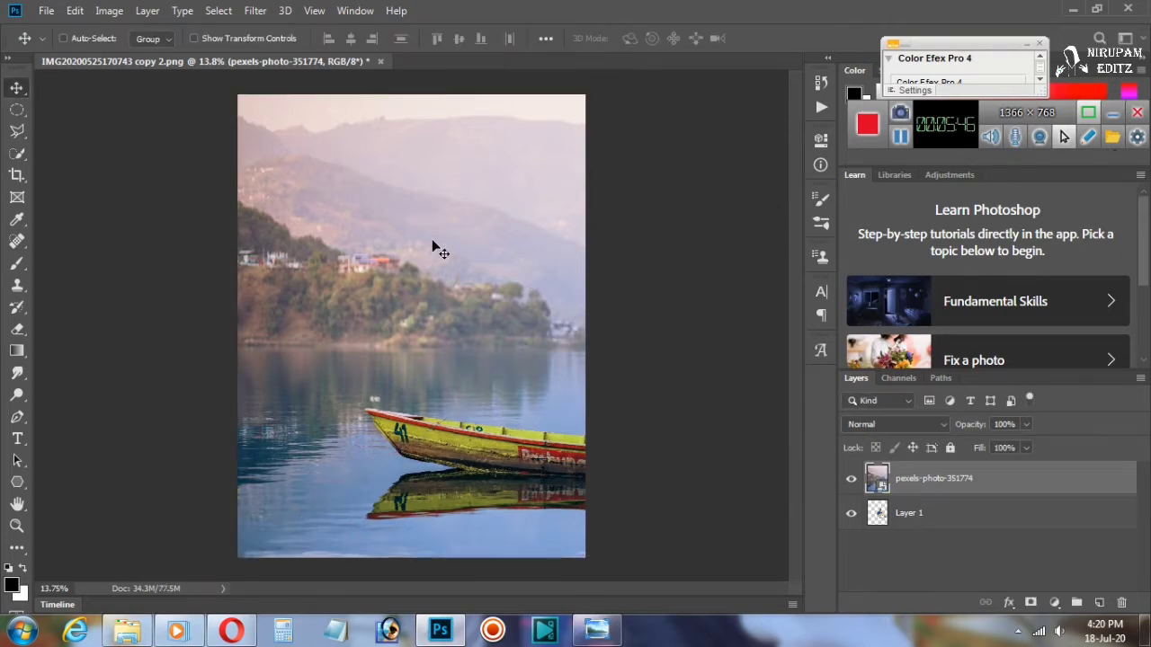
# Step: Enlarge the lake photo to about 359% and shift it slightly to the right
pyautogui.hotkey('ctrl', 't')
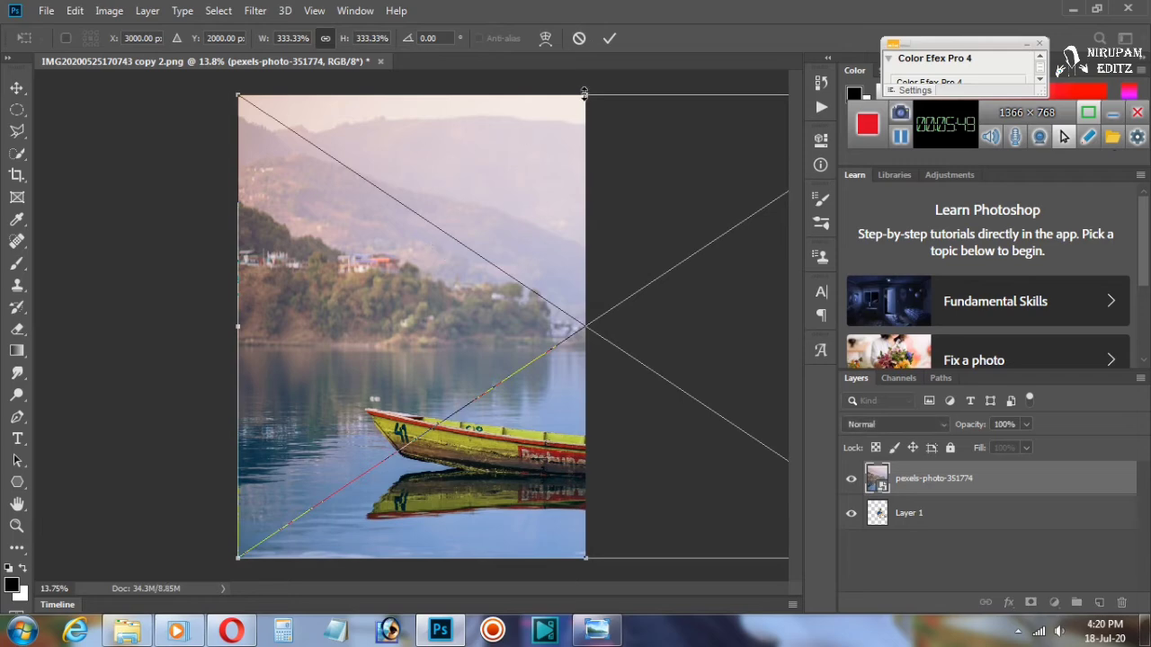
pyautogui.moveTo(585, 92); pyautogui.dragTo(586, 63)
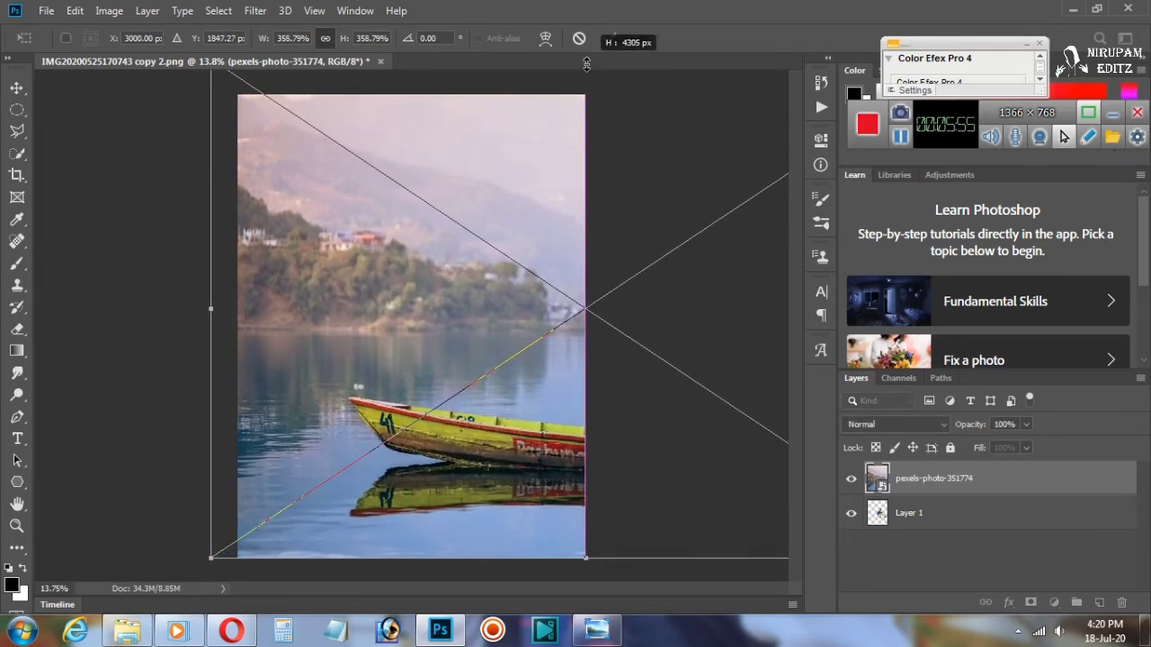
pyautogui.moveTo(590, 222)
pyautogui.mouseDown()
pyautogui.moveTo(600, 229)
pyautogui.moveTo(542, 231)
pyautogui.moveTo(604, 229)
pyautogui.mouseUp()
pyautogui.click(610, 38)
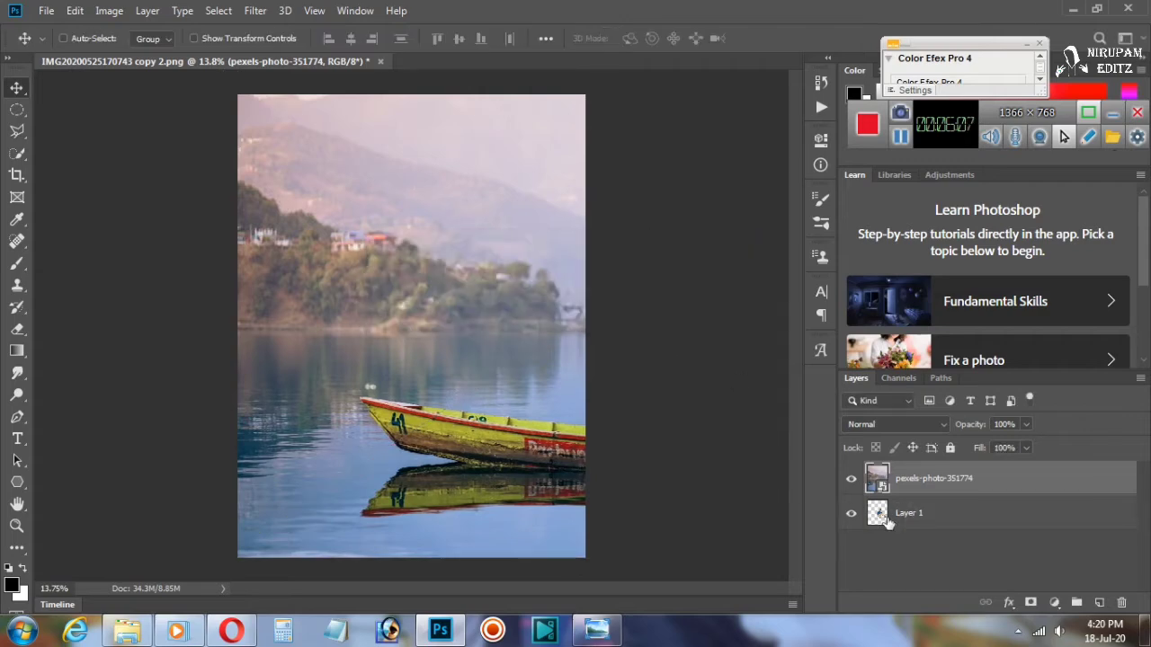
# Step: Move the man's layer above the lake photo, duplicate it and hide the original Layer 1
pyautogui.click(924, 519)
pyautogui.moveTo(923, 519)
pyautogui.mouseDown()
pyautogui.moveTo(919, 490)
pyautogui.moveTo(908, 504)
pyautogui.mouseUp()
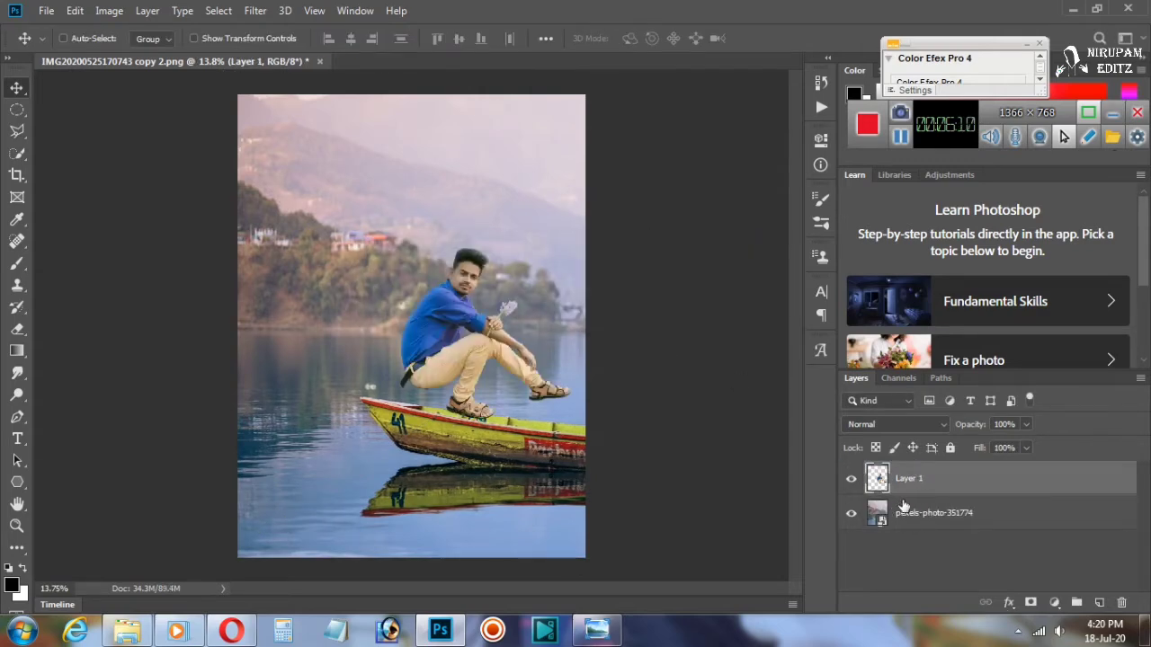
pyautogui.hotkey('ctrl', 'j')
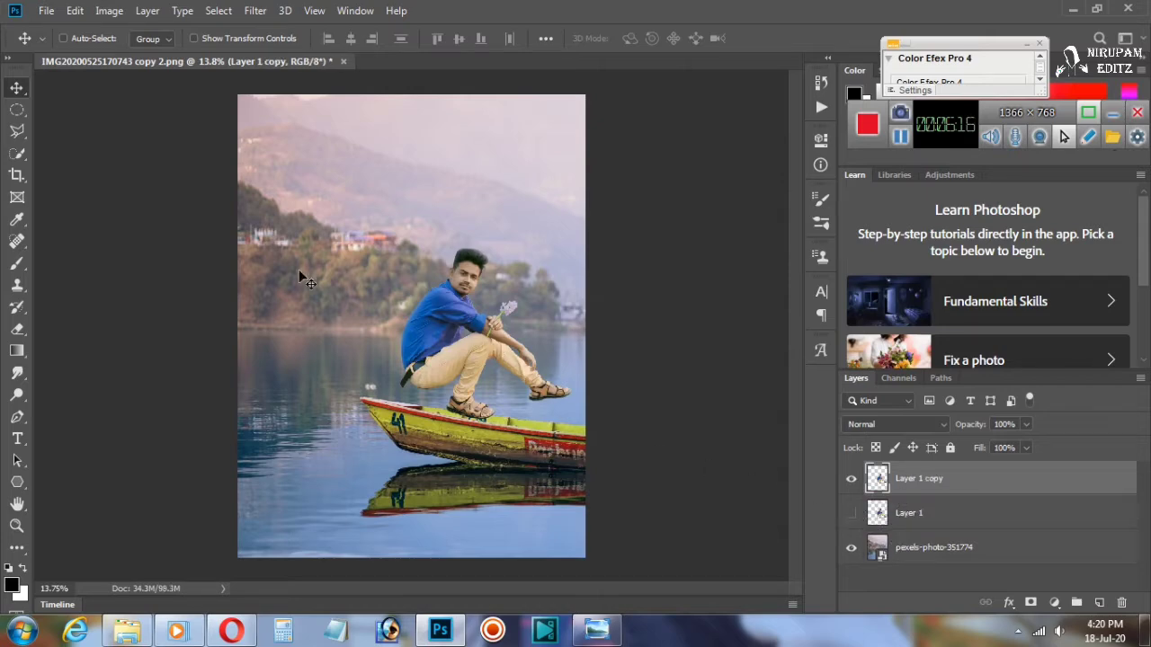
# Step: Extend the canvas with the Crop tool beyond its upper, left and right edges to reveal more of the lake photo
pyautogui.click(16, 175)
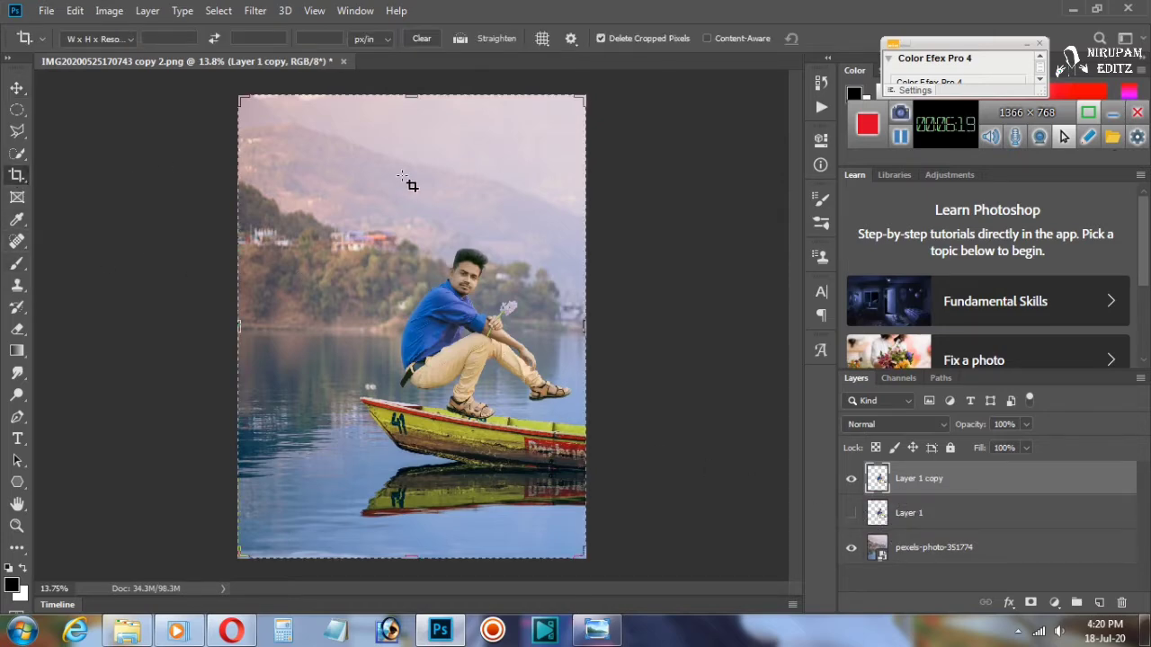
pyautogui.moveTo(403, 93); pyautogui.dragTo(420, 73)
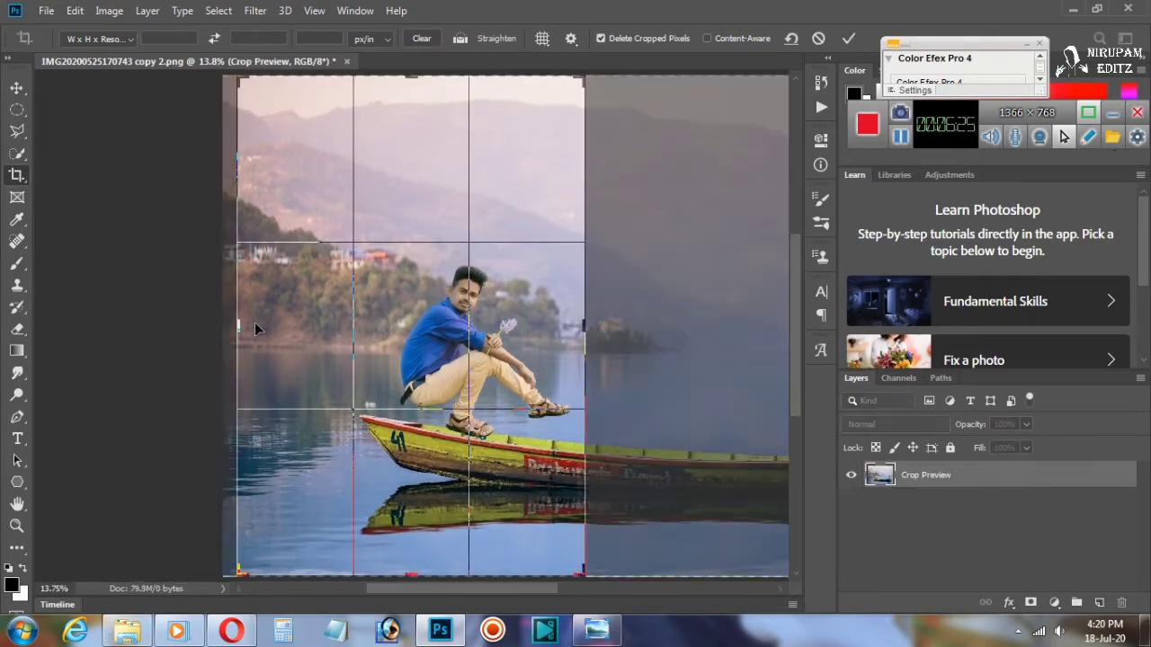
pyautogui.moveTo(239, 323); pyautogui.dragTo(232, 320)
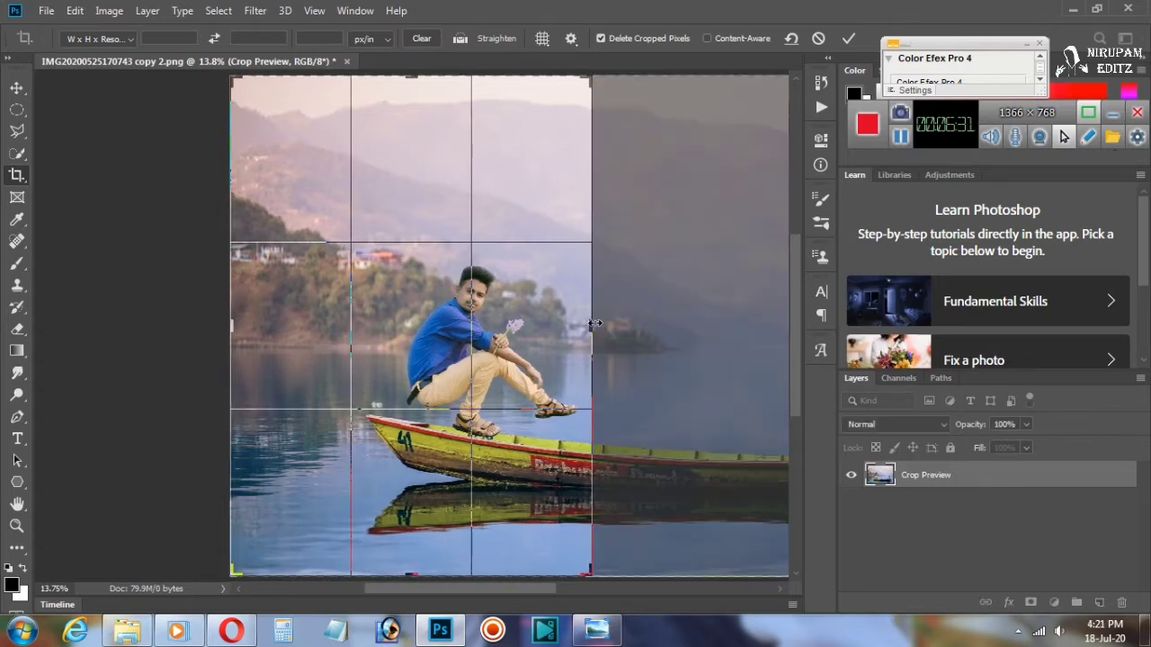
pyautogui.moveTo(595, 332); pyautogui.dragTo(647, 338)
pyautogui.press('Return')
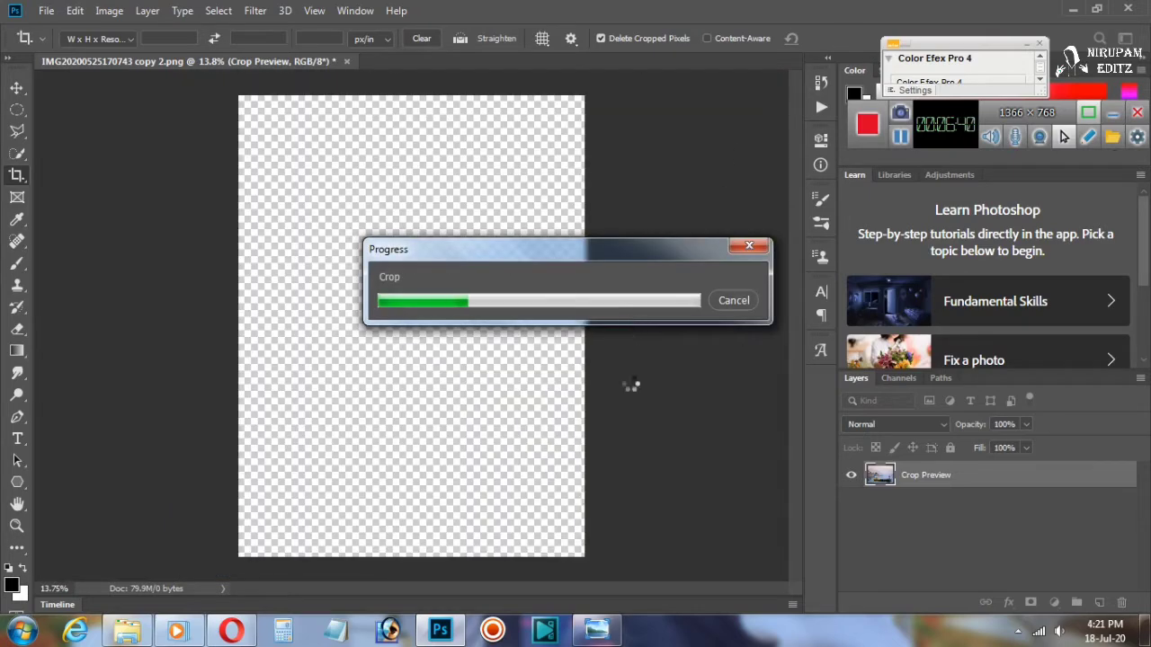
pyautogui.hotkey('ctrl', '+')
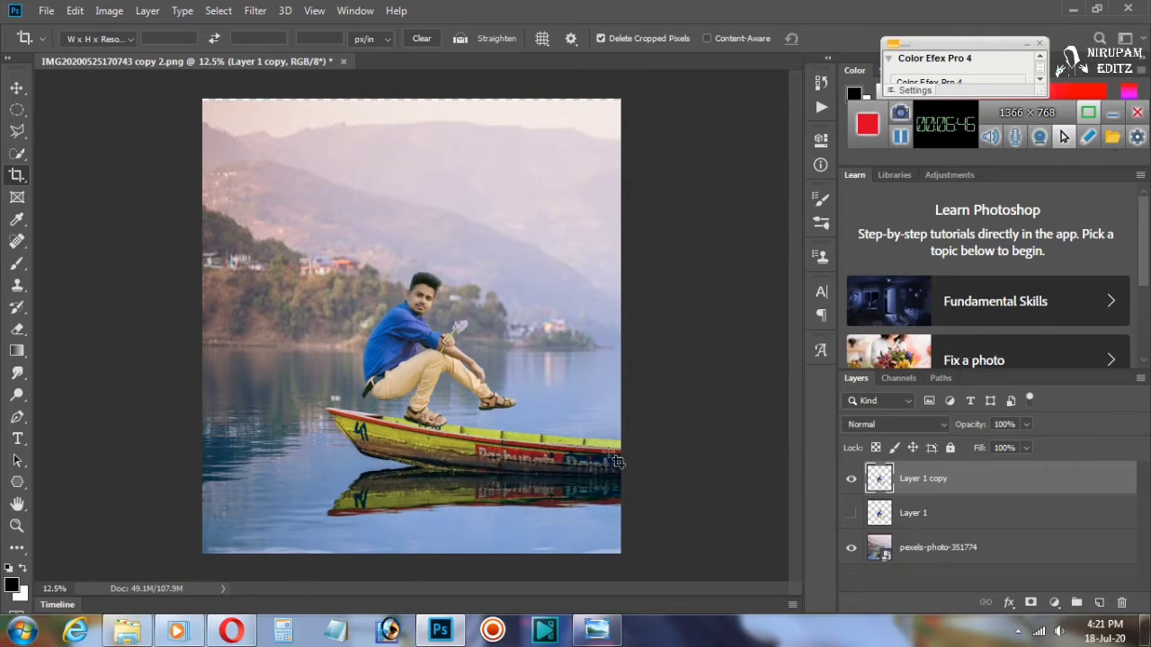
# Step: Nudge the man's copied layer down and slightly right so that he sits on the boat's rim
pyautogui.click(17, 88)
pyautogui.press('Down')
pyautogui.press('Down')
pyautogui.press('Down')
pyautogui.press('Down')
pyautogui.press('Down')
pyautogui.press('Down')
pyautogui.press('Down')
pyautogui.press('Down')
pyautogui.press('Down')
pyautogui.press('Down')
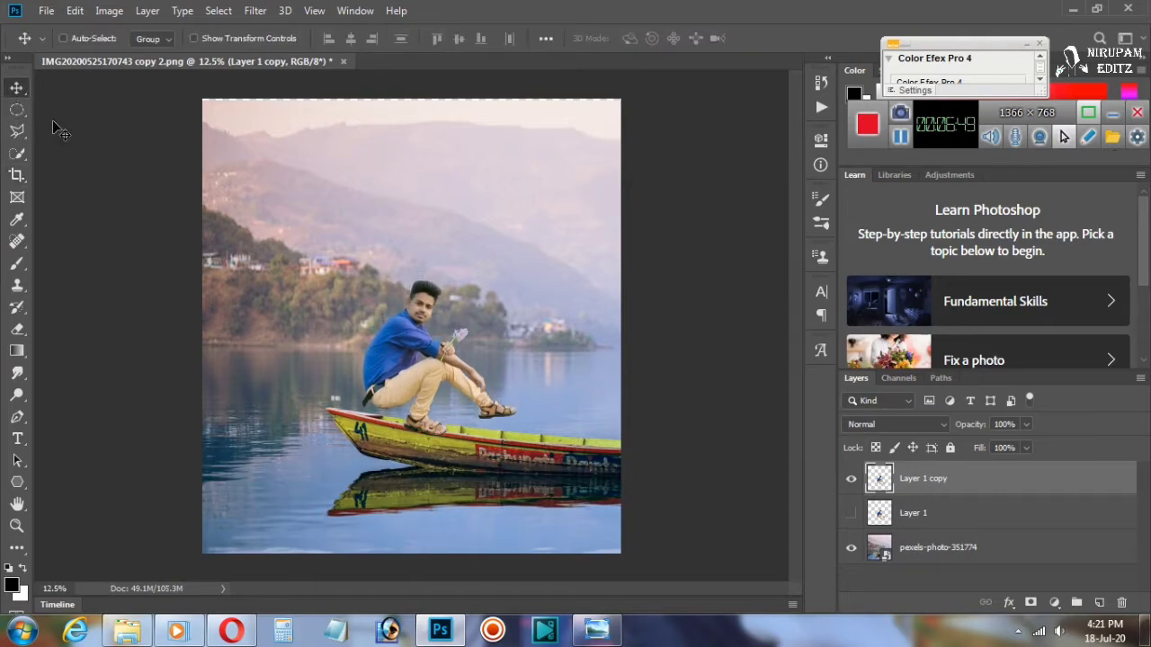
pyautogui.press('Down')
pyautogui.press('Down')
pyautogui.press('Down')
pyautogui.press('Down')
pyautogui.press('Down')
pyautogui.press('Down')
pyautogui.press('Down')
pyautogui.press('Down')
pyautogui.press('Down')
pyautogui.press('Down')
pyautogui.press('Right')
pyautogui.press('Right')
pyautogui.press('Right')
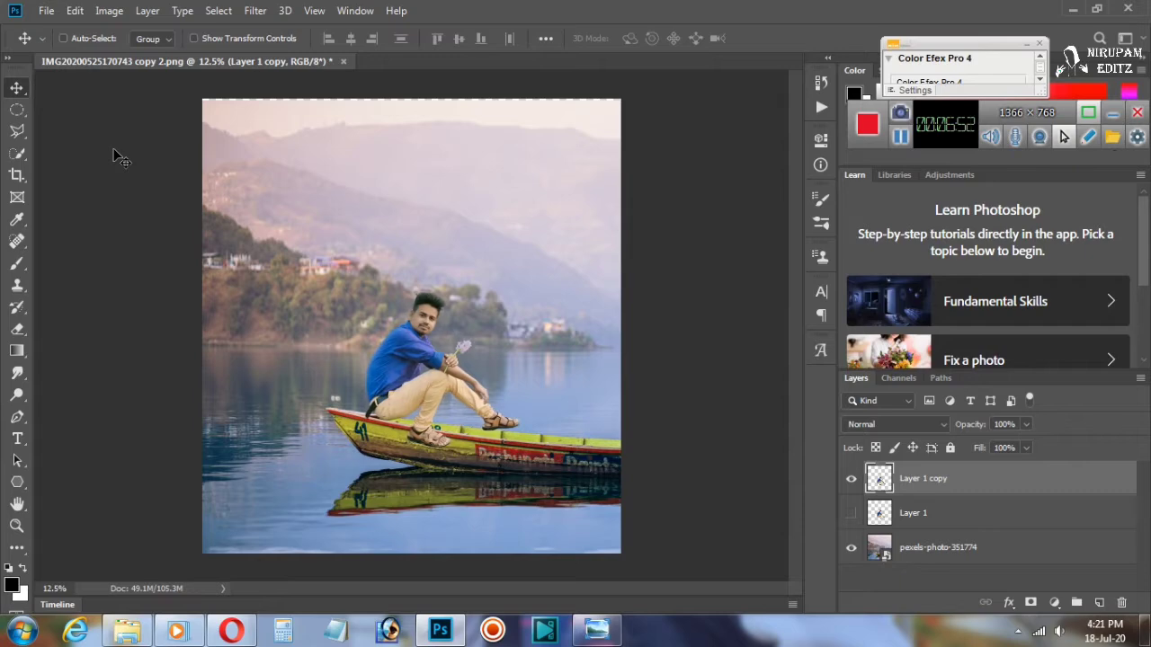
pyautogui.press('Down')
pyautogui.press('Down')
pyautogui.press('Down')
pyautogui.press('Down')
pyautogui.press('Down')
pyautogui.press('Down')
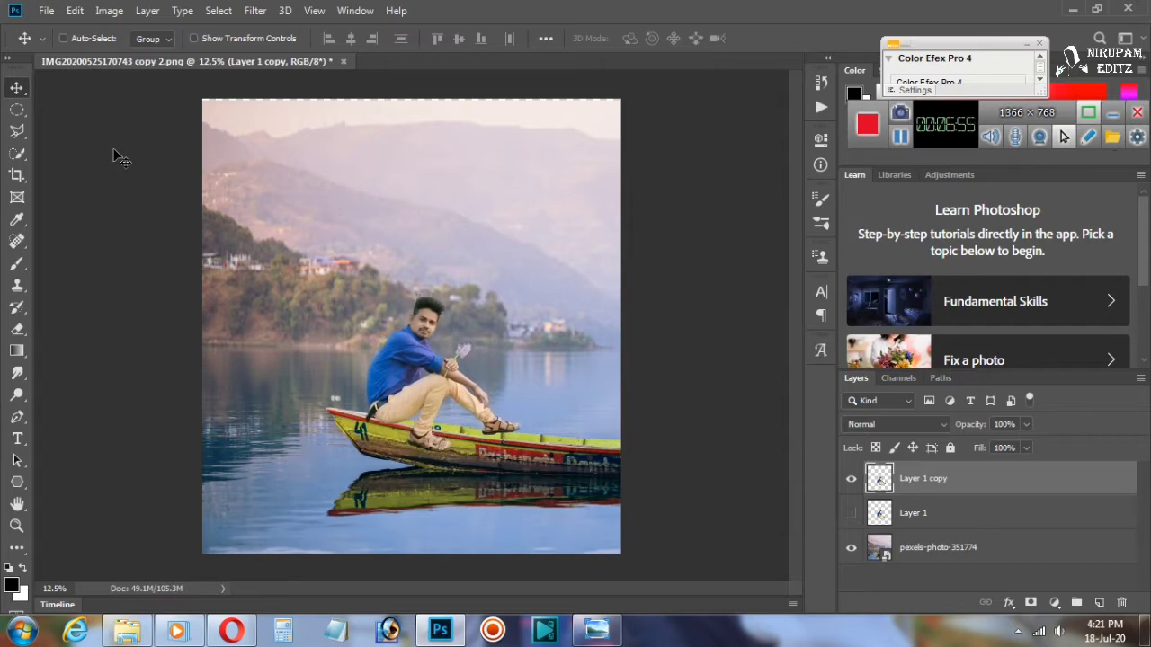
pyautogui.press('Down')
pyautogui.press('Down')
pyautogui.press('Down')
pyautogui.press('Down')
pyautogui.press('Down')
pyautogui.press('Down')
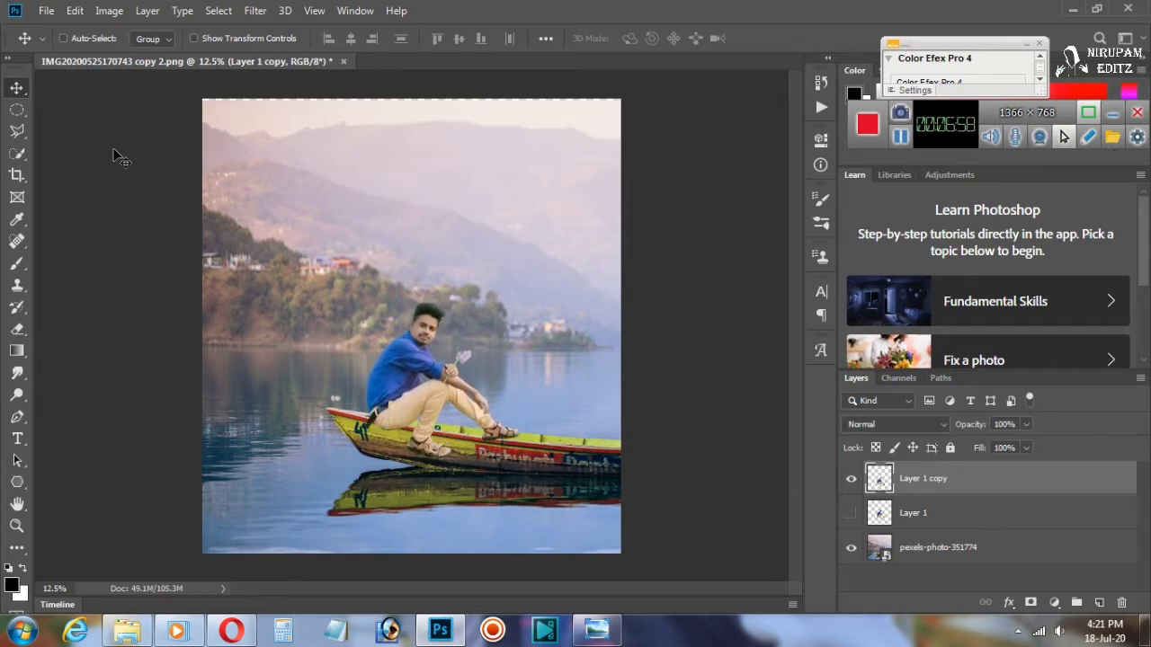
pyautogui.press('Up')
pyautogui.press('Up')
pyautogui.press('Up')
pyautogui.press('Up')
pyautogui.press('Up')
pyautogui.press('Up')
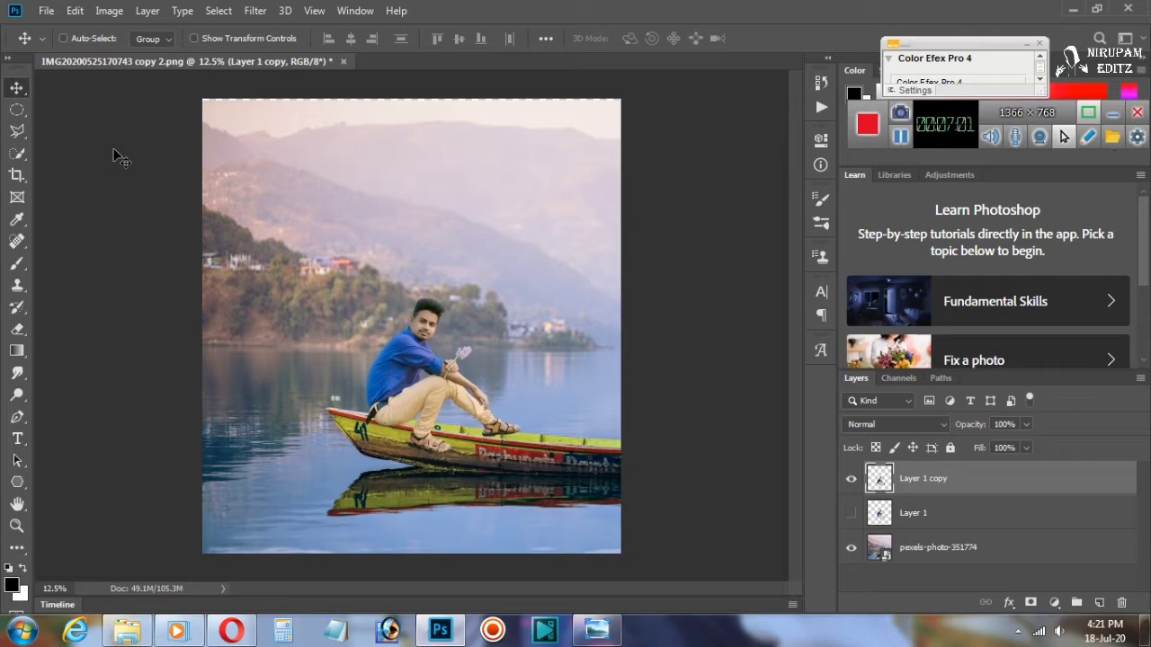
# Step: Lower the opacity of Layer 1 copy to 47% so the boat shows through the man
pyautogui.scroll(5, 338, 420)
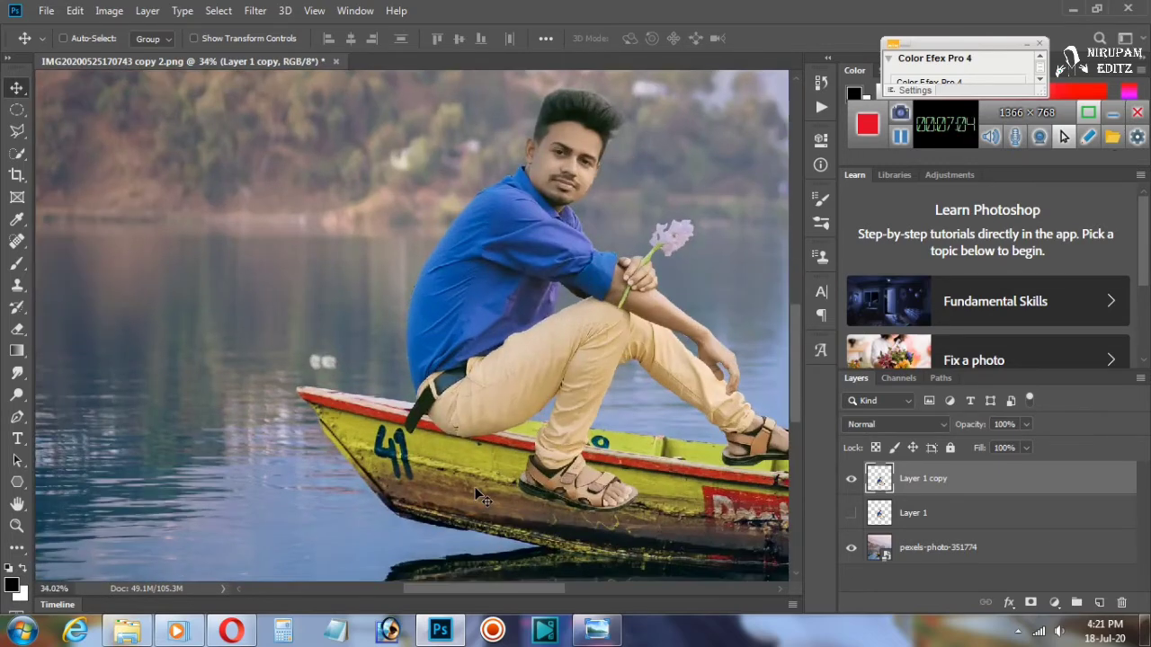
pyautogui.scroll(-1, 513, 486)
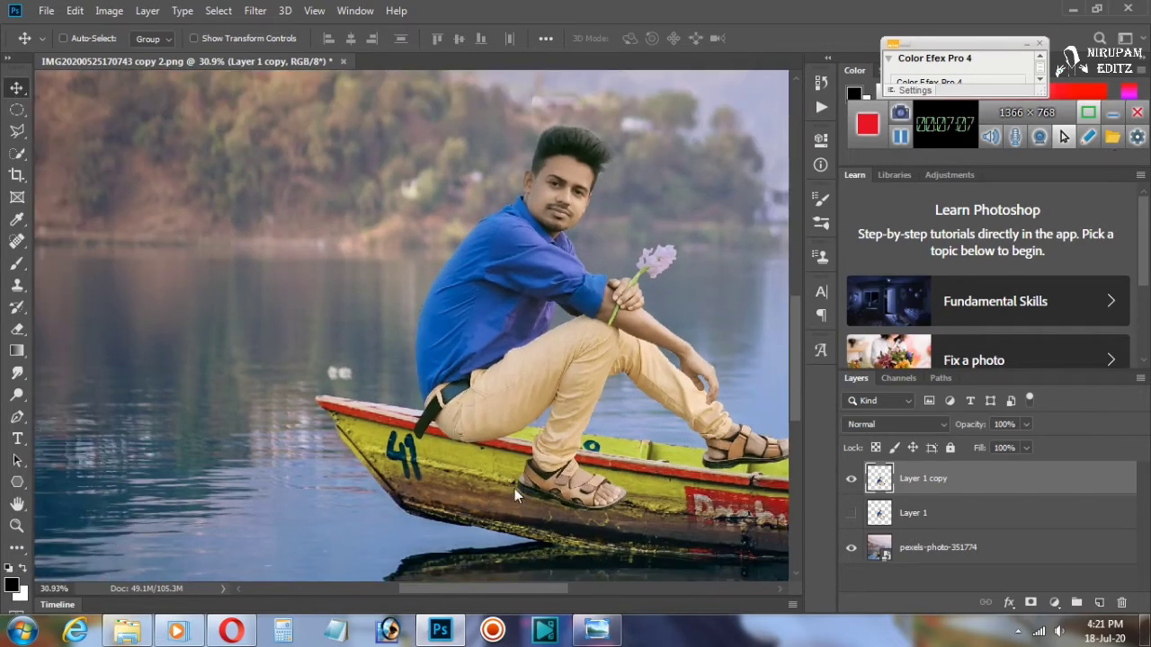
pyautogui.moveTo(1025, 425); pyautogui.dragTo(979, 449)
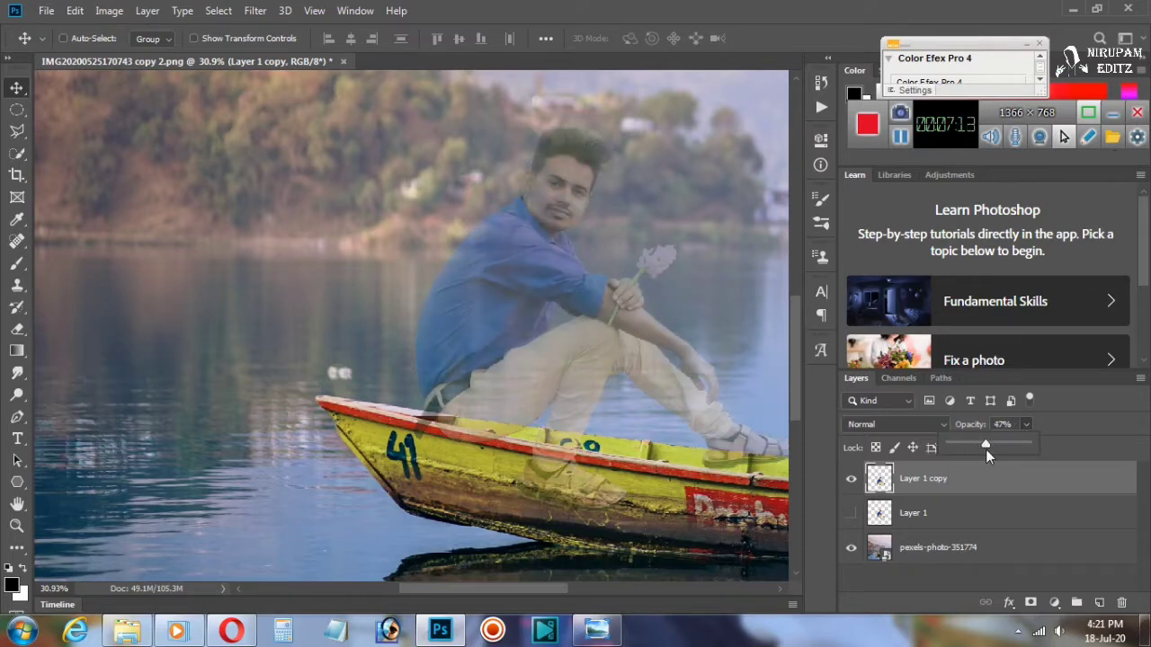
# Step: Draw a closed Pen path along the boat's rim and around the hull area overlapped by the man's hips and near leg
pyautogui.click(17, 417)
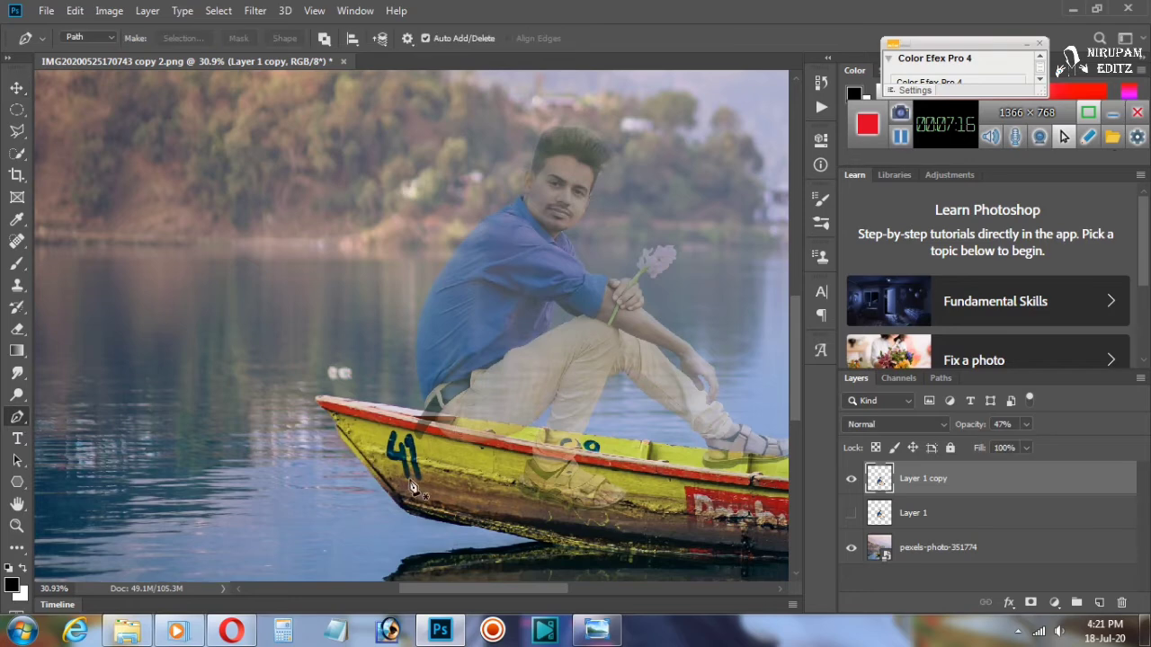
pyautogui.scroll(10, 513, 436)
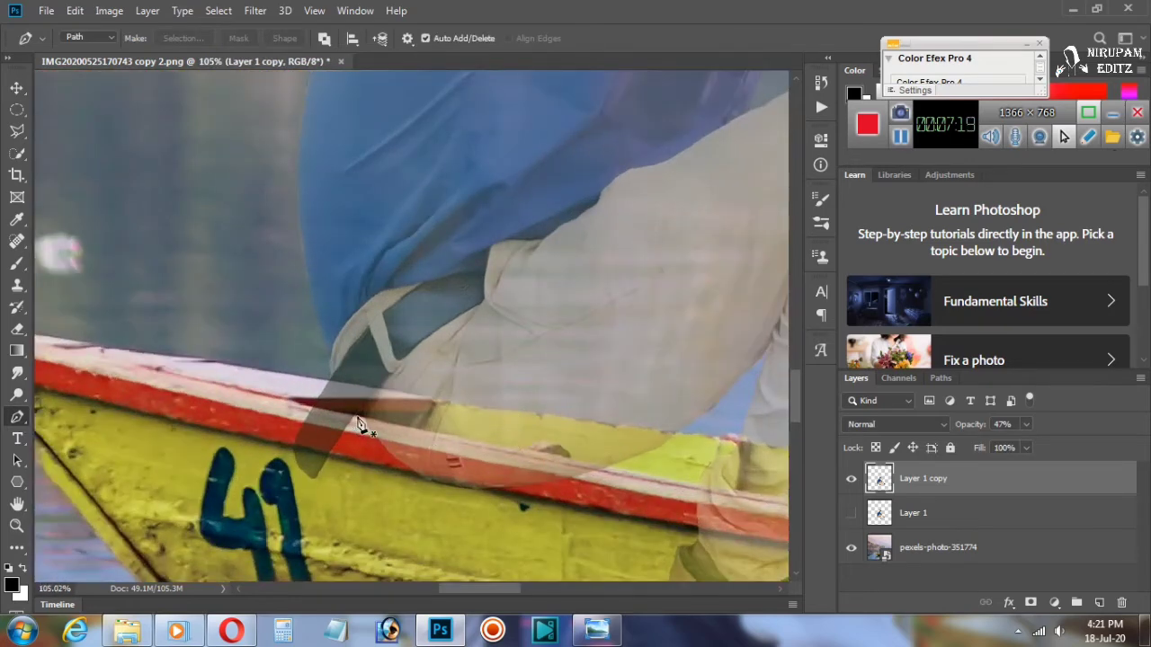
pyautogui.click(359, 416)
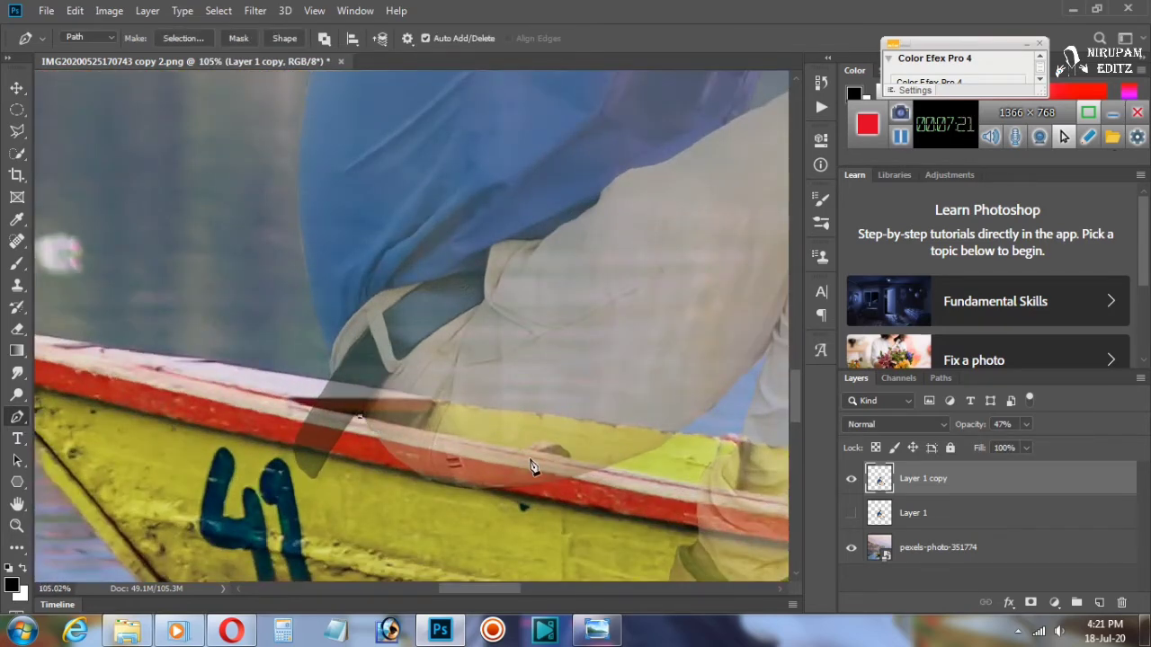
pyautogui.click(626, 473)
pyautogui.click(696, 484)
pyautogui.moveTo(502, 586); pyautogui.dragTo(536, 586)
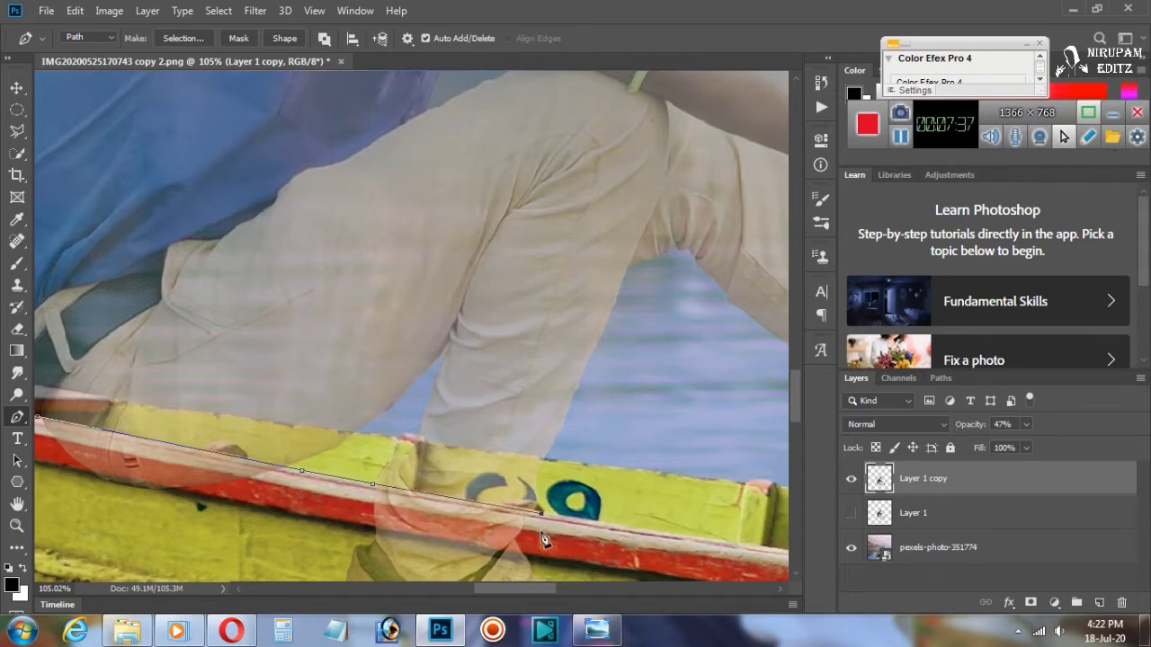
pyautogui.scroll(-6, 544, 539)
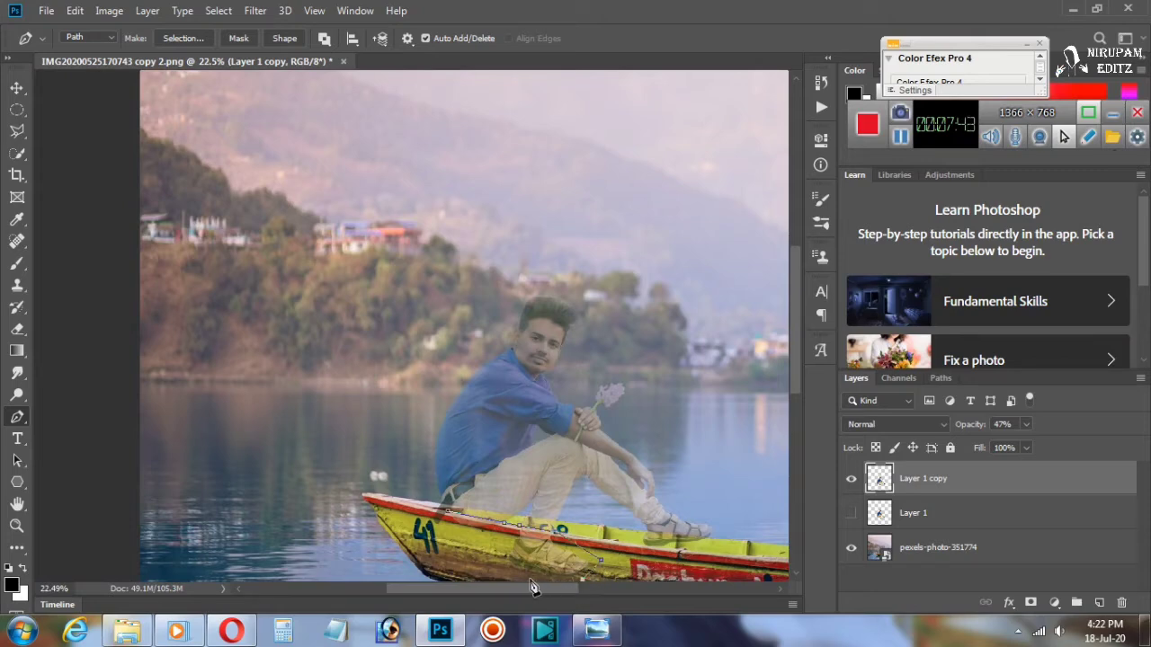
pyautogui.scroll(5, 453, 565)
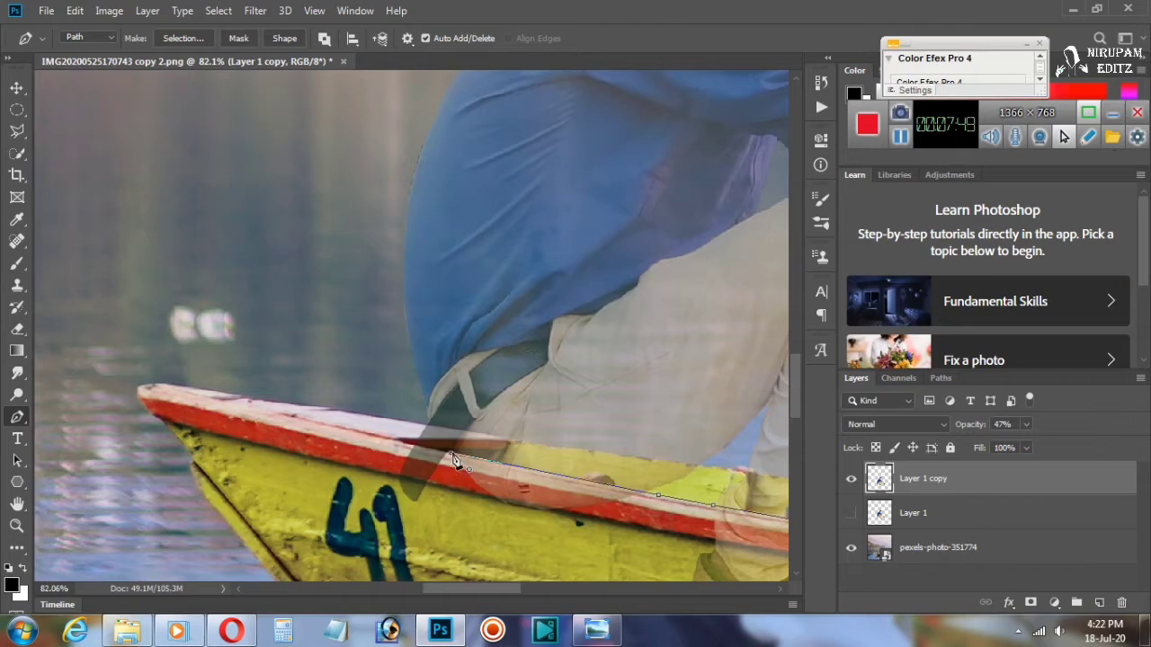
# Step: Convert the path into a new anti-aliased selection with a 0.1 pixel feather radius
pyautogui.rightClick(465, 470)
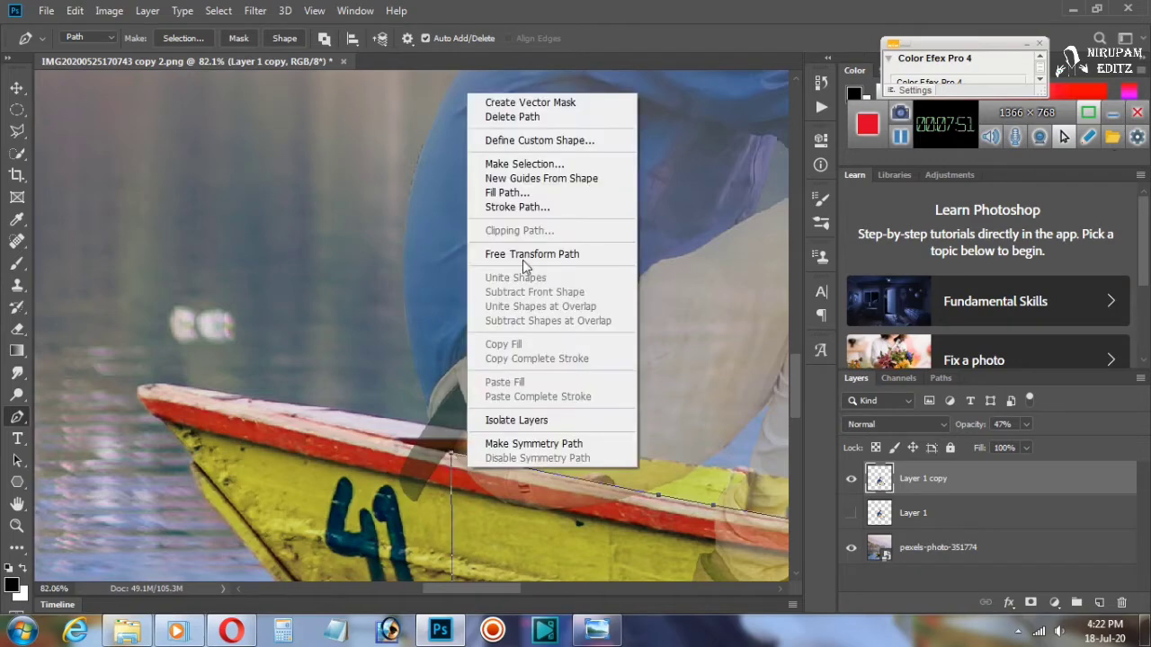
pyautogui.click(521, 165)
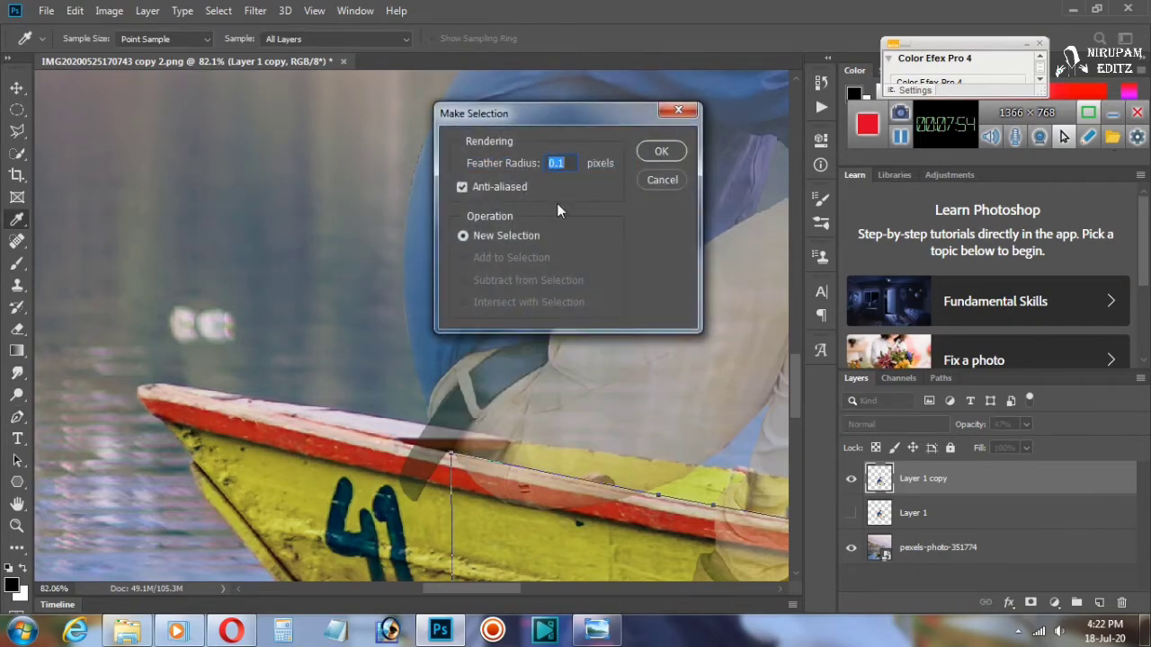
pyautogui.click(659, 152)
pyautogui.scroll(-5, 611, 288)
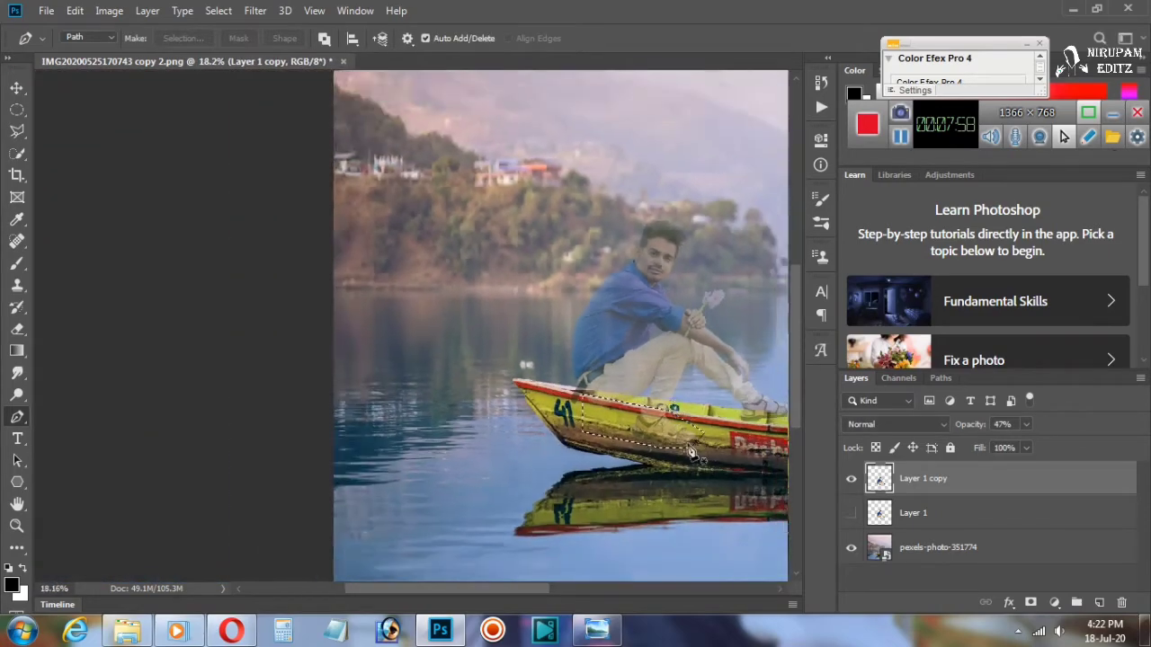
# Step: Restore the opacity of Layer 1 copy to 100%
pyautogui.scroll(3, 693, 454)
pyautogui.click(1025, 423)
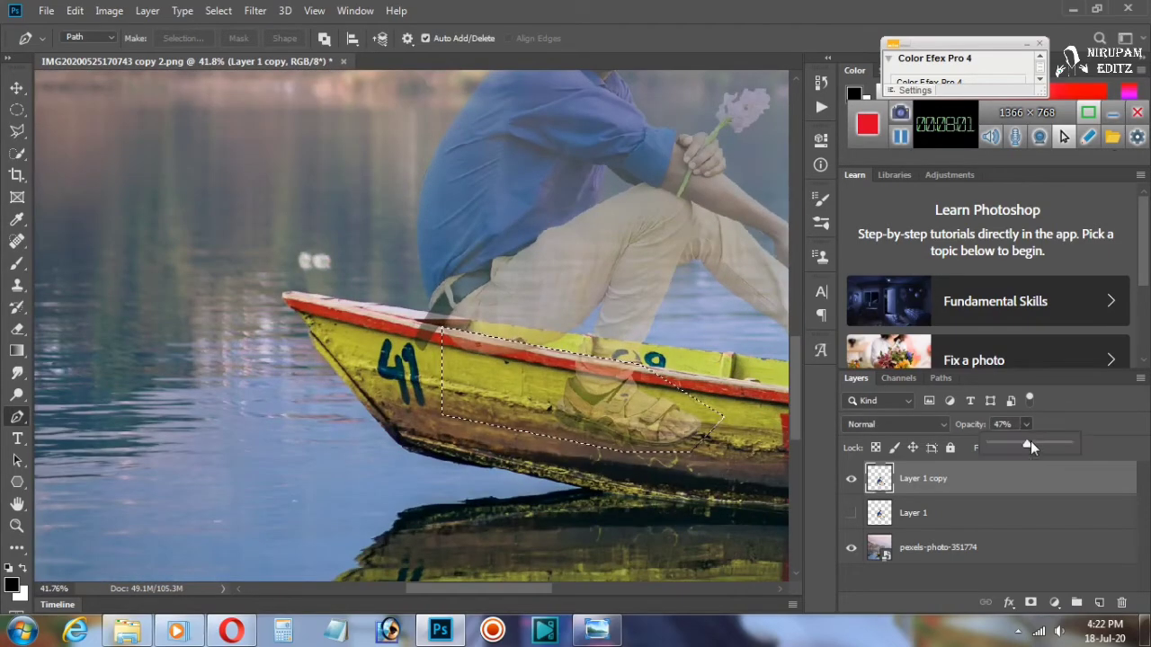
pyautogui.moveTo(1030, 441); pyautogui.dragTo(1088, 446)
# Step: Erase the man's foot and the parts overlapping the hull inside the selection with the Eraser tool, and deselect
pyautogui.click(18, 329)
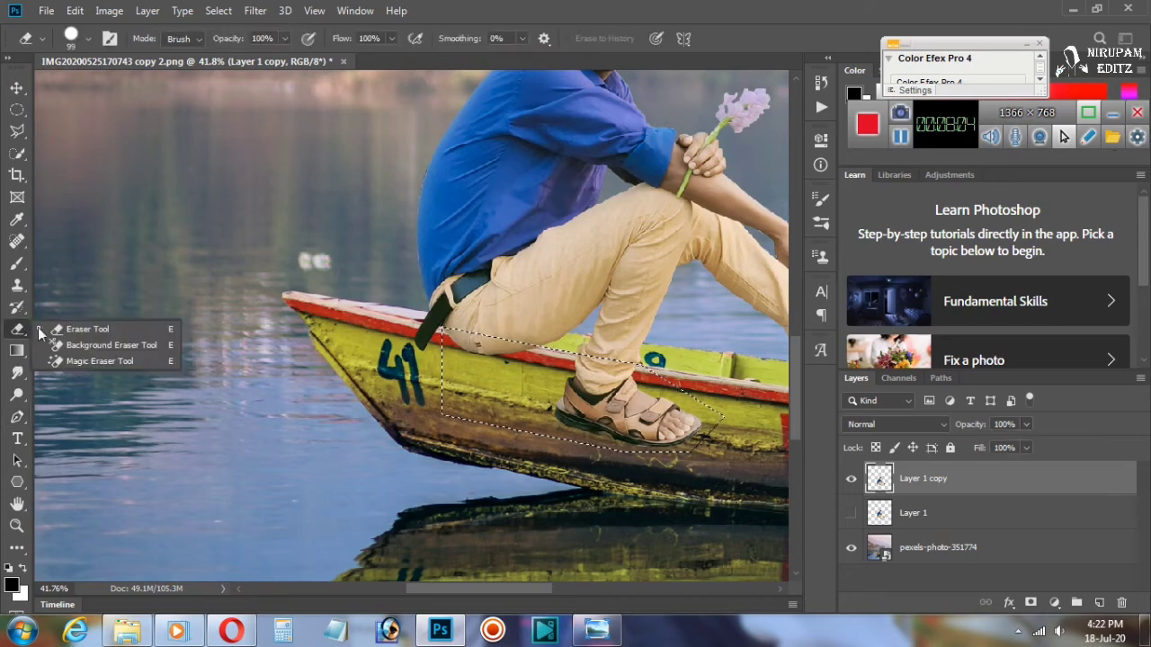
pyautogui.click(40, 330)
pyautogui.moveTo(603, 432)
pyautogui.mouseDown()
pyautogui.moveTo(713, 437)
pyautogui.moveTo(509, 425)
pyautogui.moveTo(652, 408)
pyautogui.moveTo(601, 366)
pyautogui.moveTo(656, 396)
pyautogui.moveTo(385, 343)
pyautogui.moveTo(539, 352)
pyautogui.moveTo(668, 384)
pyautogui.moveTo(717, 455)
pyautogui.moveTo(605, 433)
pyautogui.moveTo(692, 436)
pyautogui.mouseUp()
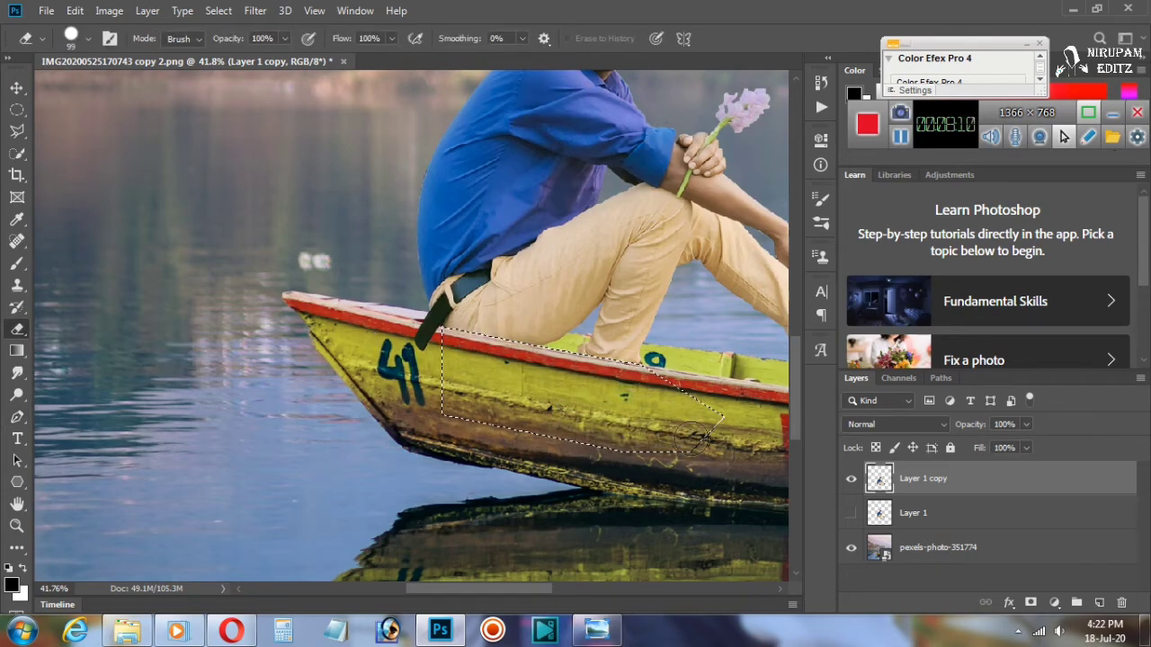
pyautogui.hotkey('ctrl', 'd')
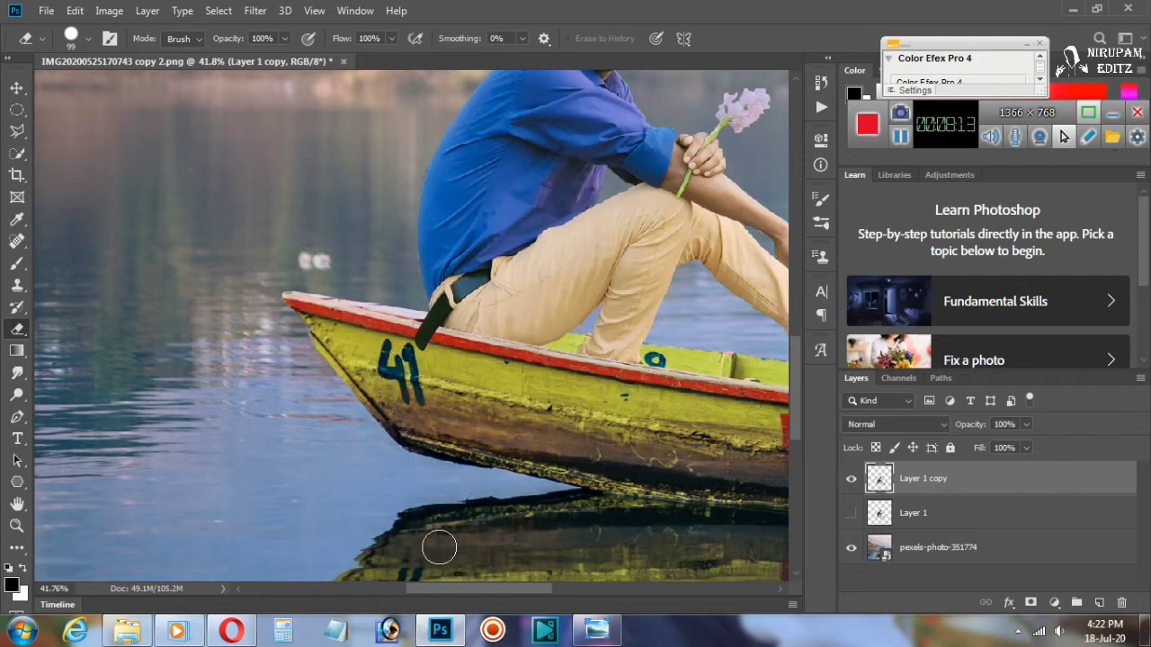
# Step: Create a new layer for a brushed foot shadow and place it directly below Layer 1 copy
pyautogui.moveTo(455, 588); pyautogui.dragTo(513, 588)
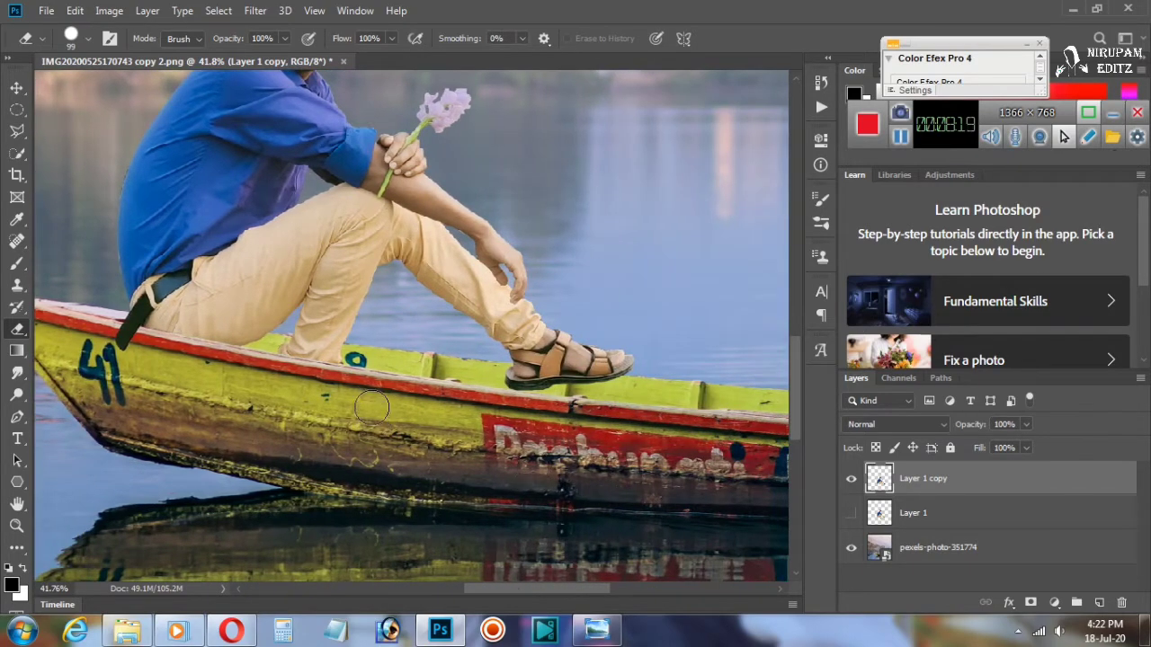
pyautogui.scroll(5, 371, 408)
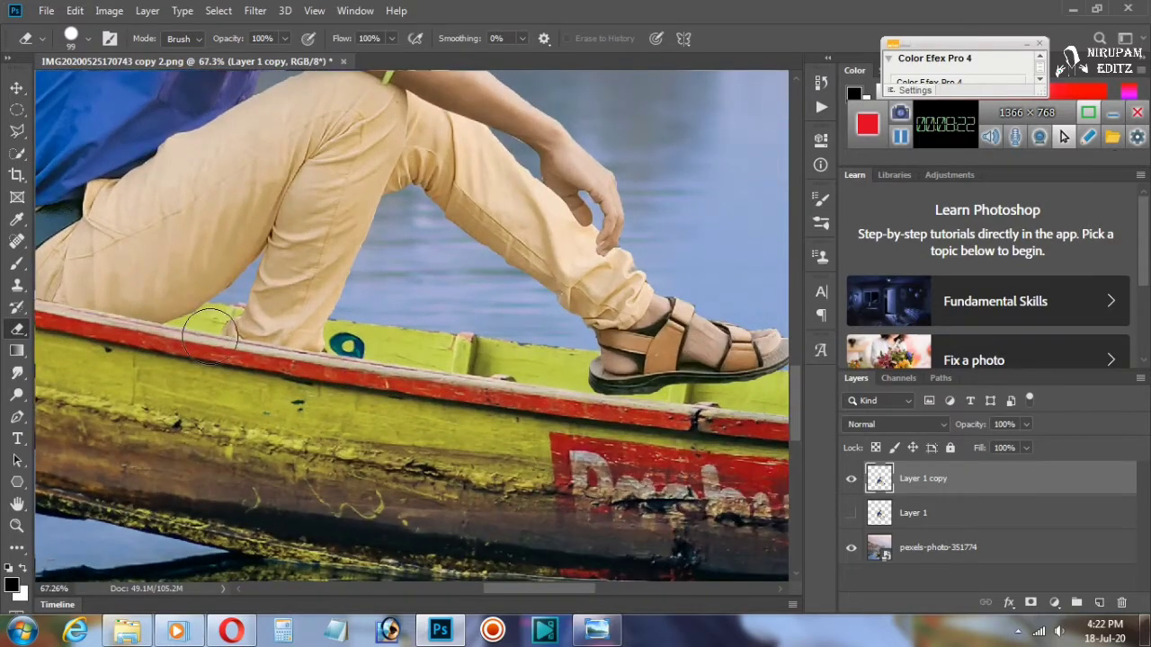
pyautogui.moveTo(587, 589); pyautogui.dragTo(601, 589)
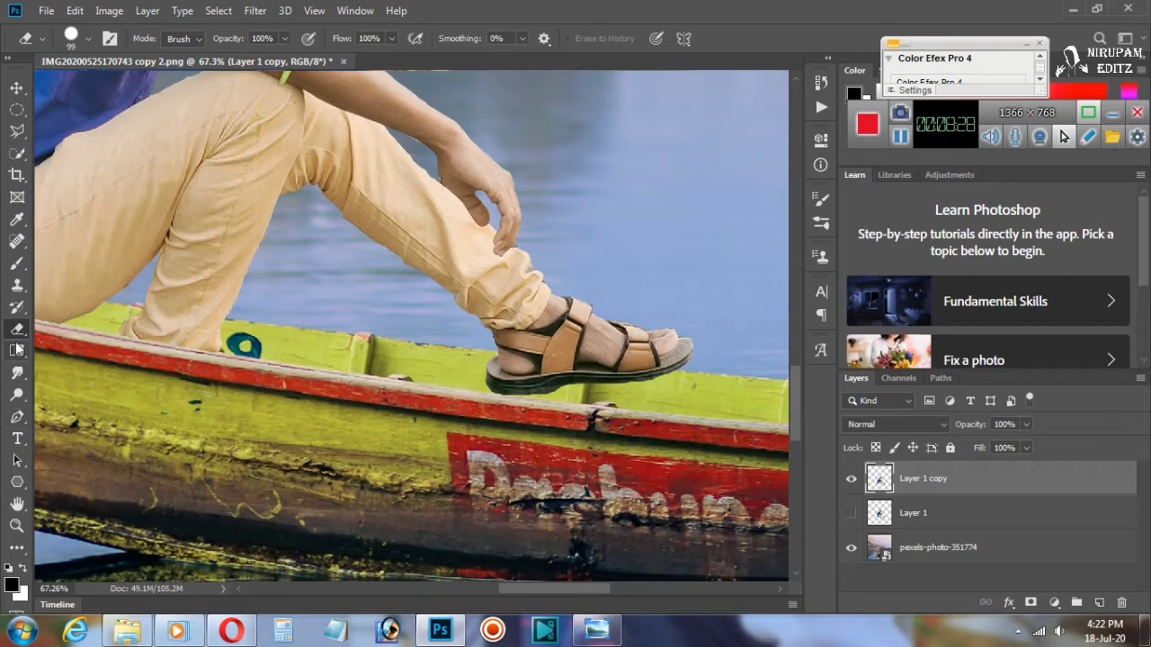
pyautogui.click(18, 265)
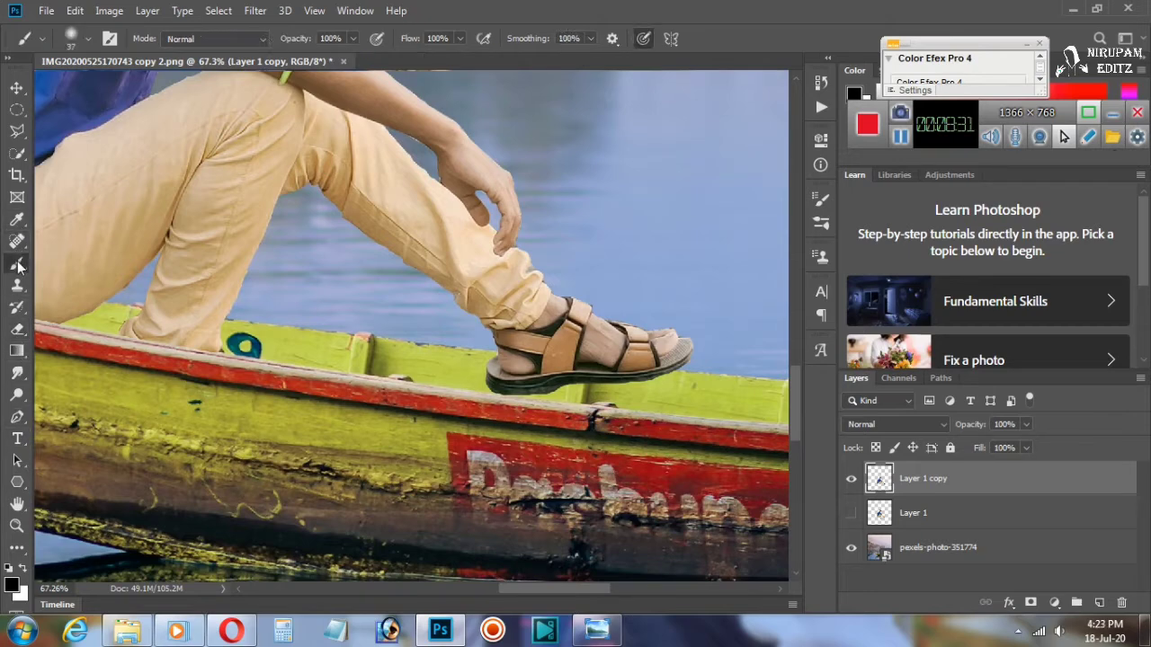
pyautogui.click(1098, 602)
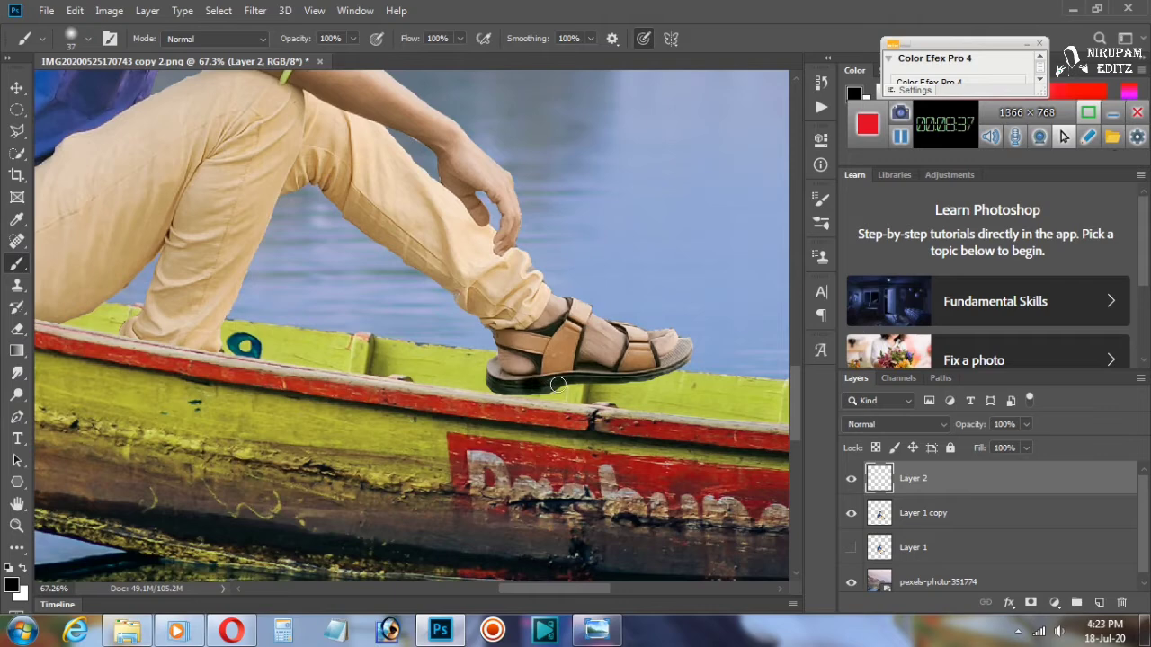
pyautogui.moveTo(935, 478); pyautogui.dragTo(935, 517)
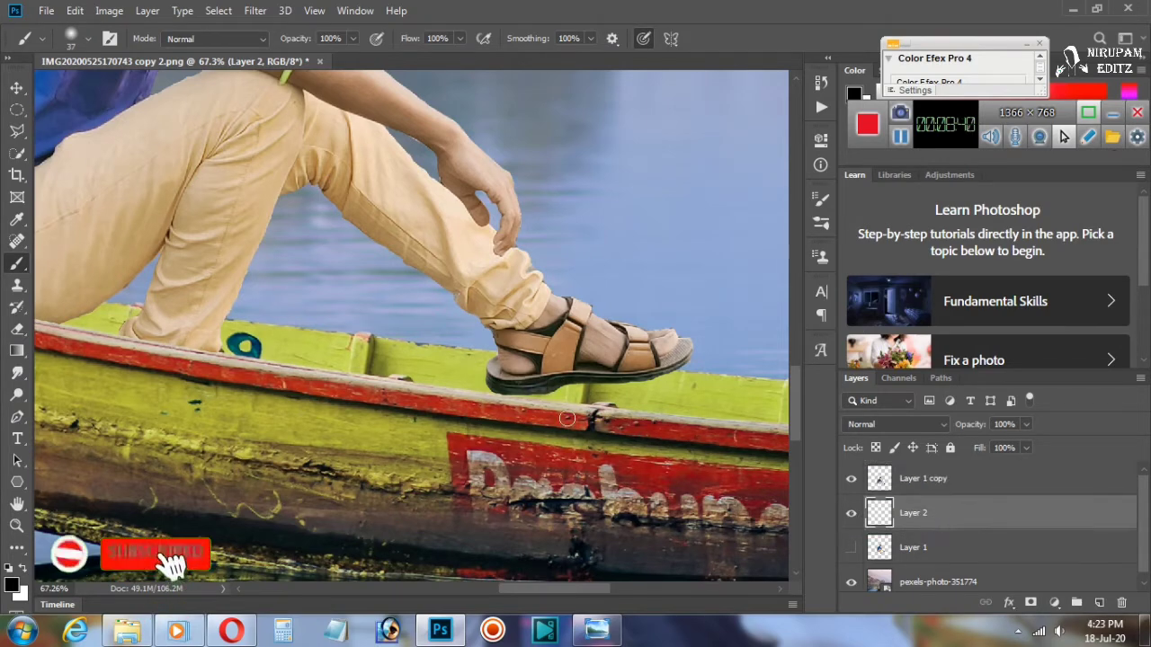
# Step: Set the brush to 21% opacity and a size of 61 pixels
pyautogui.click(351, 39)
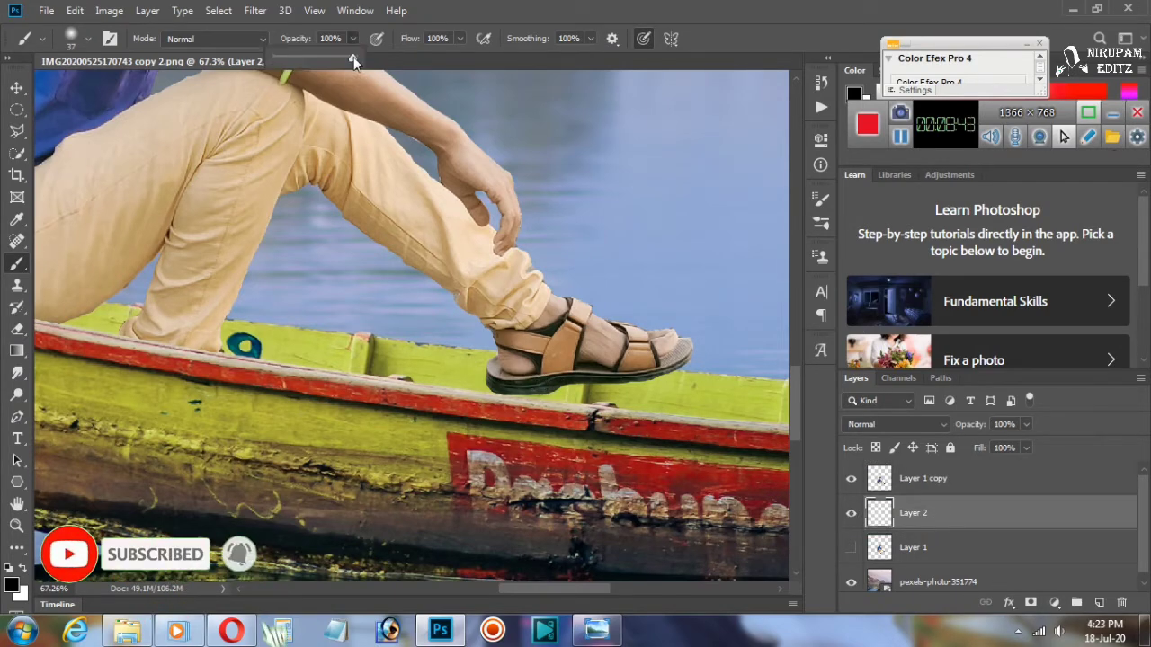
pyautogui.moveTo(353, 57); pyautogui.dragTo(301, 62)
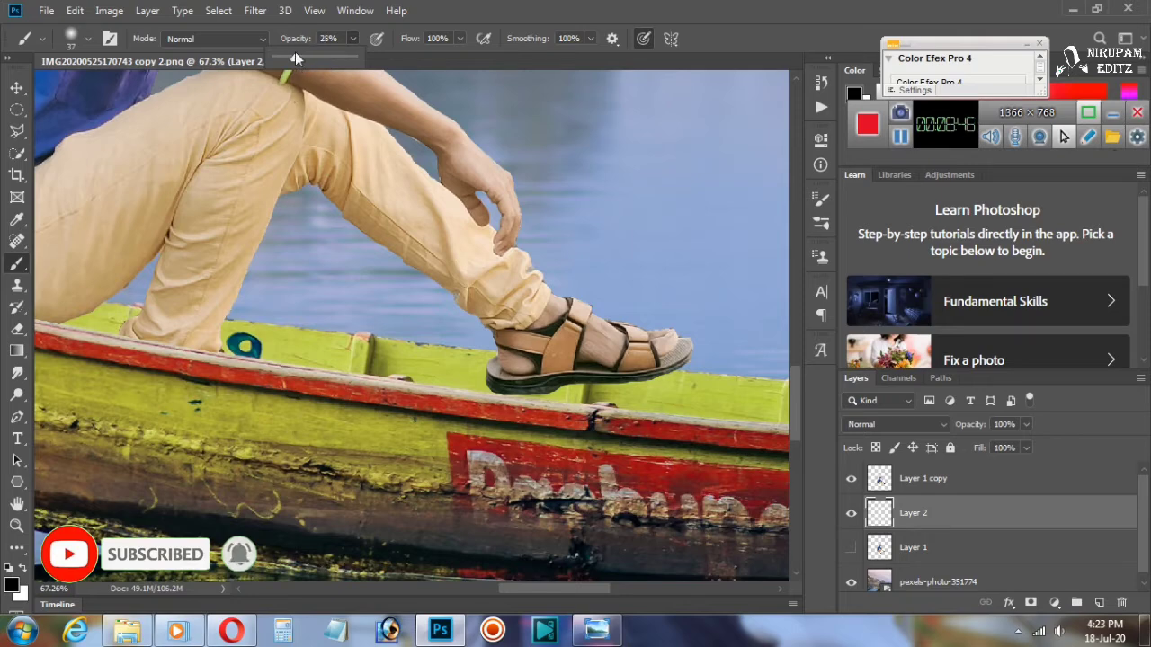
pyautogui.click(88, 38)
pyautogui.moveTo(115, 91); pyautogui.dragTo(127, 88)
pyautogui.click(580, 383)
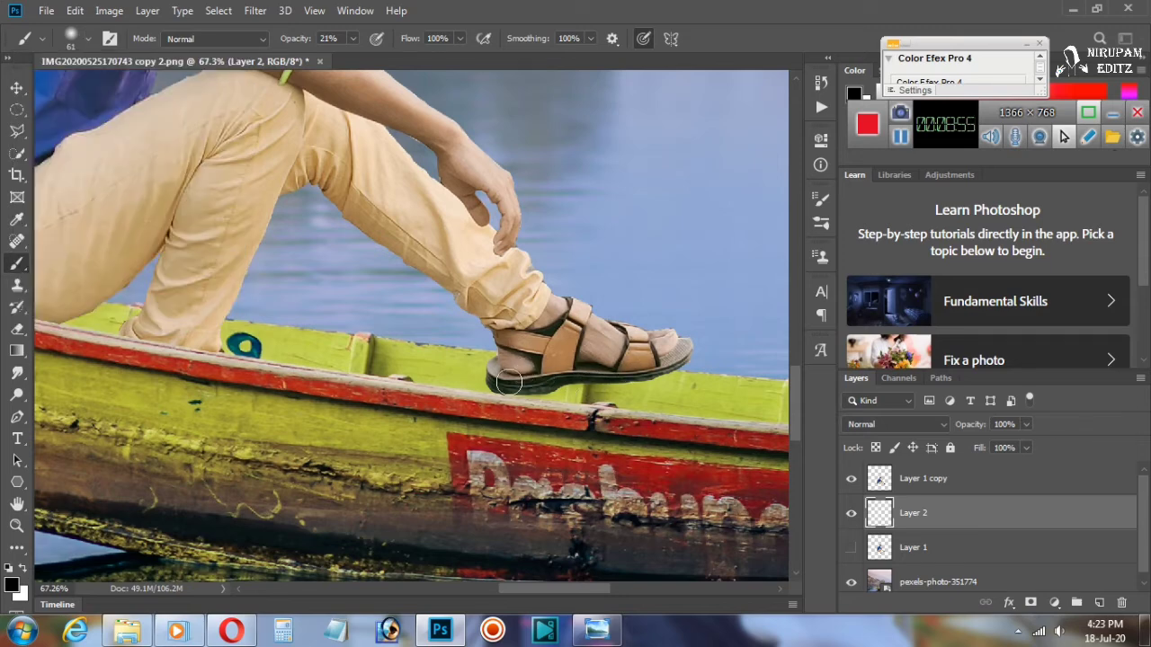
# Step: Paint a soft black shadow on Layer 2 beneath the man's sandal inside the boat
pyautogui.moveTo(567, 387)
pyautogui.mouseDown()
pyautogui.moveTo(658, 410)
pyautogui.moveTo(532, 387)
pyautogui.moveTo(663, 391)
pyautogui.moveTo(639, 382)
pyautogui.moveTo(668, 376)
pyautogui.moveTo(597, 393)
pyautogui.moveTo(651, 395)
pyautogui.moveTo(639, 398)
pyautogui.moveTo(506, 380)
pyautogui.mouseUp()
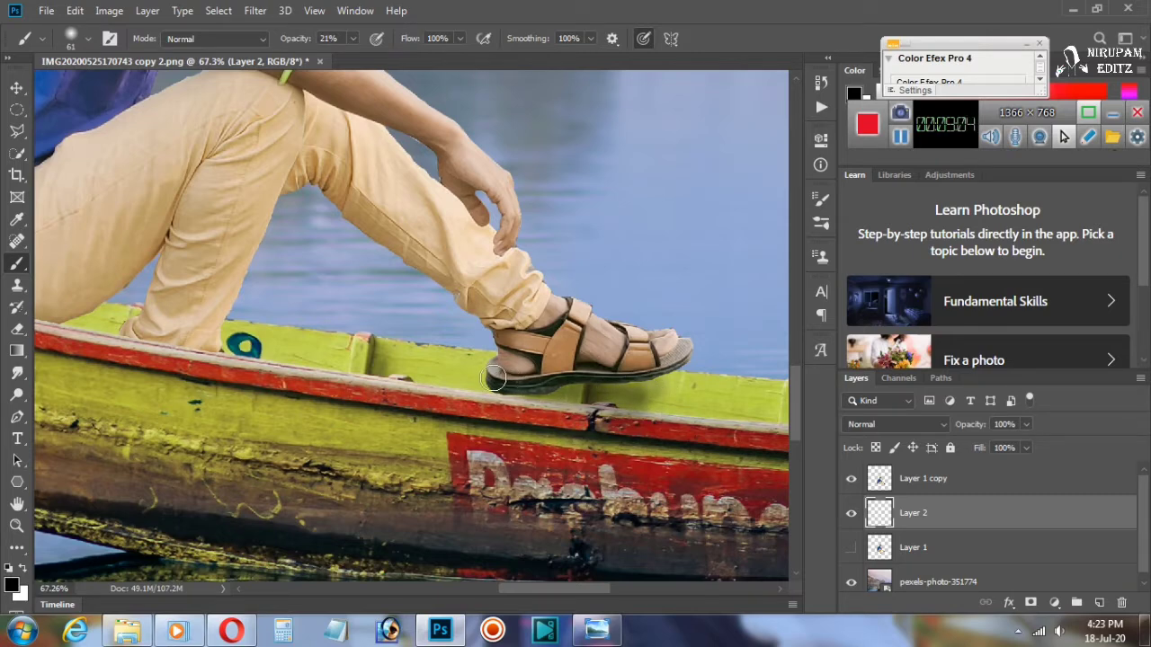
pyautogui.moveTo(605, 379)
pyautogui.mouseDown()
pyautogui.moveTo(683, 402)
pyautogui.moveTo(540, 384)
pyautogui.mouseUp()
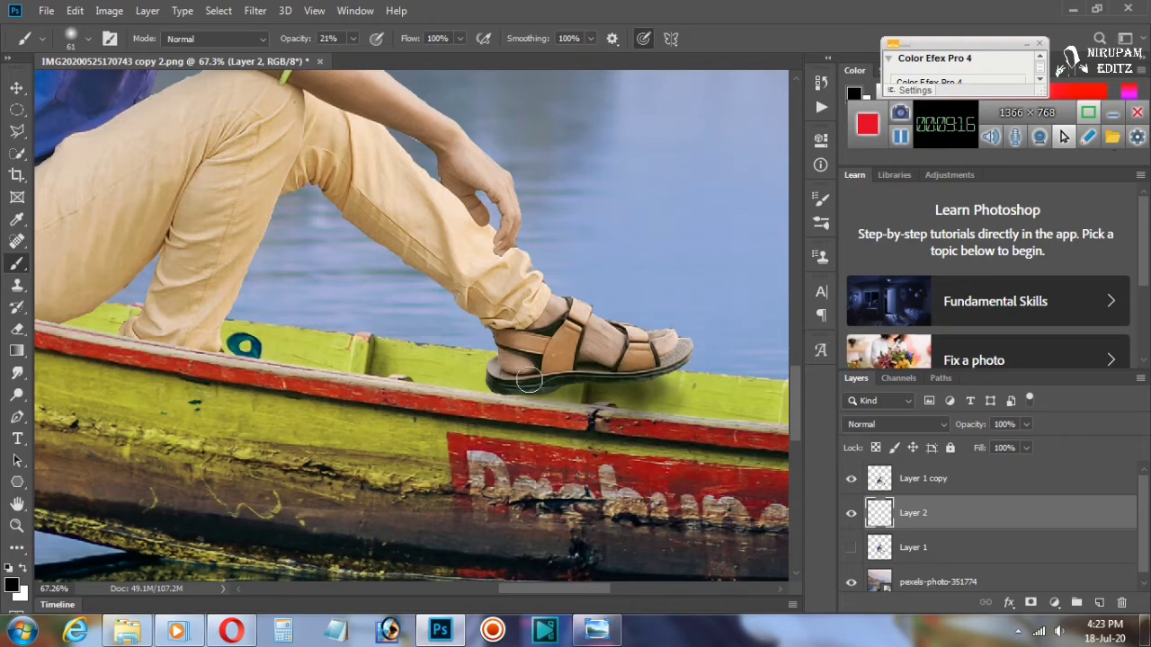
pyautogui.scroll(-2, 511, 379)
pyautogui.scroll(2, 405, 384)
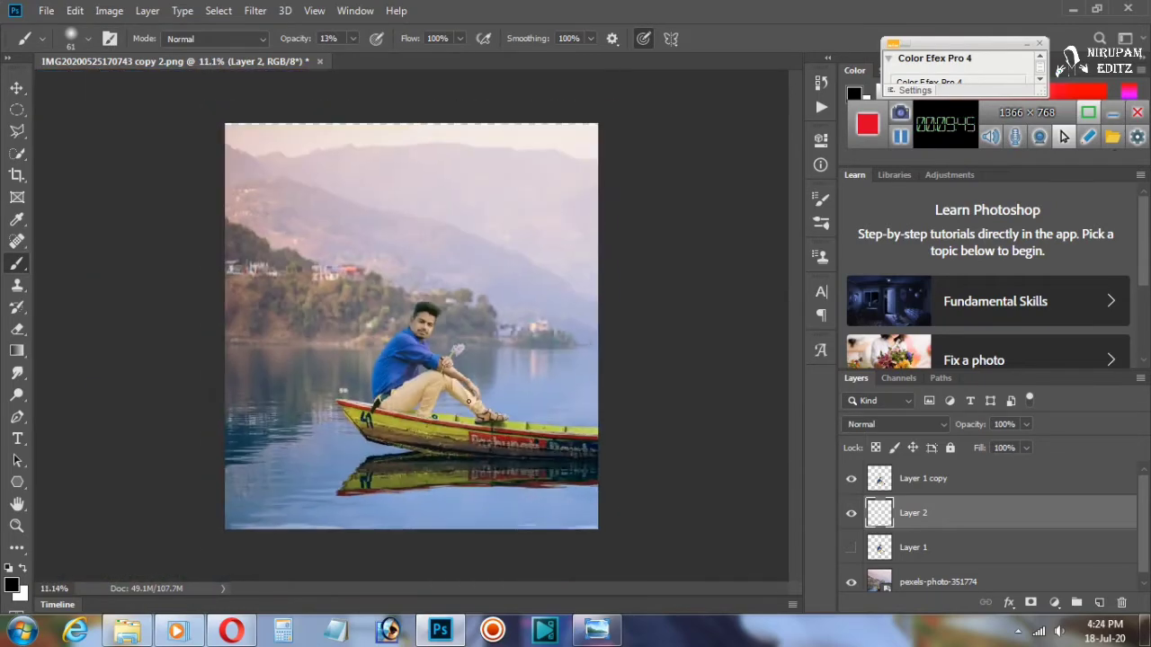
pyautogui.hotkey('ctrl', '0')
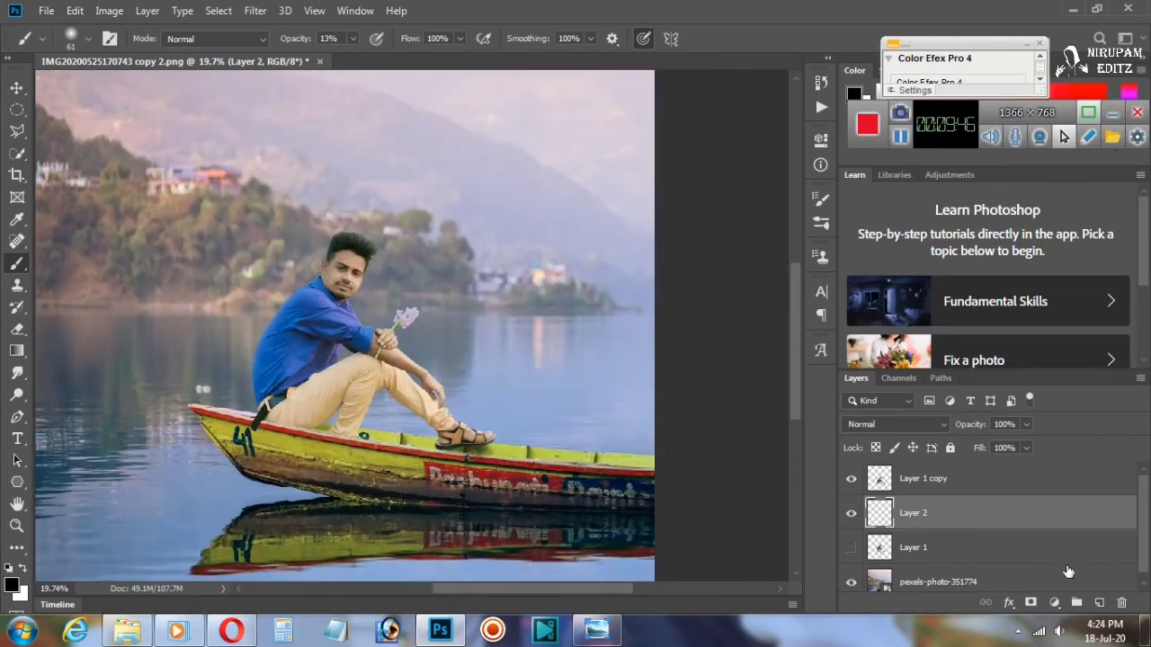
# Step: Lower the opacity of the shadow layer, Layer 2, to 82%
pyautogui.click(1025, 424)
pyautogui.moveTo(1025, 444)
pyautogui.mouseDown()
pyautogui.moveTo(1000, 442)
pyautogui.moveTo(1013, 447)
pyautogui.mouseUp()
pyautogui.scroll(-3, 694, 414)
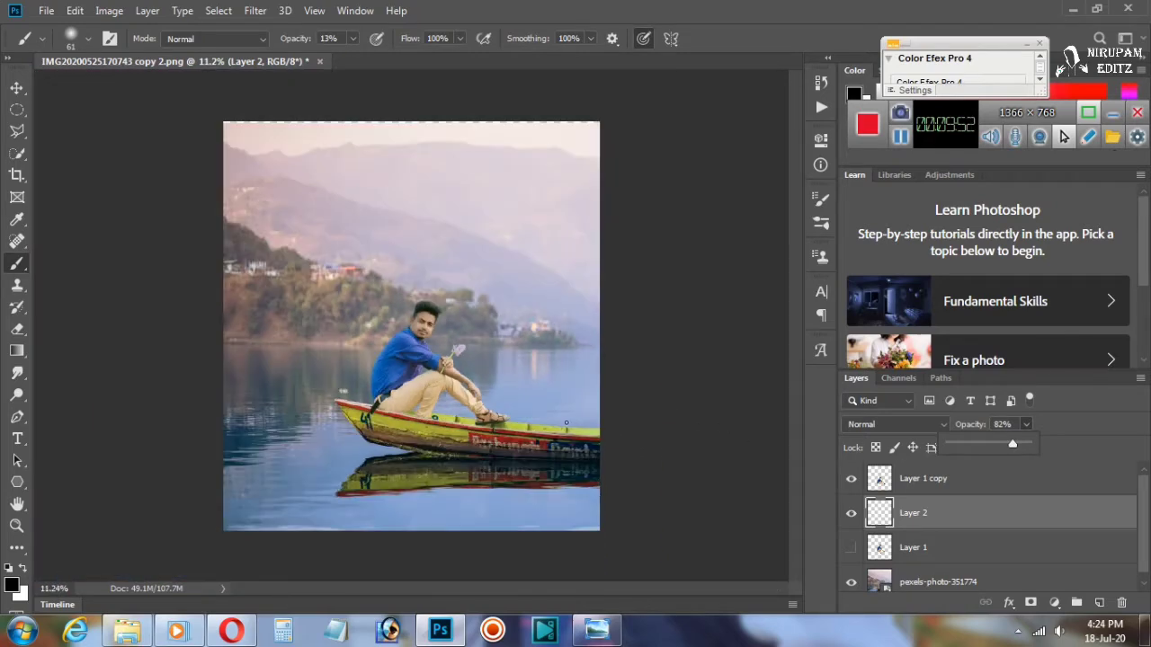
# Step: Examine how the seated man and the shadow under his foot blend with the boat and lake background
pyautogui.scroll(1, 517, 396)
pyautogui.scroll(-1, 516, 396)
pyautogui.scroll(1, 516, 396)
pyautogui.scroll(-1, 516, 396)
pyautogui.scroll(-2, 516, 396)
pyautogui.scroll(2, 516, 396)
pyautogui.scroll(1, 516, 396)
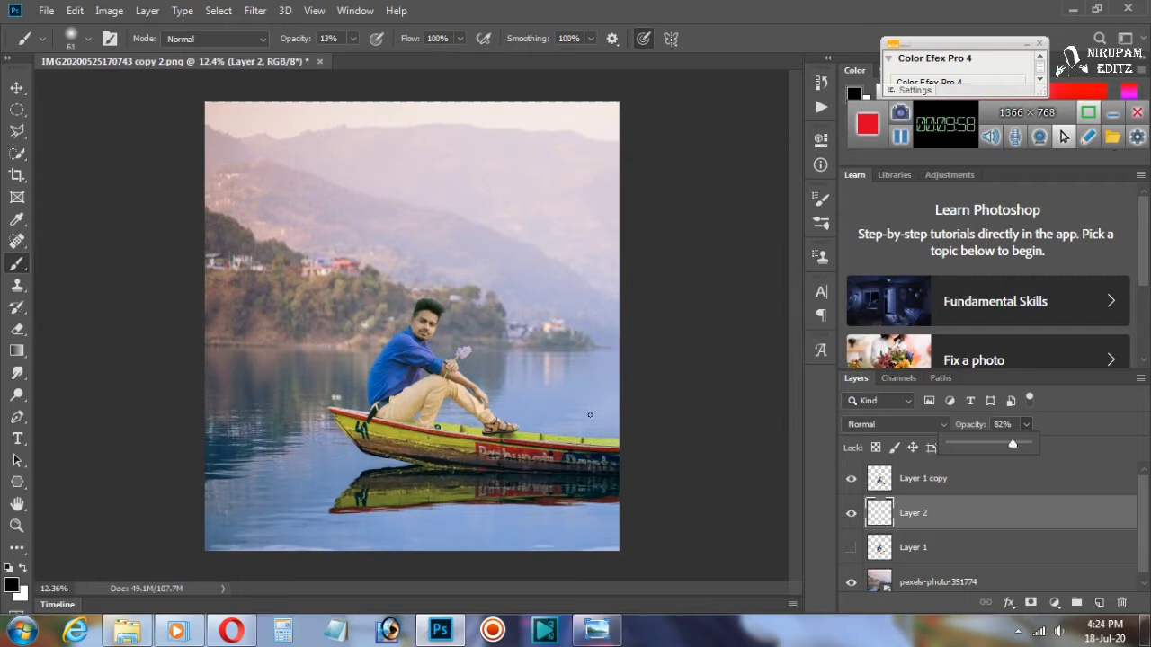
pyautogui.click(965, 578)
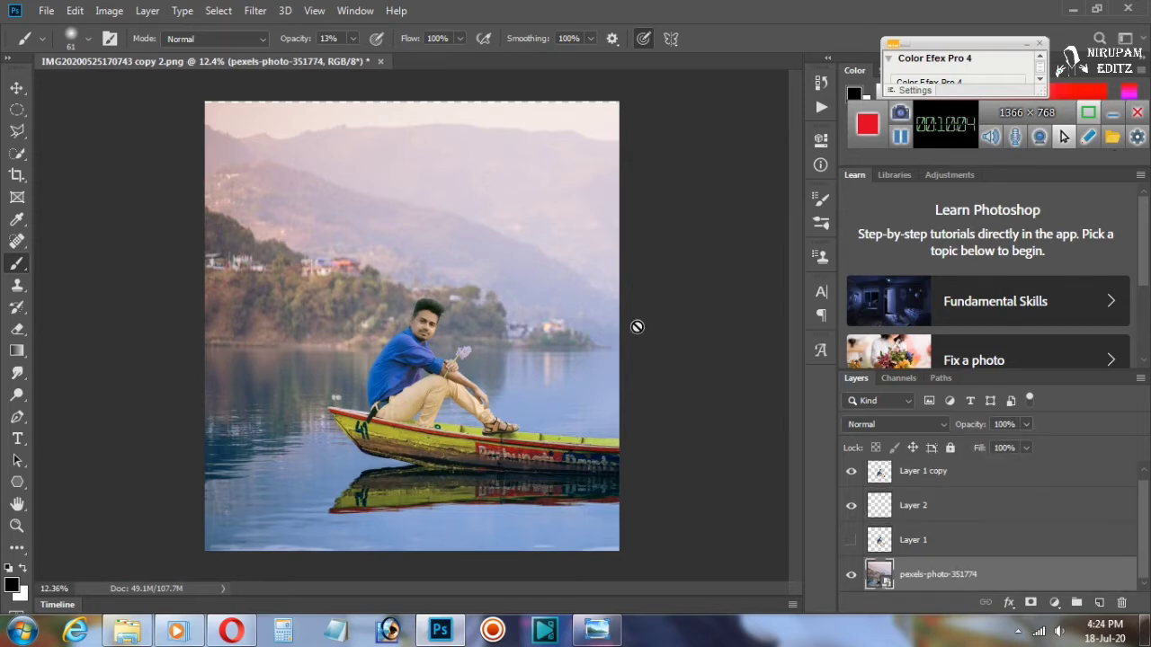
pyautogui.scroll(1, 593, 331)
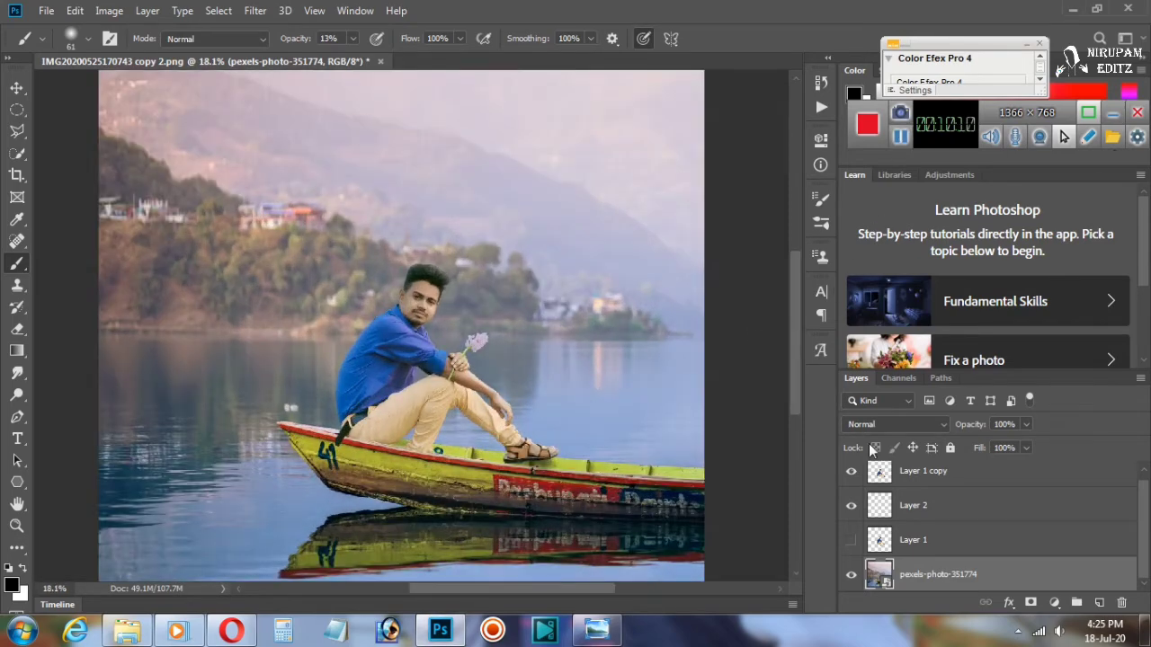
# Step: Smudge the man's hair and its outline on Layer 1 copy with the Smudge tool at 48% strength
pyautogui.click(928, 477)
pyautogui.scroll(1, 413, 349)
pyautogui.scroll(20, 426, 278)
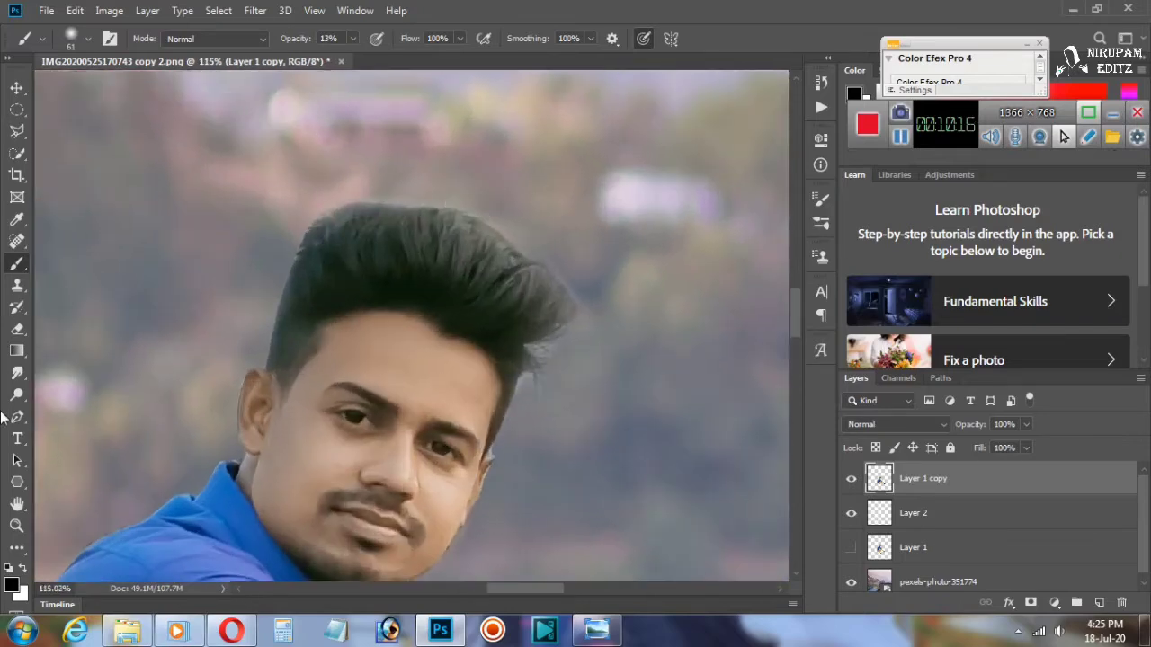
pyautogui.rightClick(17, 328)
pyautogui.click(90, 363)
pyautogui.rightClick(17, 371)
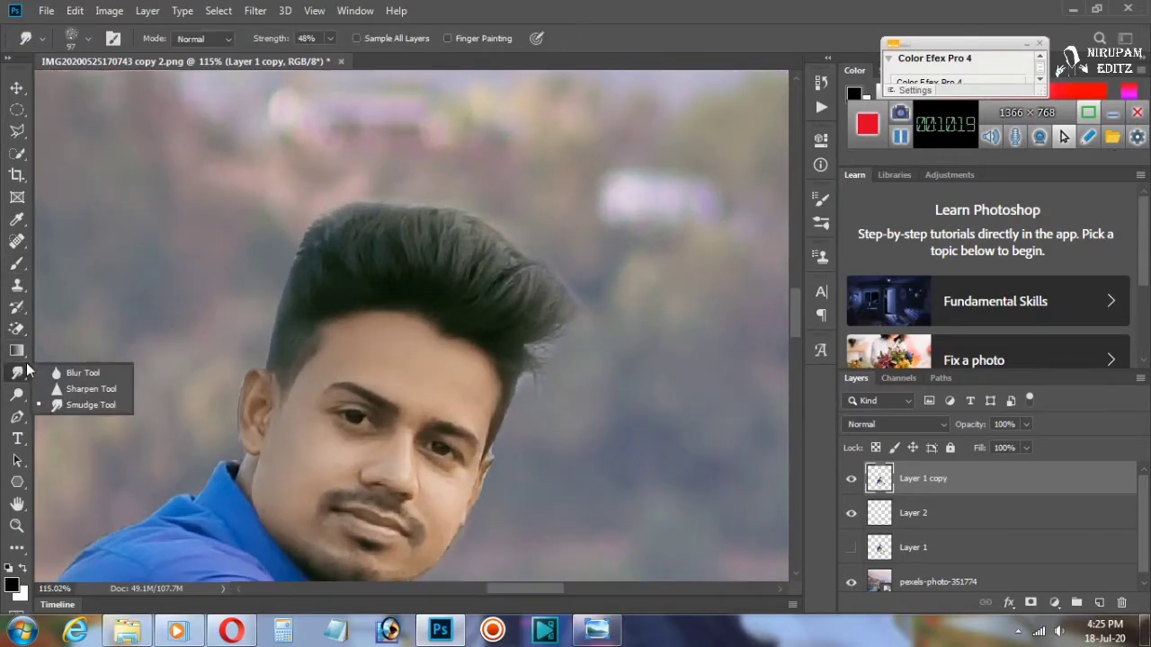
pyautogui.click(85, 405)
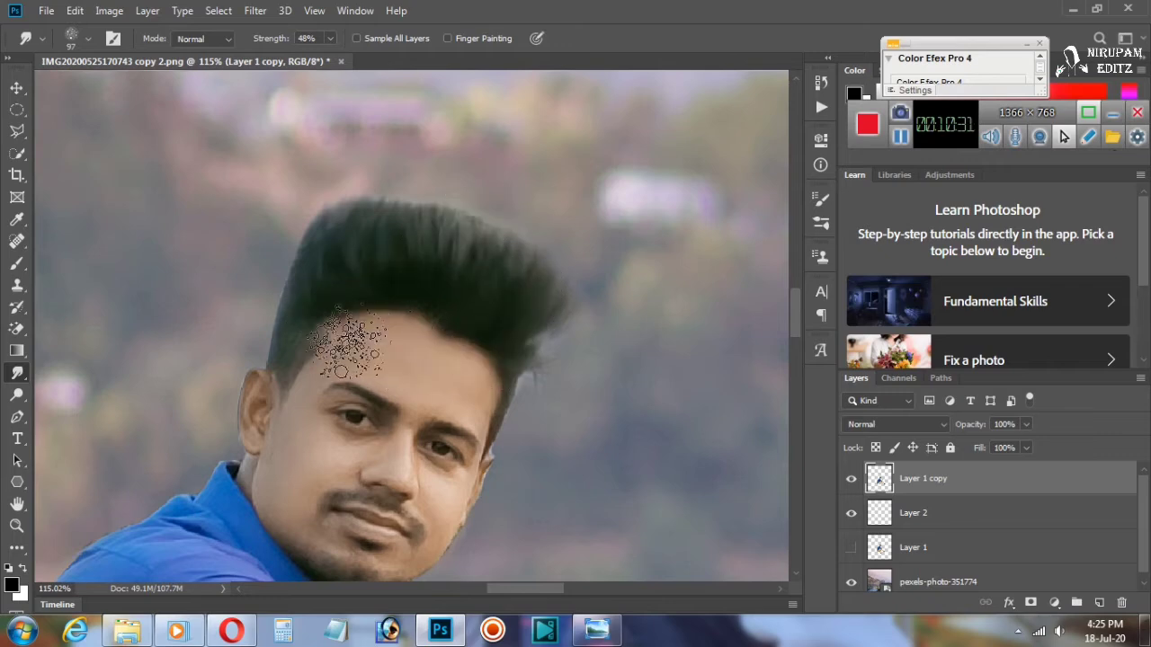
# Step: Open the Camera Raw Filter on Layer 1 copy, with the man's upper body in close view
pyautogui.scroll(-1, 423, 274)
pyautogui.scroll(-5, 430, 274)
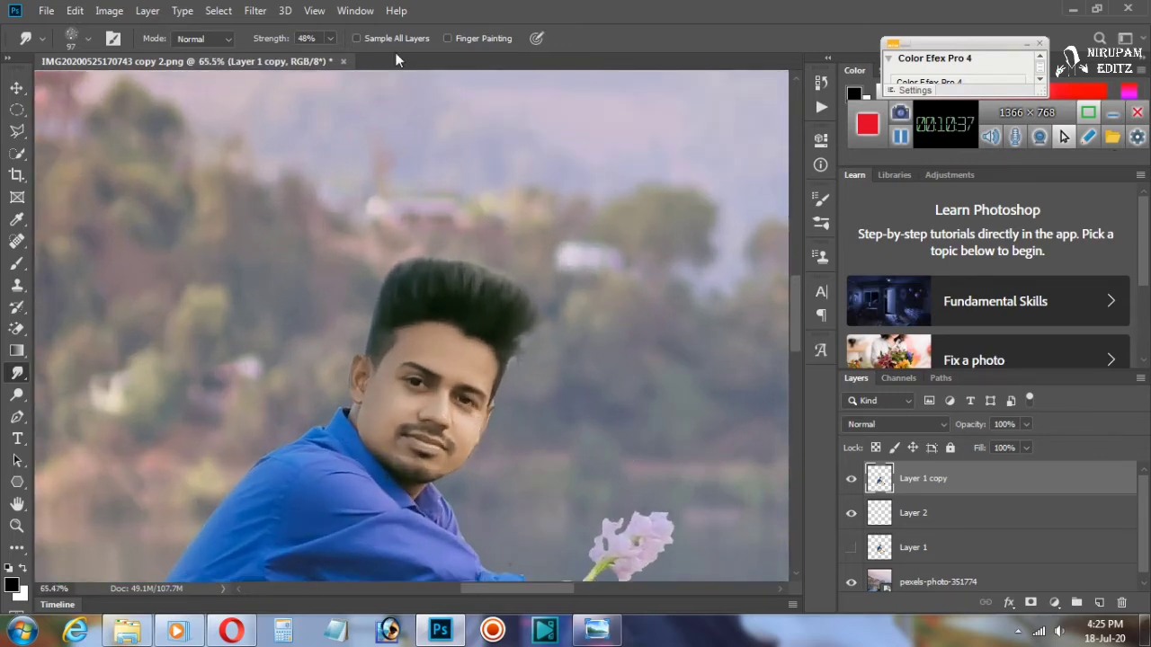
pyautogui.click(254, 10)
pyautogui.click(306, 110)
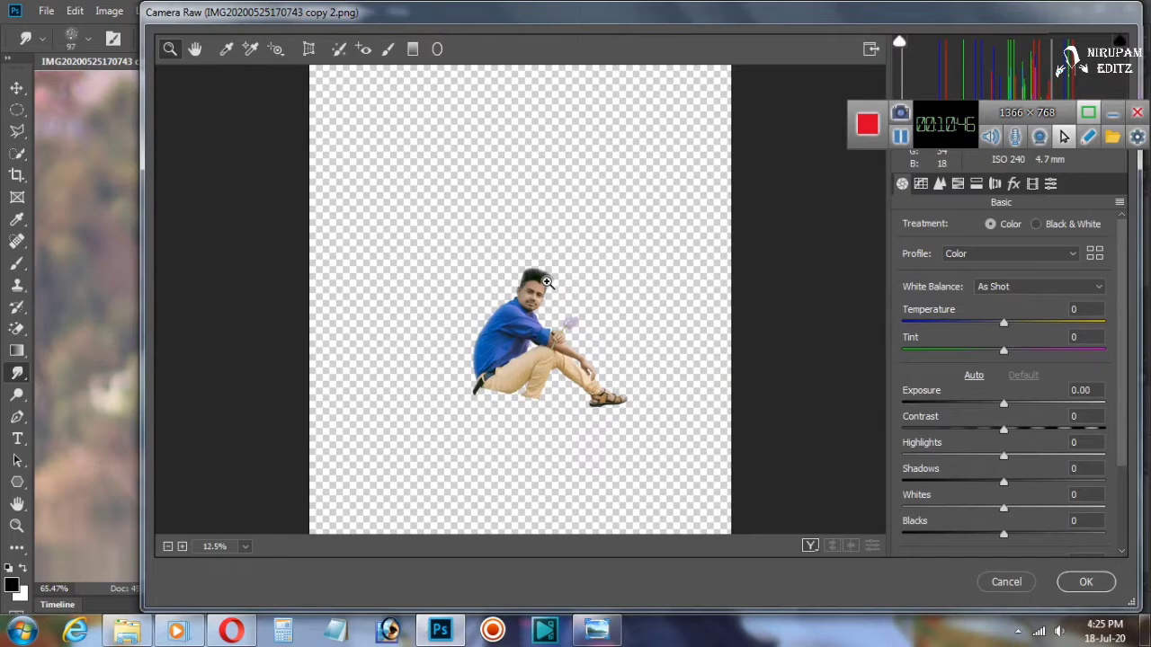
pyautogui.click(546, 283)
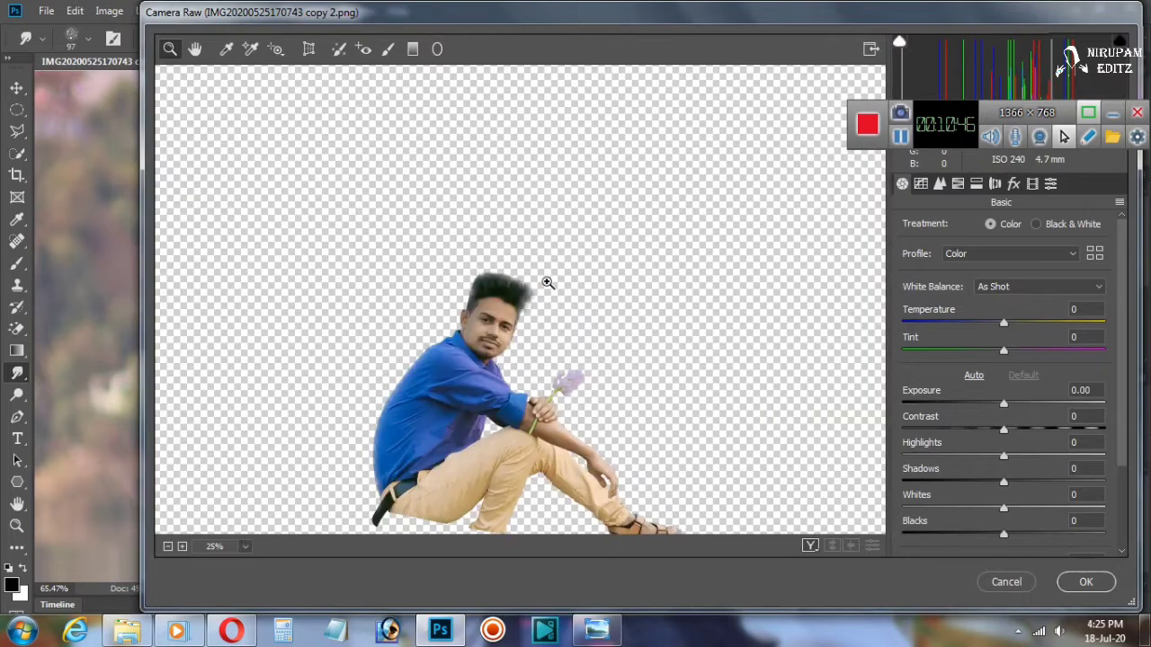
pyautogui.click(570, 311)
pyautogui.scroll(-3, 974, 331)
pyautogui.scroll(5, 975, 331)
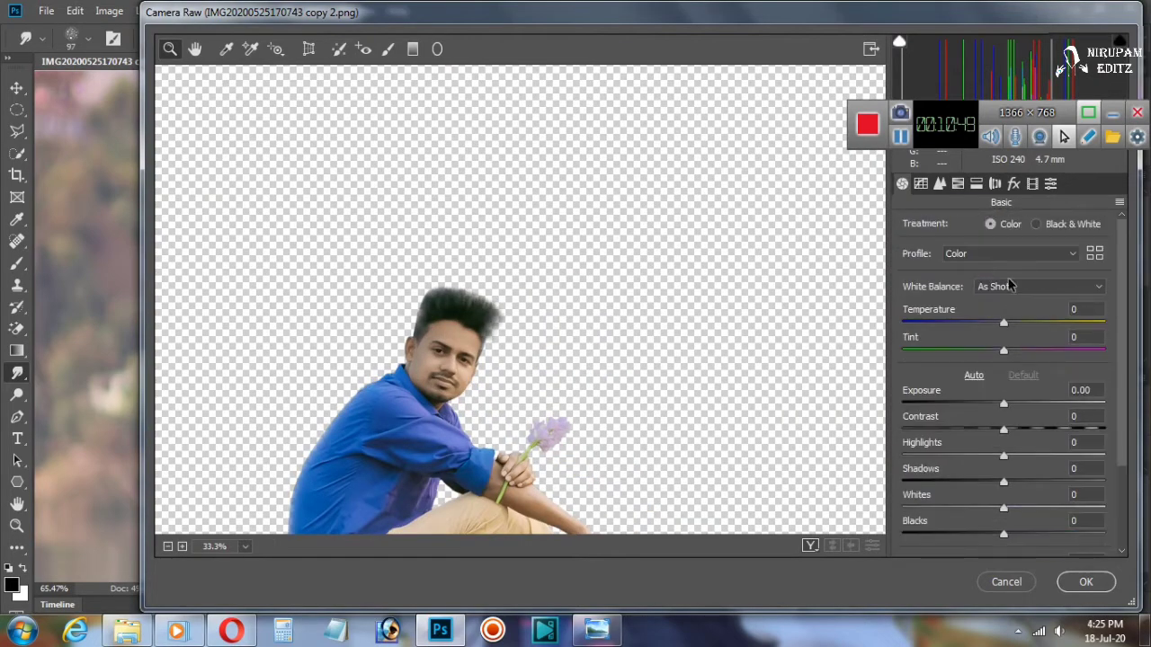
# Step: Raise the HSL luminance of Reds to +25 and Oranges to +23, and apply the Camera Raw adjustments
pyautogui.click(957, 183)
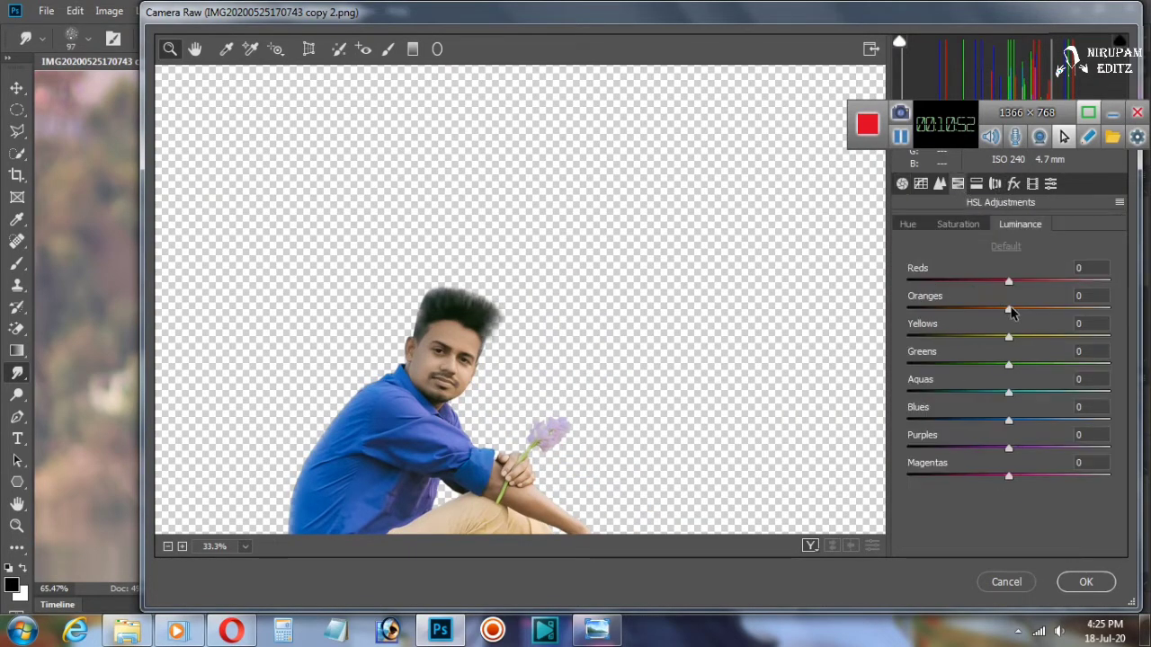
pyautogui.moveTo(1011, 310); pyautogui.dragTo(970, 283)
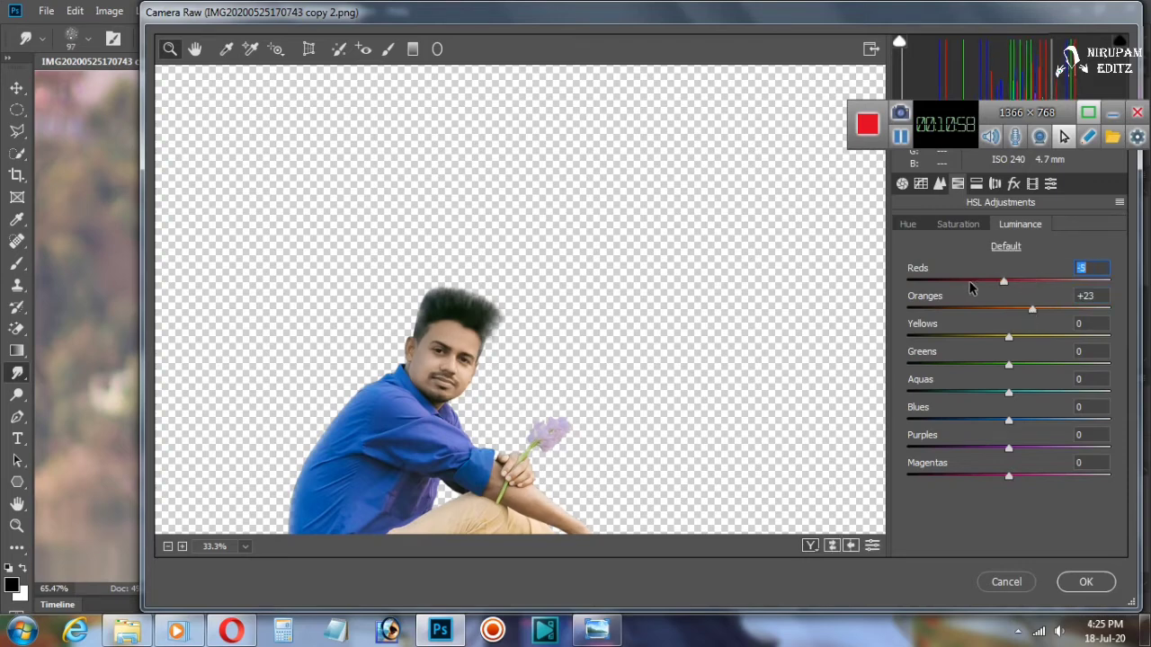
pyautogui.moveTo(1046, 280); pyautogui.dragTo(956, 283)
pyautogui.moveTo(1055, 284); pyautogui.dragTo(1031, 283)
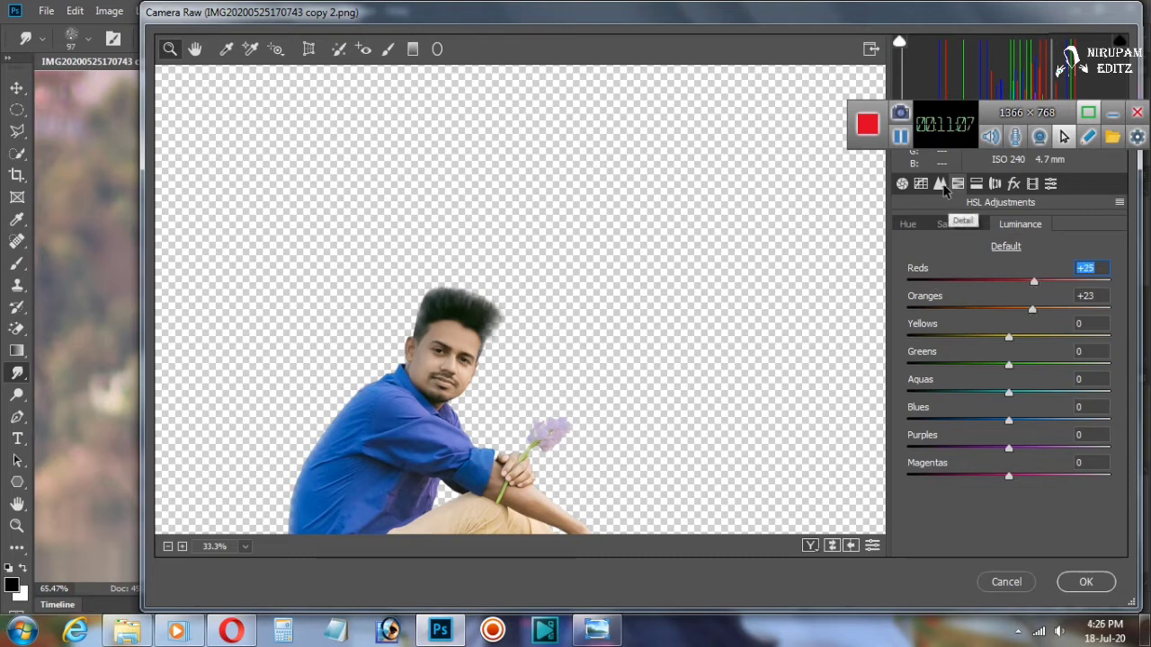
pyautogui.click(976, 185)
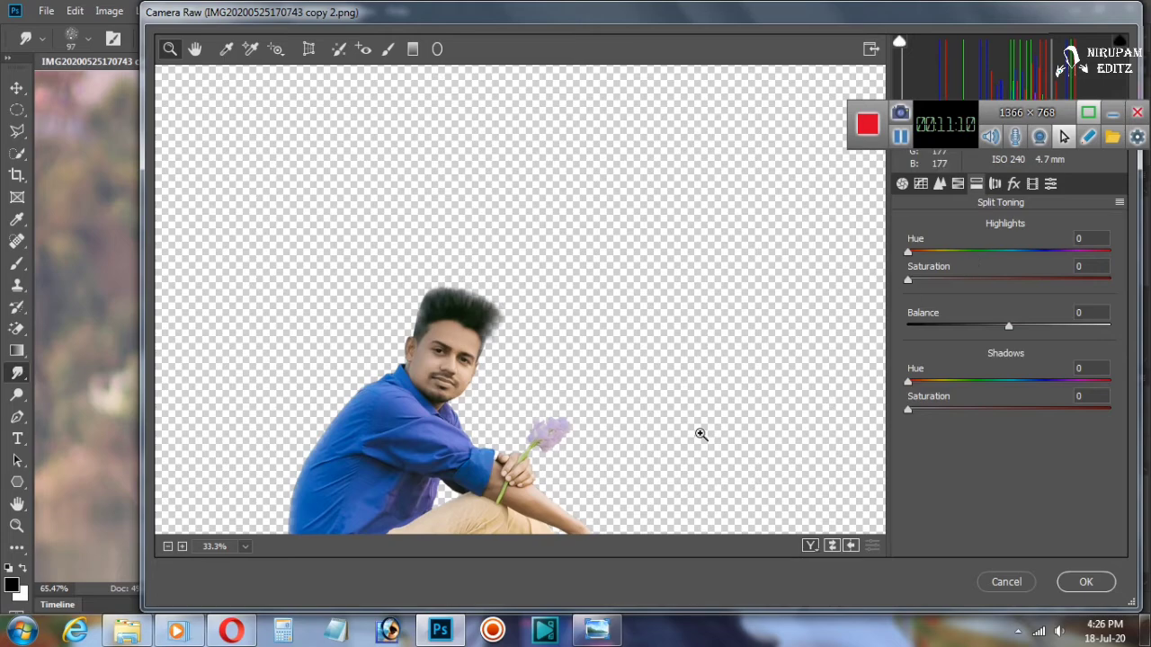
pyautogui.click(1086, 581)
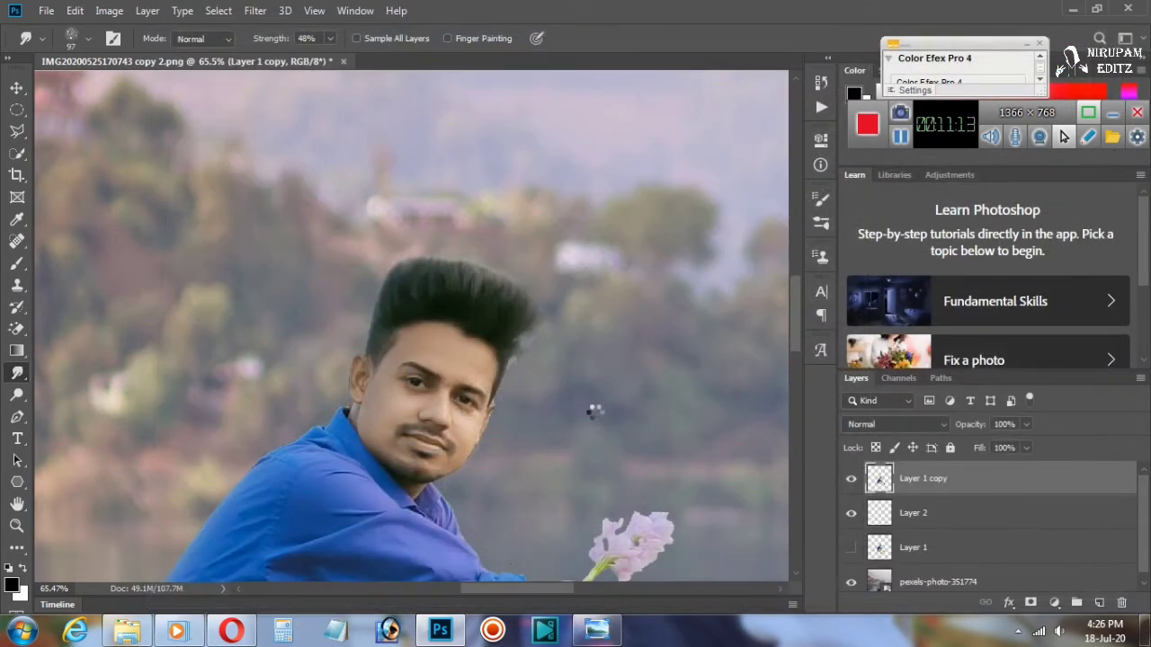
pyautogui.scroll(-3, 561, 413)
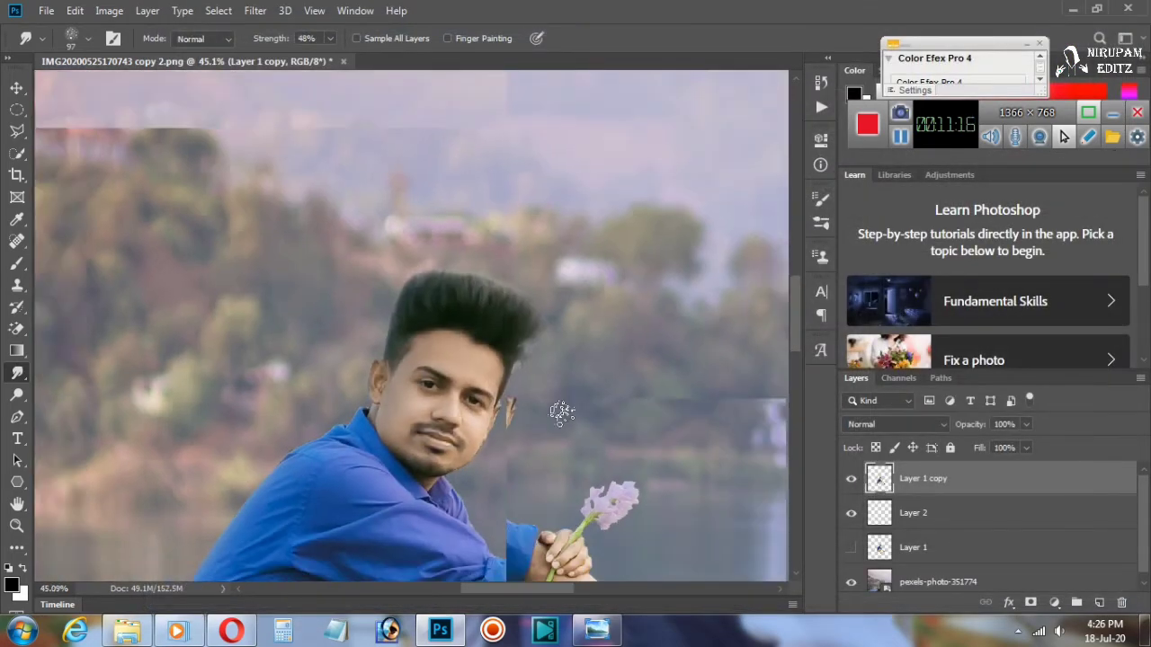
pyautogui.scroll(-4, 561, 413)
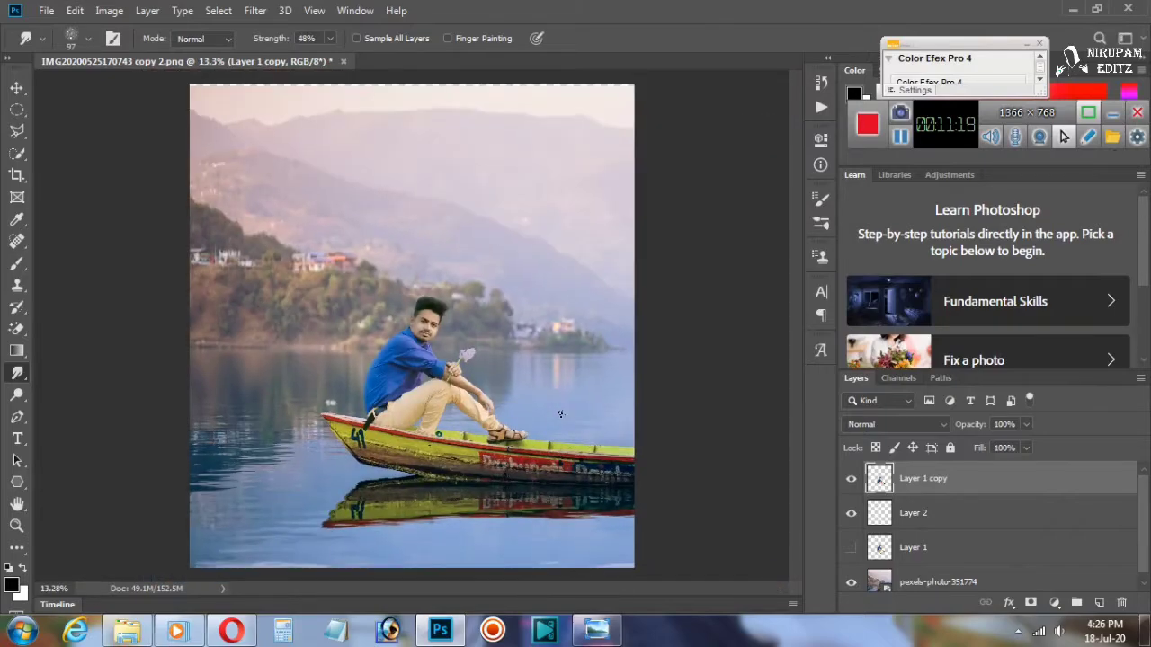
# Step: Place the orange glow image PicsArt choice (2) from the PNG folder in Editing Materials above Layer 2
pyautogui.scroll(1, 560, 414)
pyautogui.click(1111, 515)
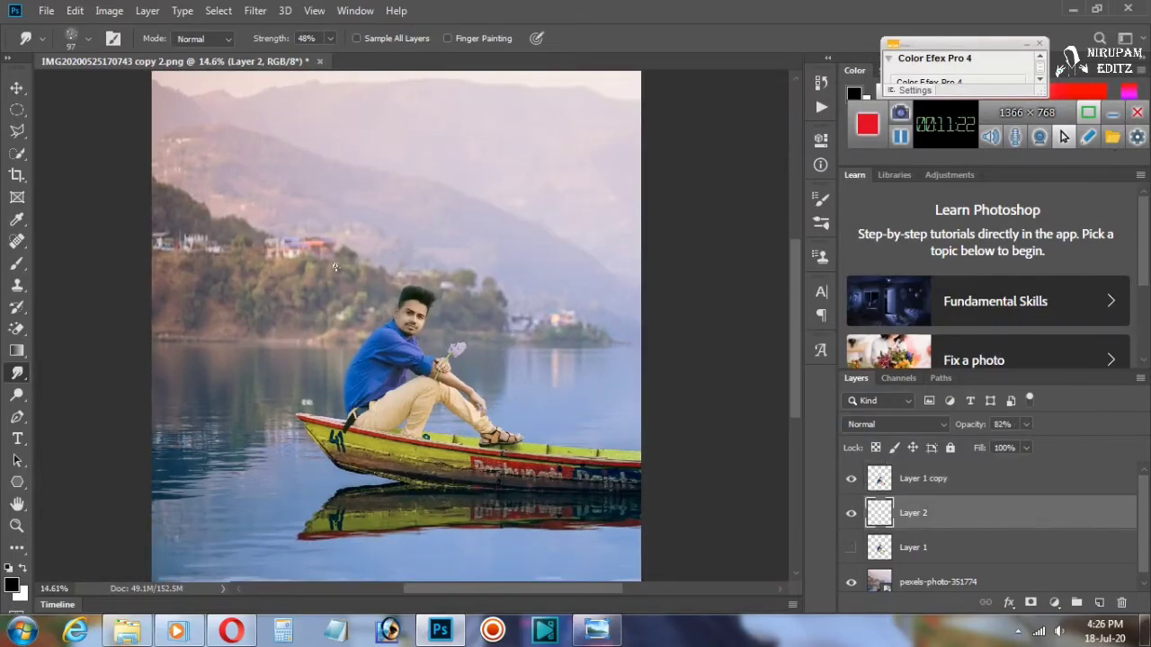
pyautogui.click(46, 11)
pyautogui.click(146, 215)
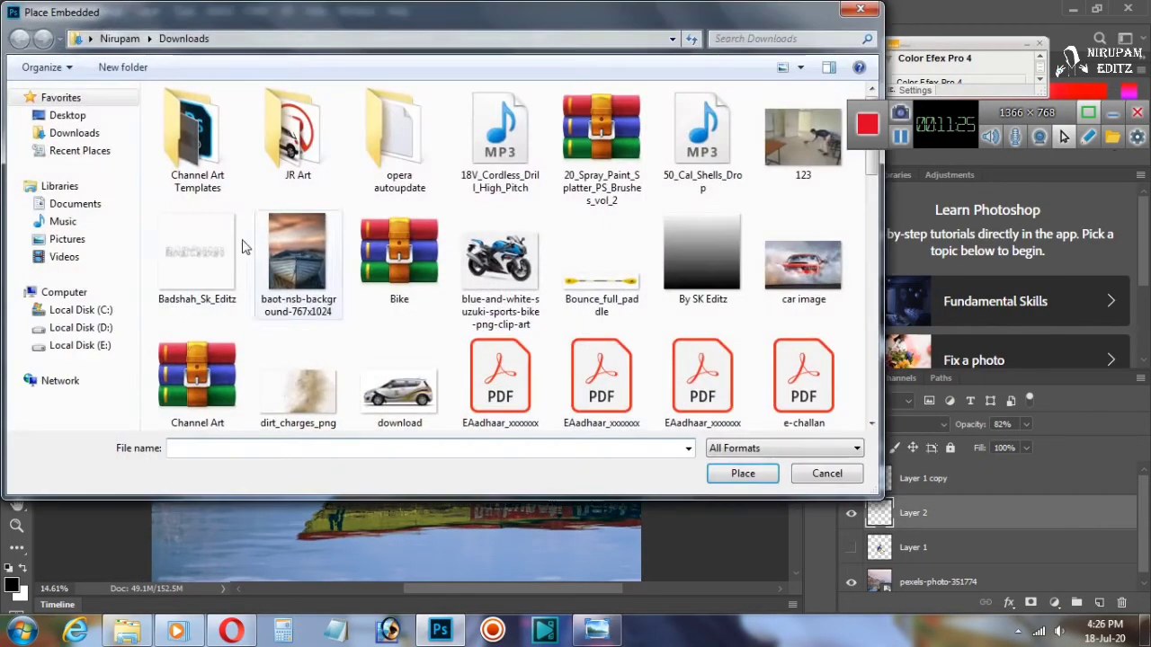
pyautogui.click(98, 117)
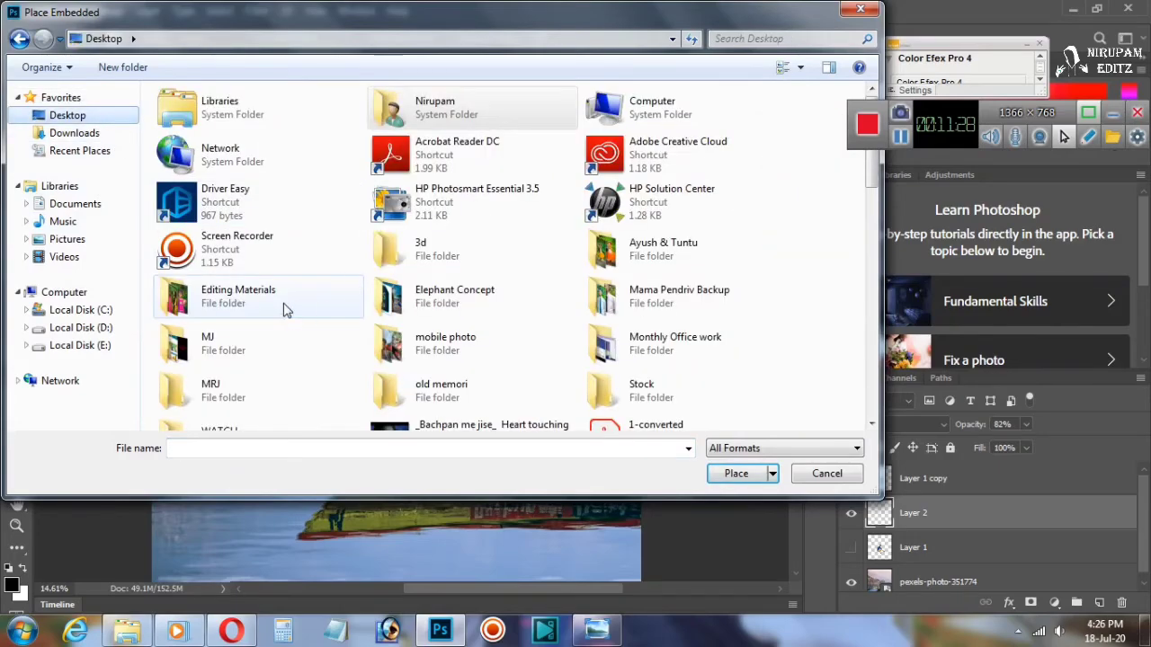
pyautogui.doubleClick(238, 297)
pyautogui.doubleClick(405, 113)
pyautogui.scroll(-3, 705, 426)
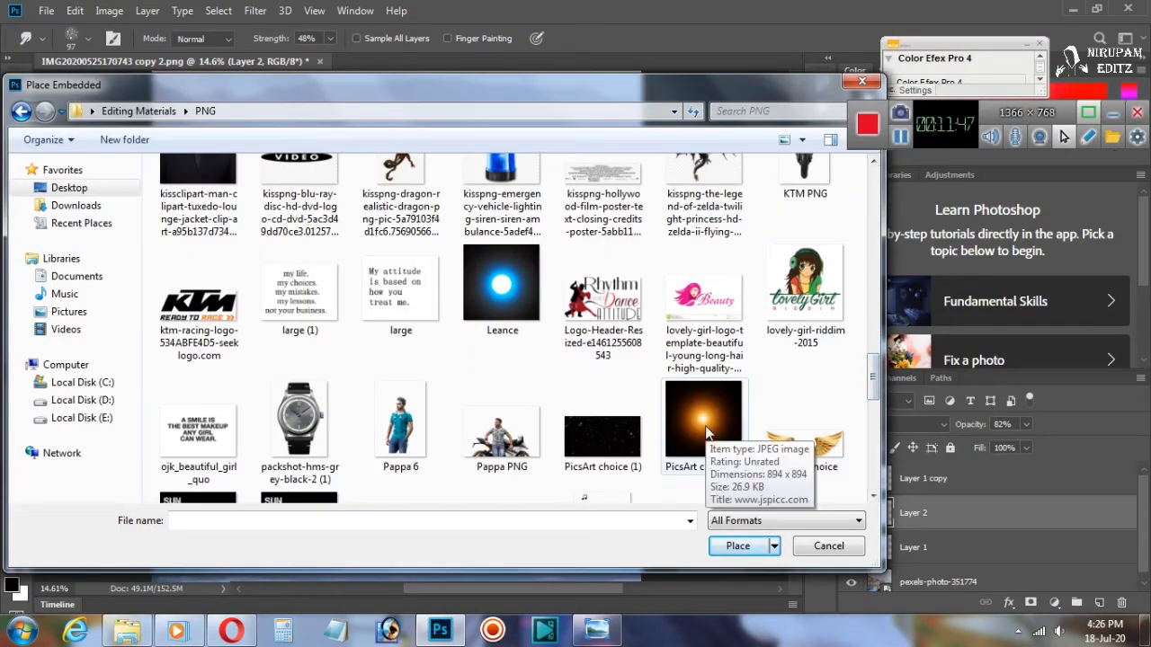
pyautogui.doubleClick(705, 425)
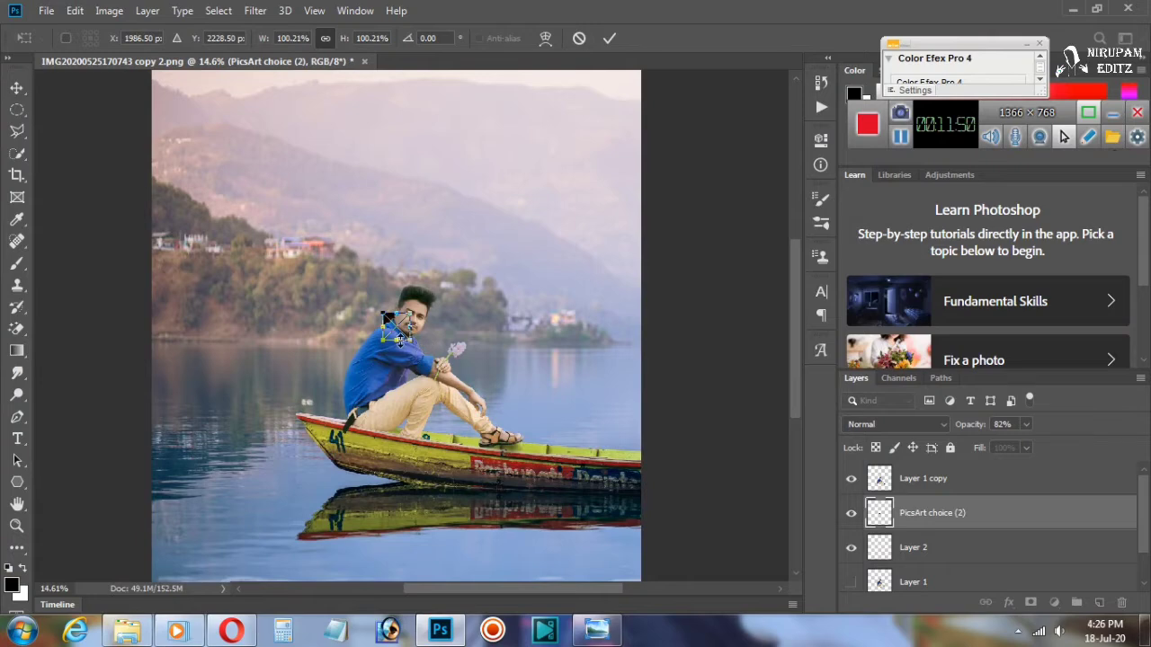
# Step: Enlarge the placed glow image to about 622% and set its blend mode to Screen
pyautogui.moveTo(412, 344); pyautogui.dragTo(547, 477)
pyautogui.click(936, 422)
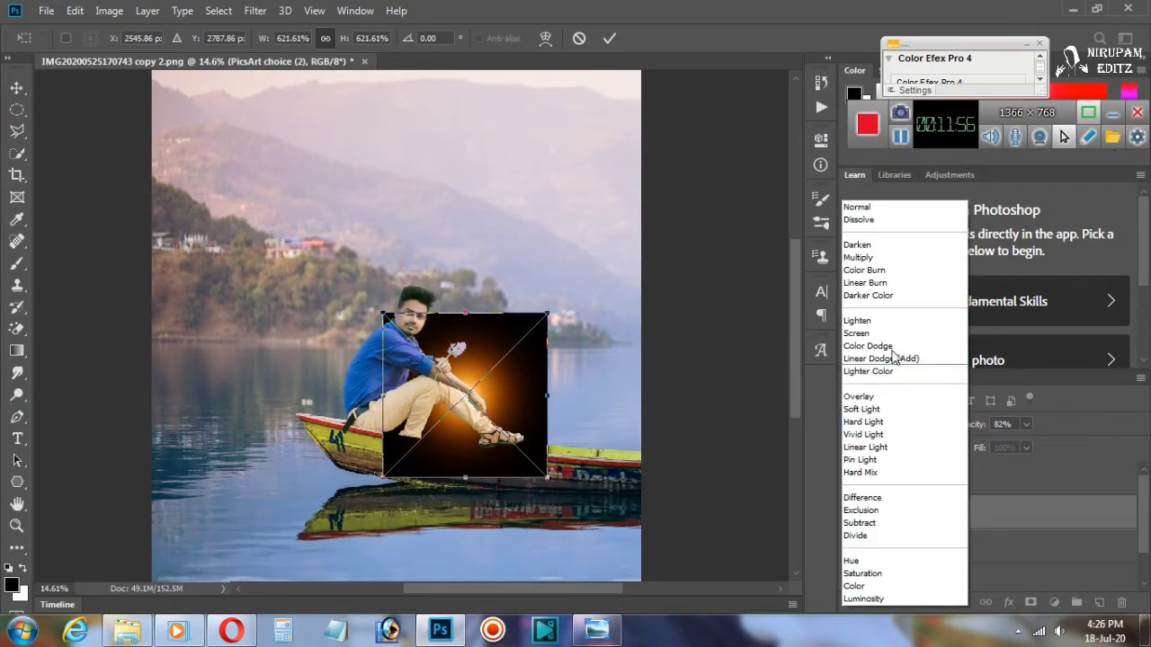
pyautogui.click(859, 333)
# Step: Move the glow up into the sky over the hills and enlarge it to about 1844%
pyautogui.moveTo(521, 416); pyautogui.dragTo(247, 118)
pyautogui.moveTo(273, 177); pyautogui.dragTo(519, 423)
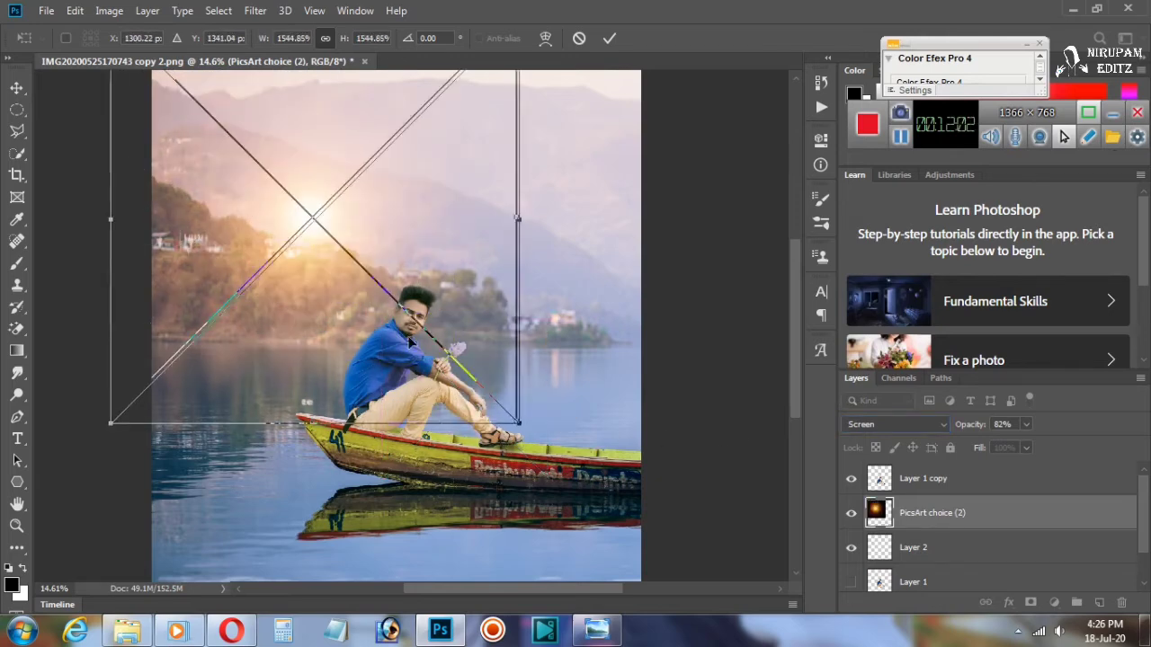
pyautogui.moveTo(410, 342); pyautogui.dragTo(312, 232)
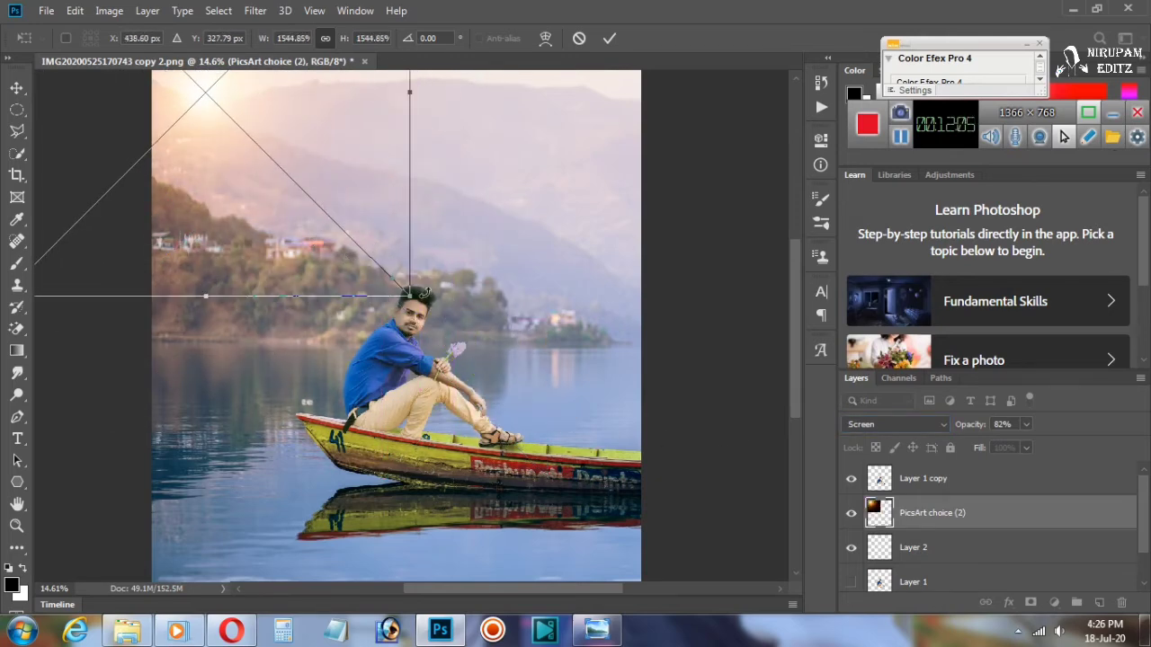
pyautogui.moveTo(423, 293); pyautogui.dragTo(486, 334)
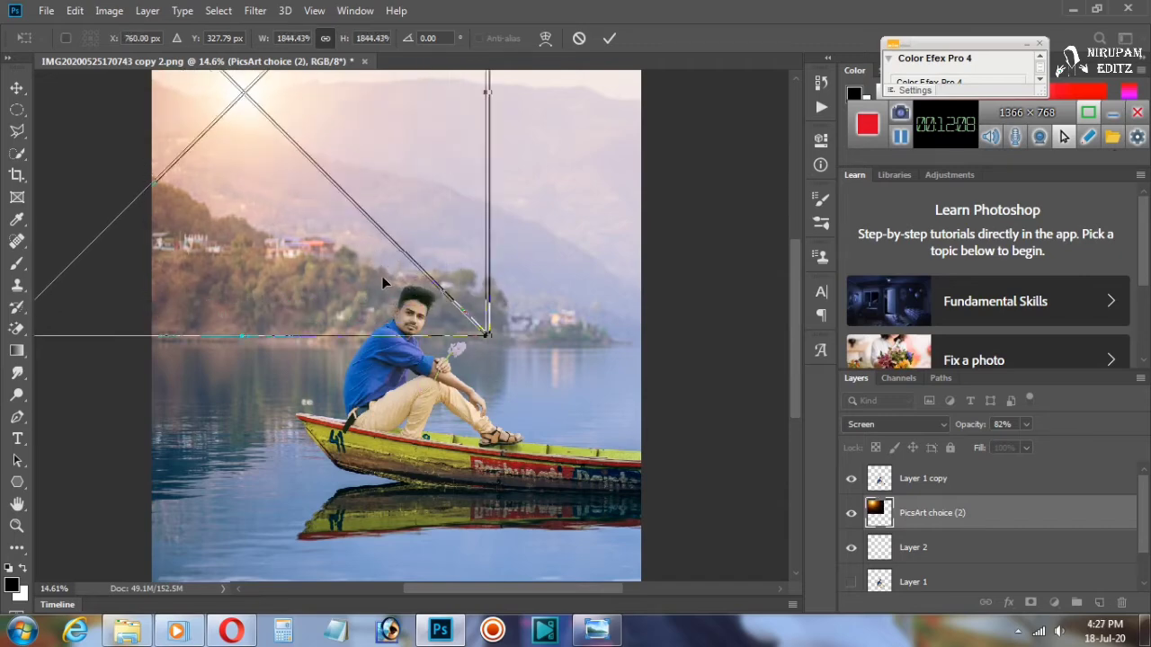
# Step: Shift the glow to the upper-right corner of the photo's sky and commit the placement
pyautogui.moveTo(383, 277); pyautogui.dragTo(659, 284)
pyautogui.scroll(-2, 593, 359)
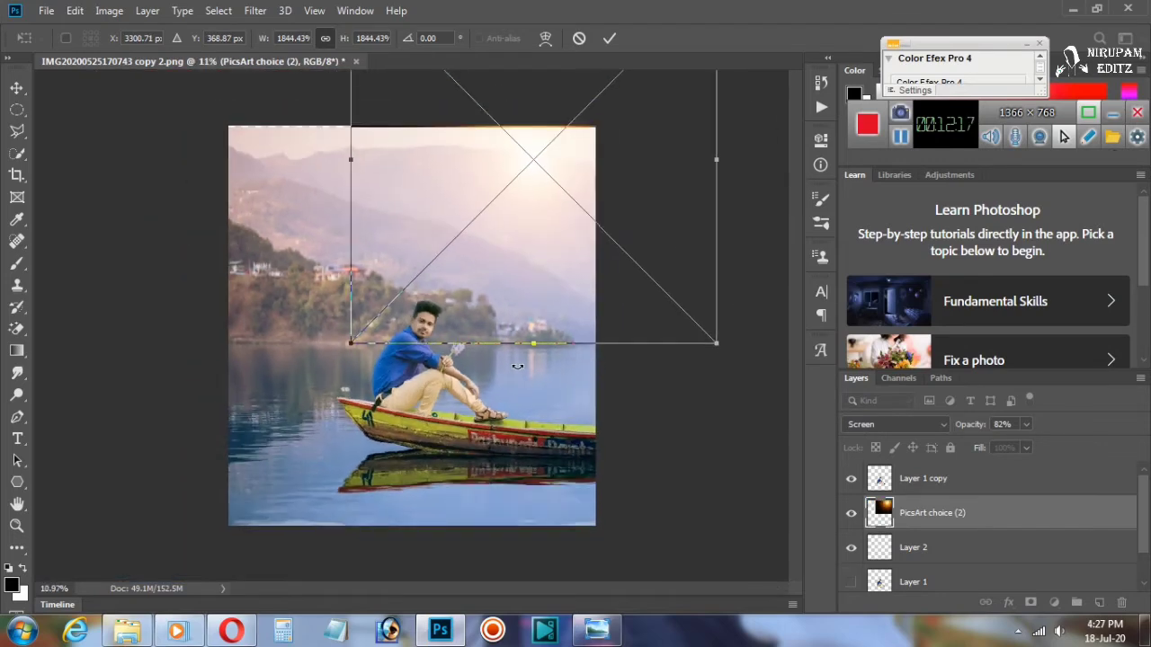
pyautogui.moveTo(544, 229); pyautogui.dragTo(569, 214)
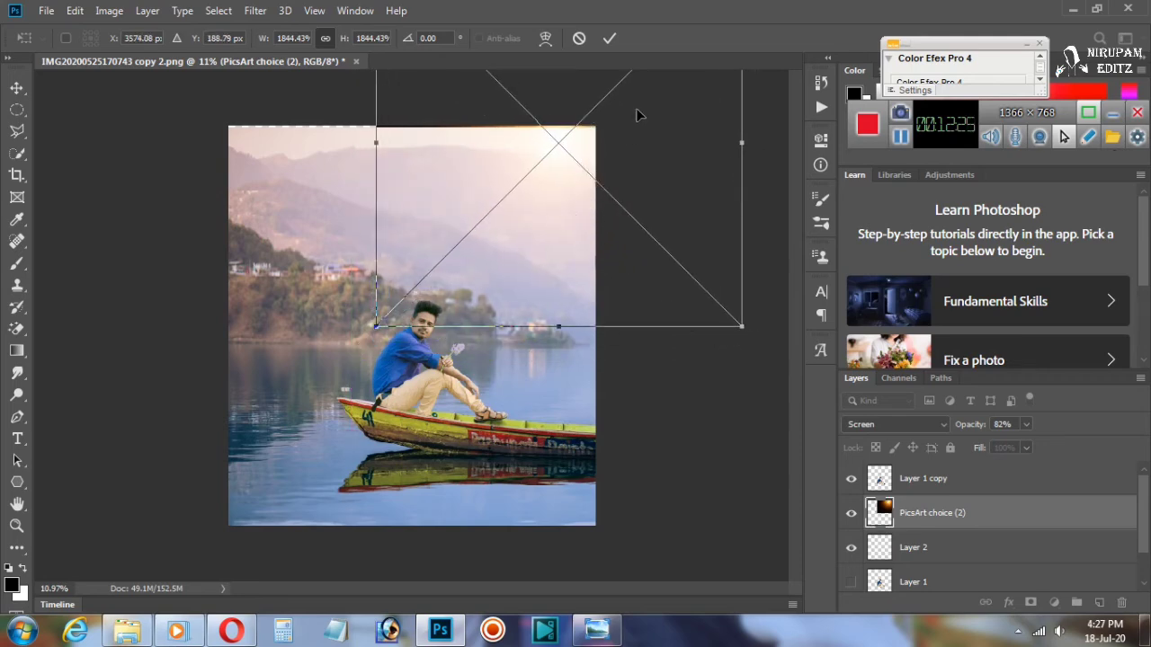
pyautogui.click(611, 40)
# Step: Examine how the sun glow blends with the sky, the lake and the seated man
pyautogui.scroll(-4, 534, 361)
pyautogui.scroll(3, 515, 373)
pyautogui.scroll(-2, 499, 372)
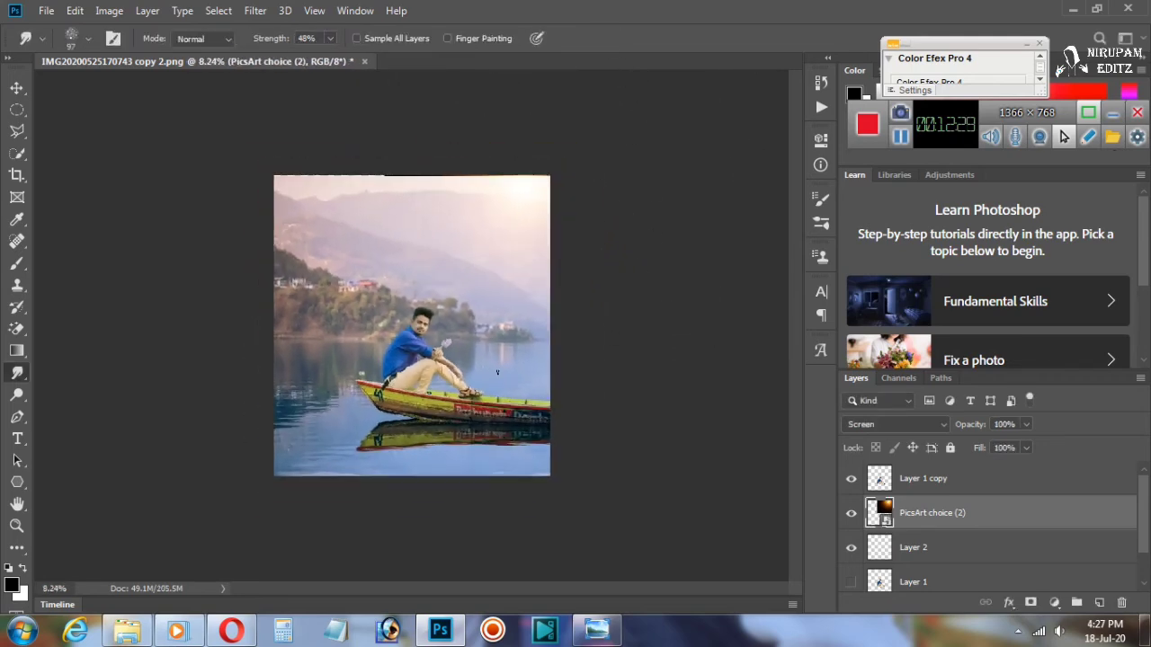
pyautogui.scroll(3, 497, 371)
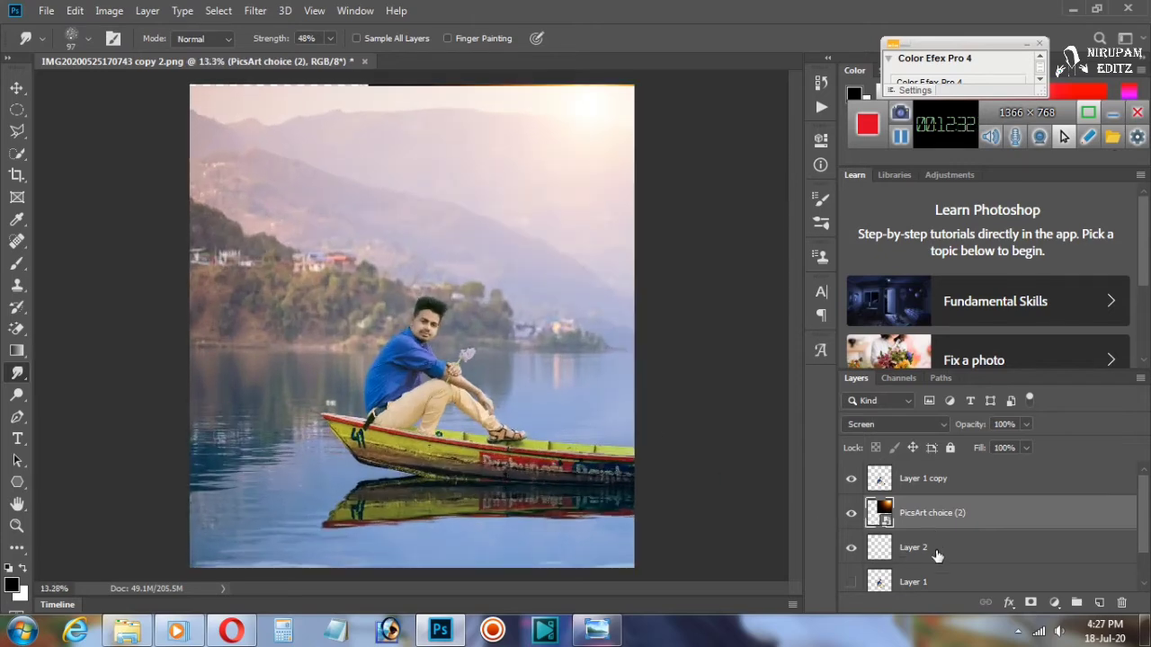
pyautogui.scroll(-1, 937, 555)
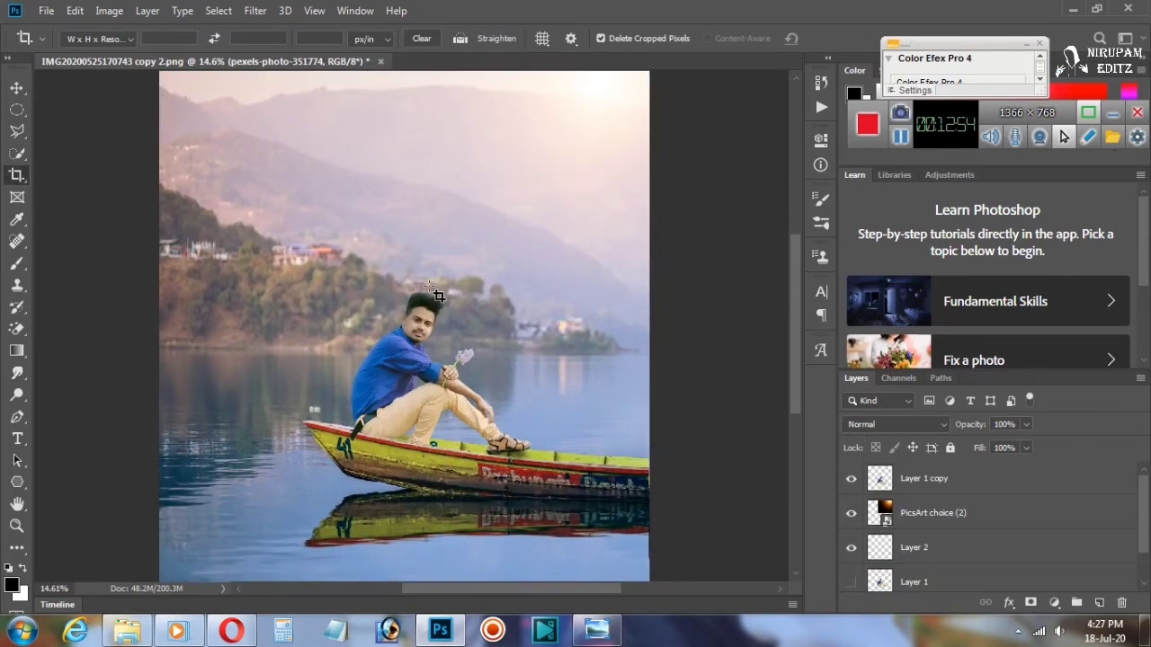
pyautogui.scroll(2, 437, 295)
pyautogui.scroll(-1, 513, 313)
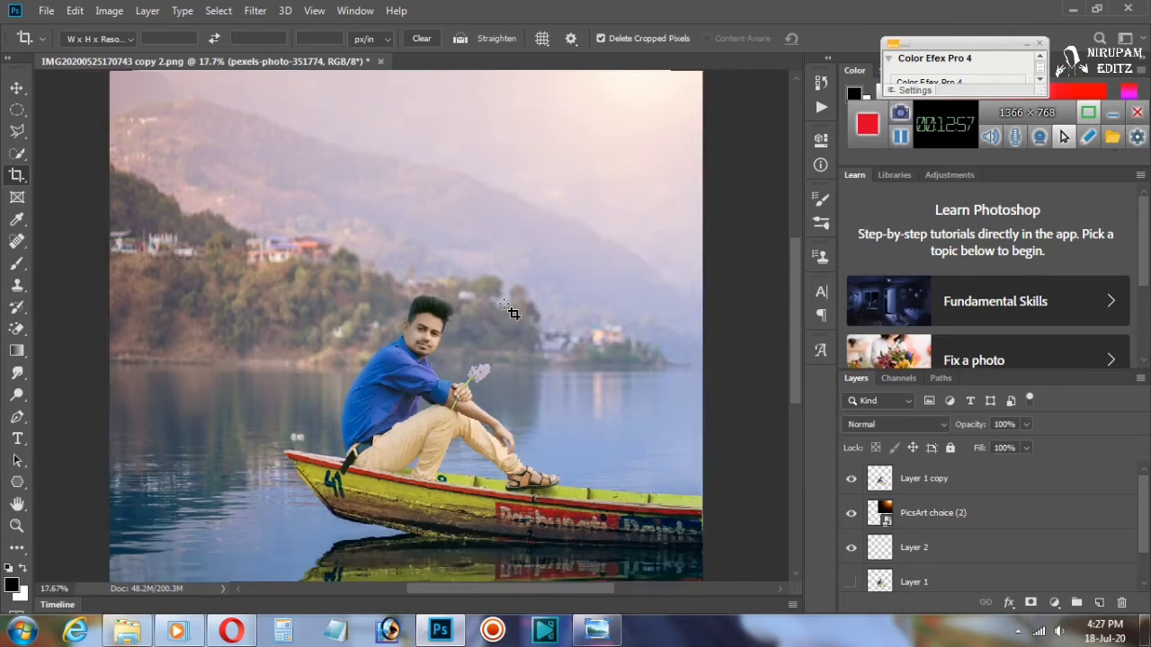
pyautogui.scroll(-2, 504, 313)
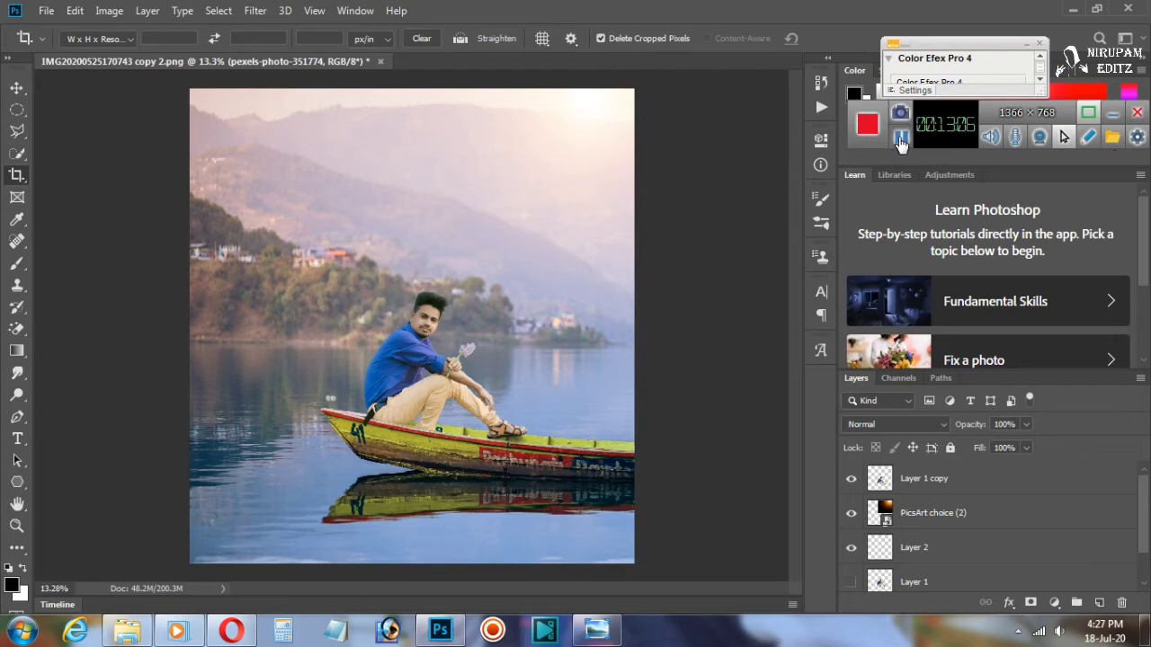
# Step: Select the pexels-photo-351774 background layer
pyautogui.scroll(-1, 926, 593)
pyautogui.click(901, 576)
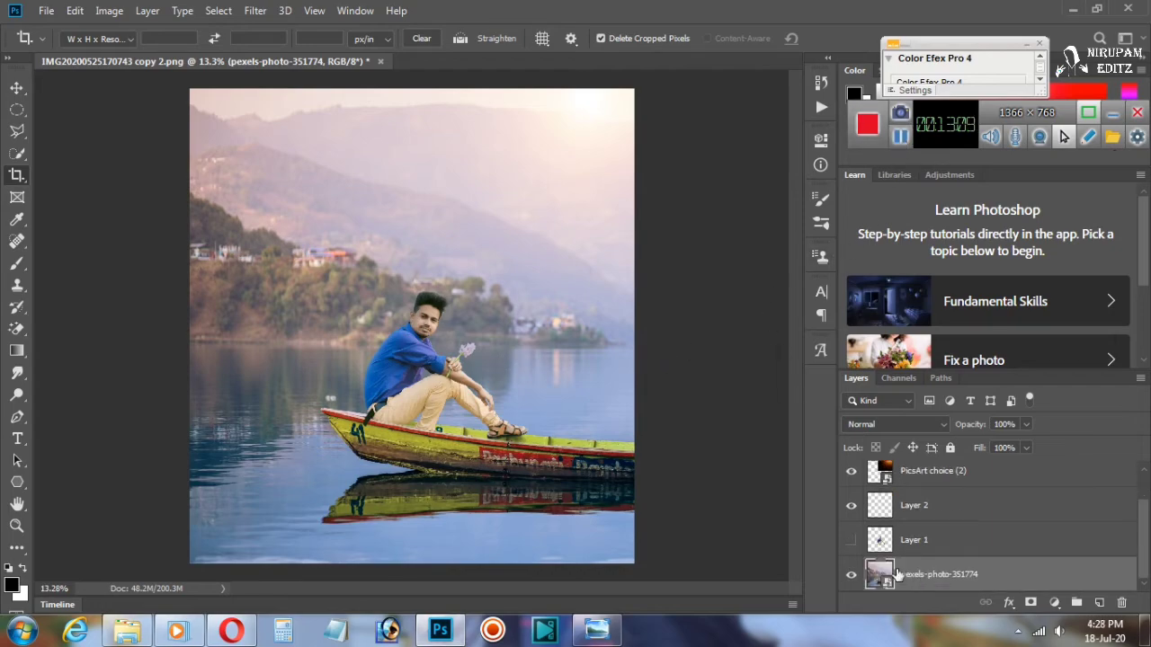
pyautogui.click(253, 11)
pyautogui.click(297, 93)
pyautogui.click(1014, 83)
# Step: Apply a Camera Raw Filter to the lake background with Saturation +63, Vibrance +58 and Whites +26
pyautogui.click(254, 11)
pyautogui.click(286, 112)
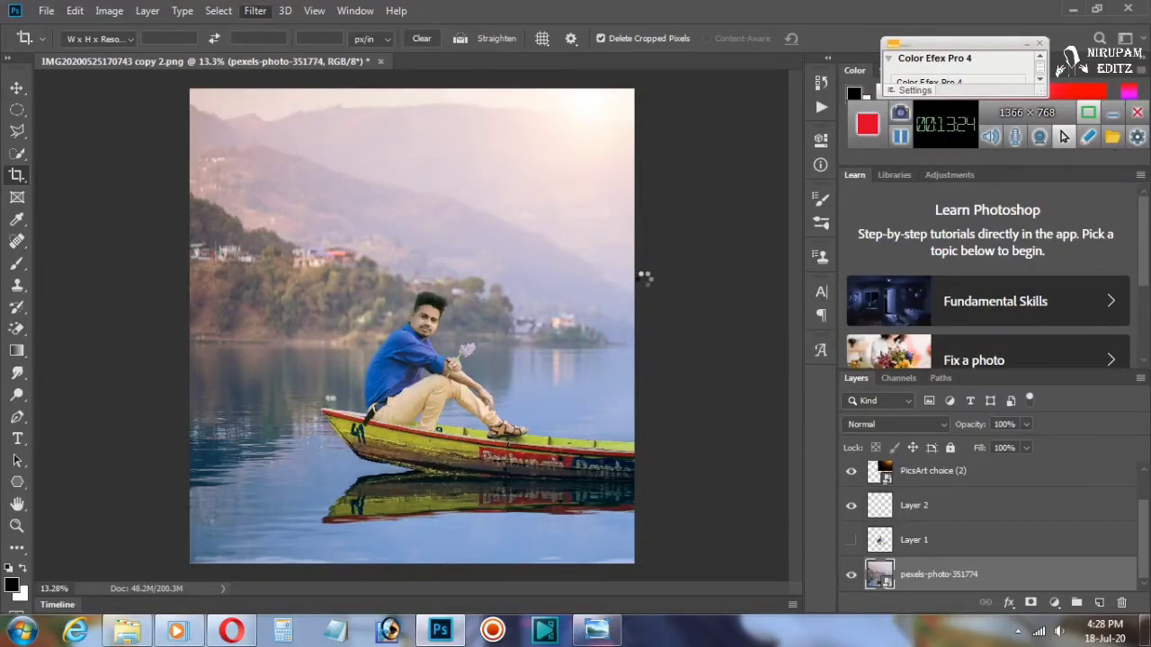
pyautogui.scroll(-3, 938, 390)
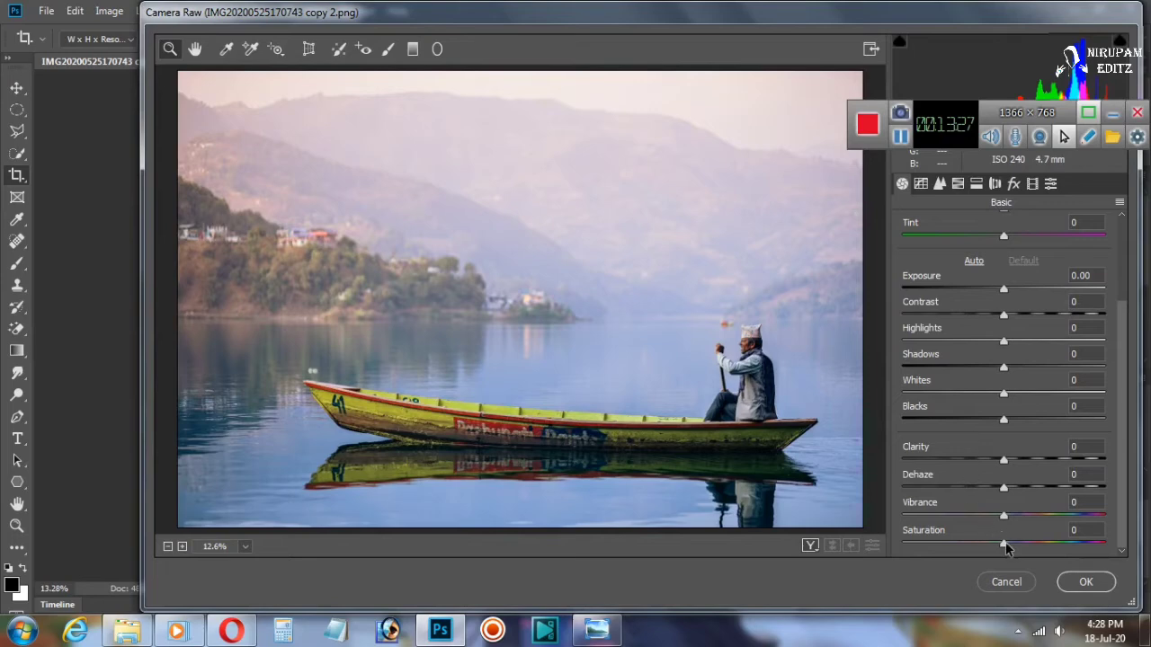
pyautogui.moveTo(1007, 550); pyautogui.dragTo(1079, 547)
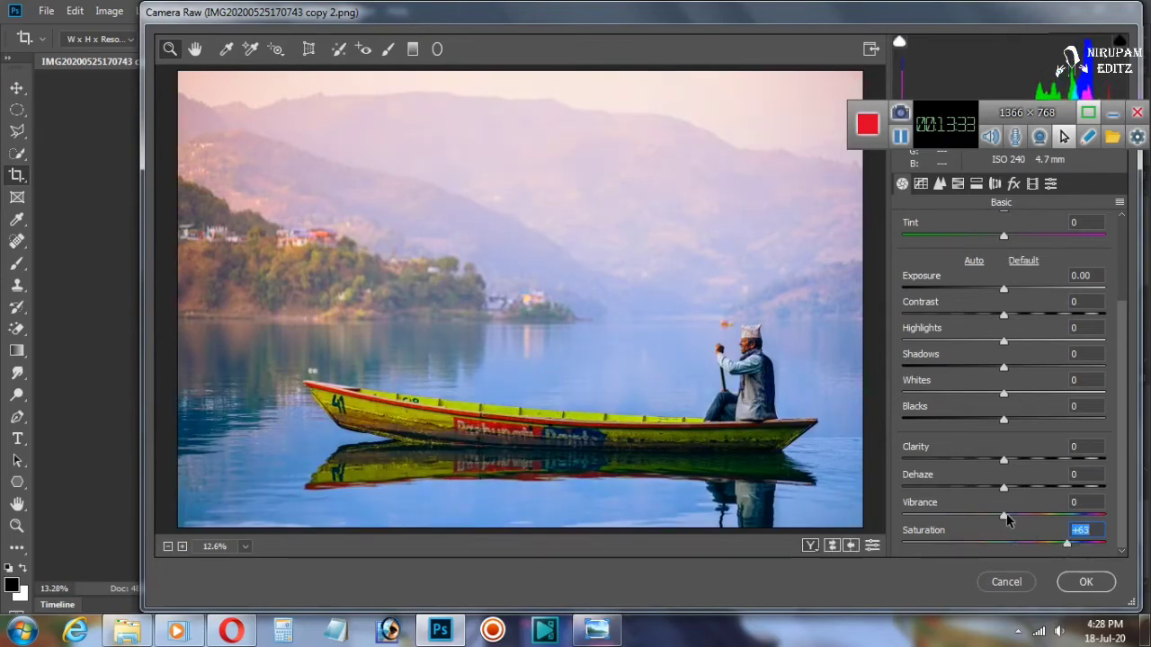
pyautogui.moveTo(1005, 518); pyautogui.dragTo(1062, 516)
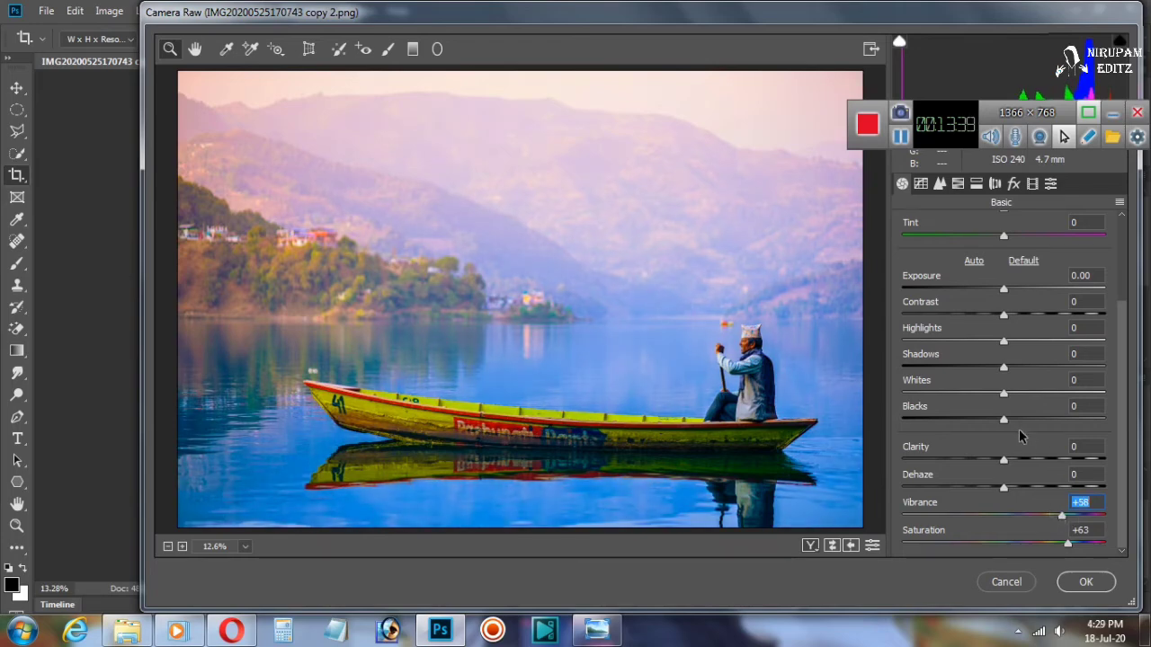
pyautogui.moveTo(1003, 398); pyautogui.dragTo(1030, 404)
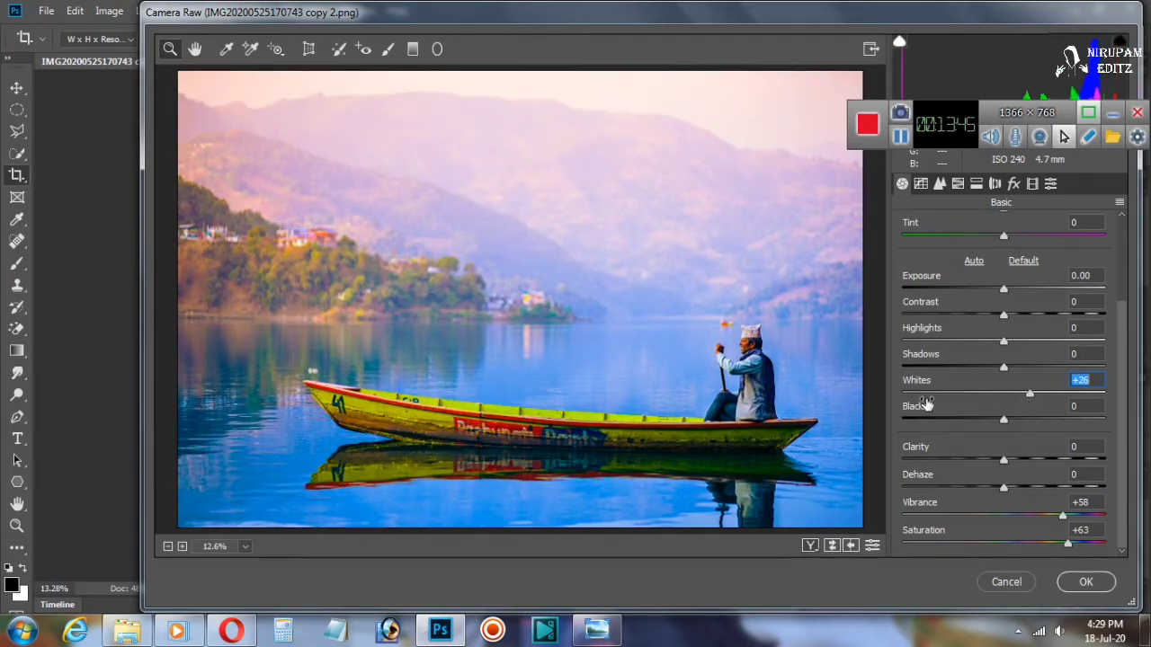
pyautogui.click(1085, 582)
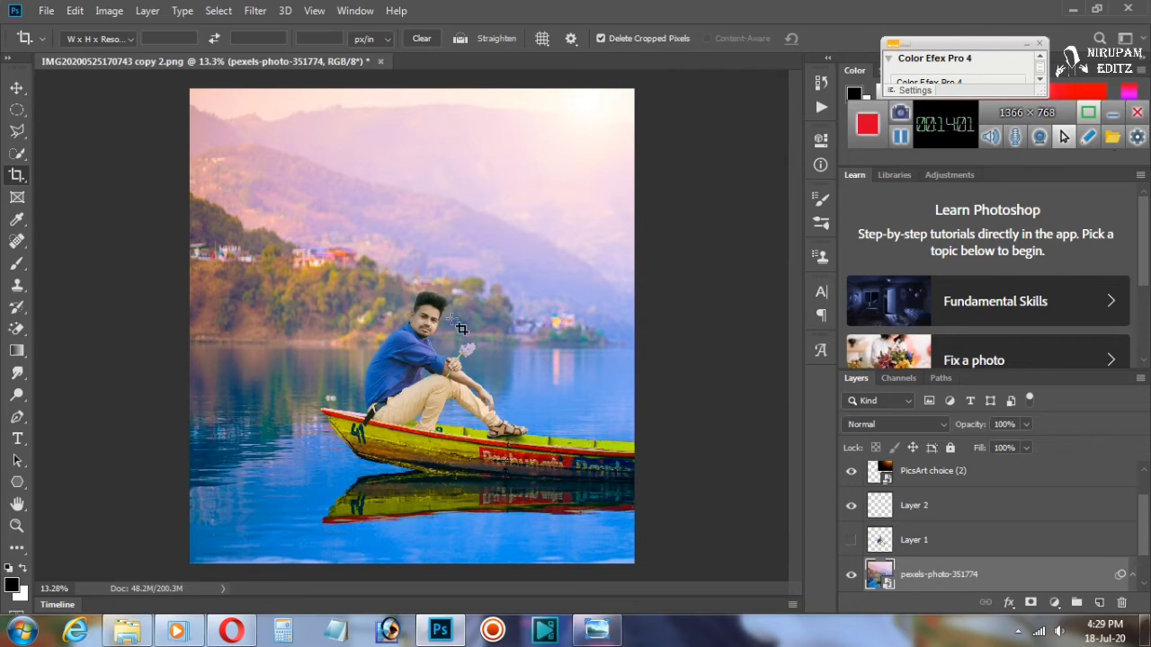
# Step: Start a Tilt-Shift blur on the lake background, centring it on the boat and narrowing the sharp band around the hull
pyautogui.scroll(2, 351, 225)
pyautogui.scroll(-2, 364, 245)
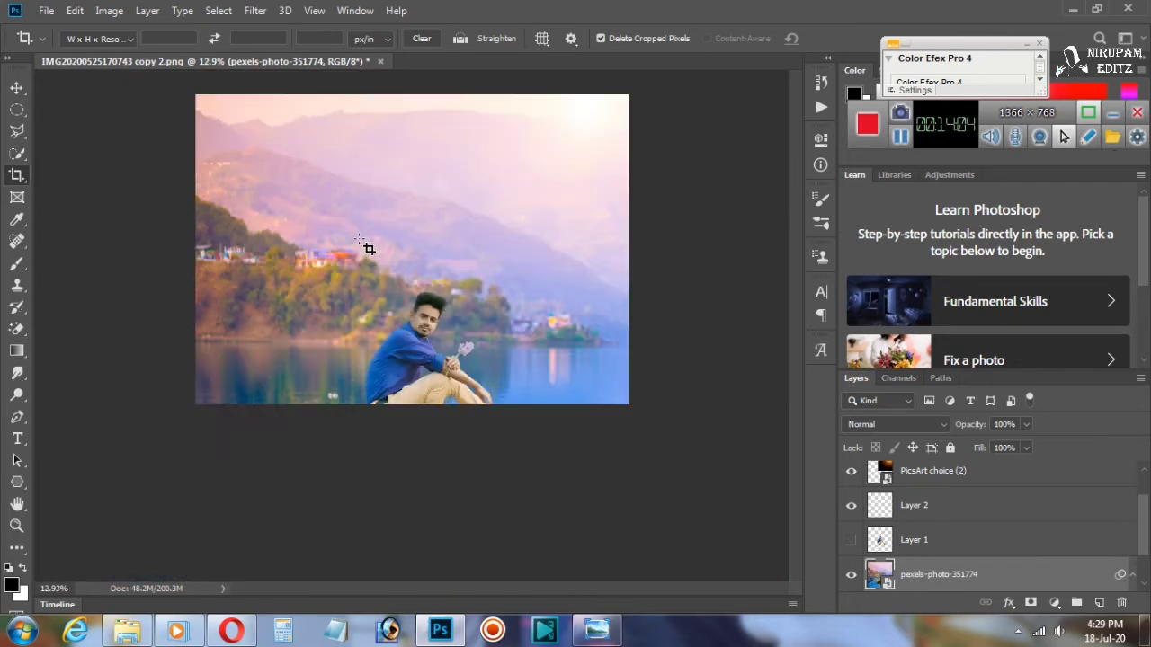
pyautogui.click(255, 10)
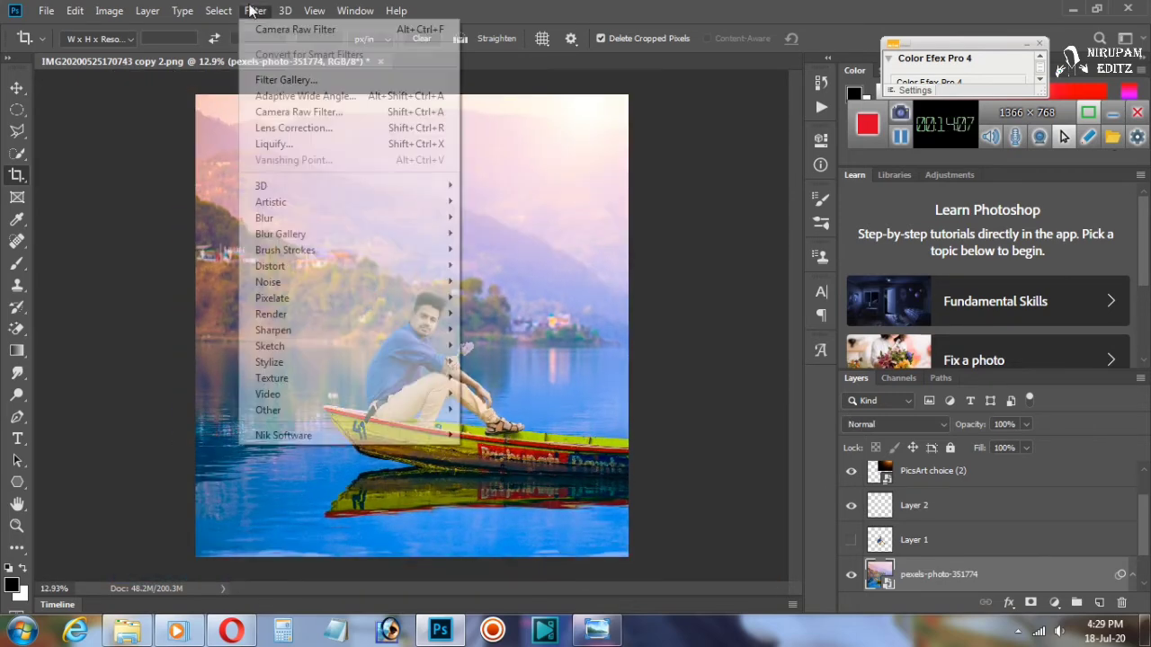
pyautogui.moveTo(386, 234)
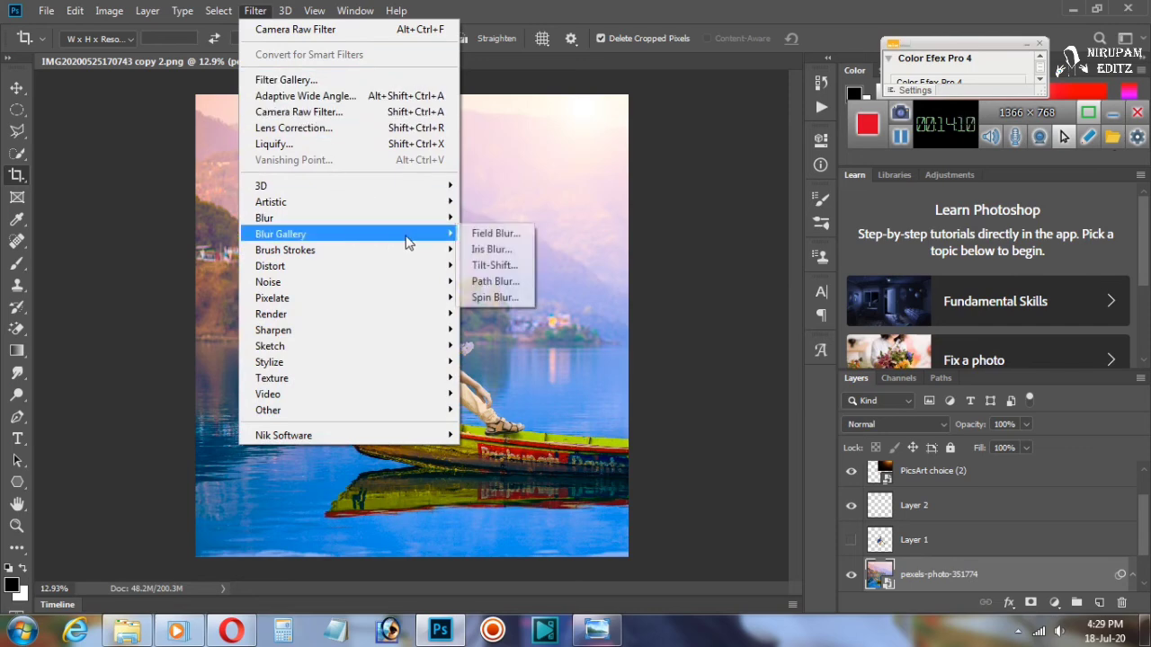
pyautogui.click(495, 265)
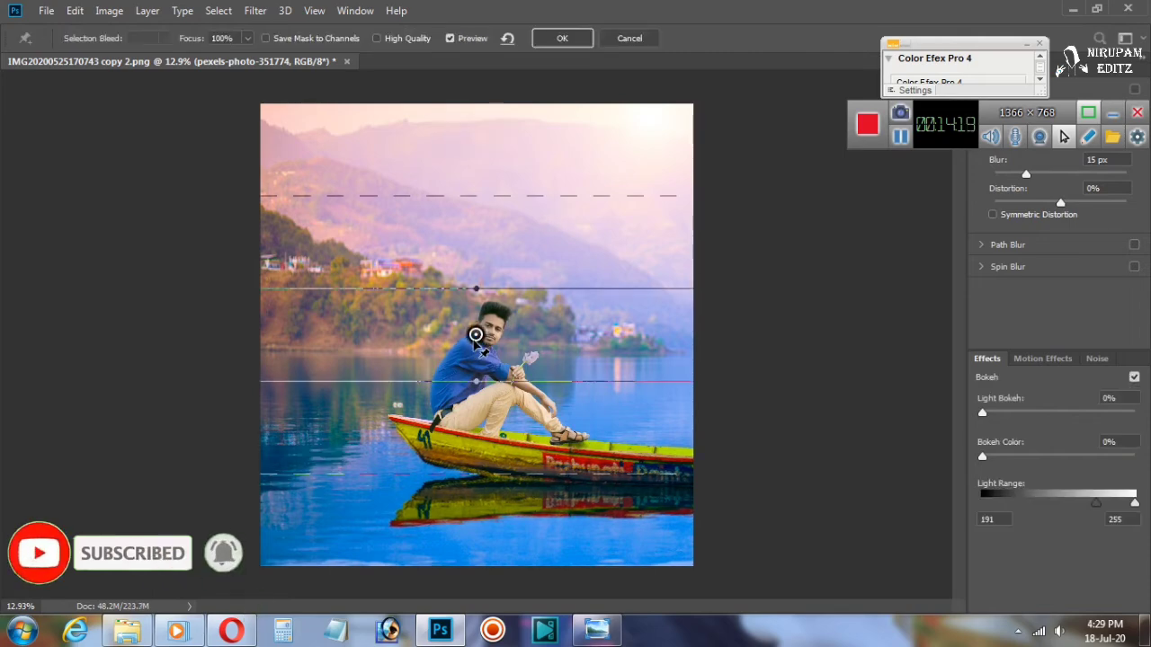
pyautogui.moveTo(476, 335); pyautogui.dragTo(476, 439)
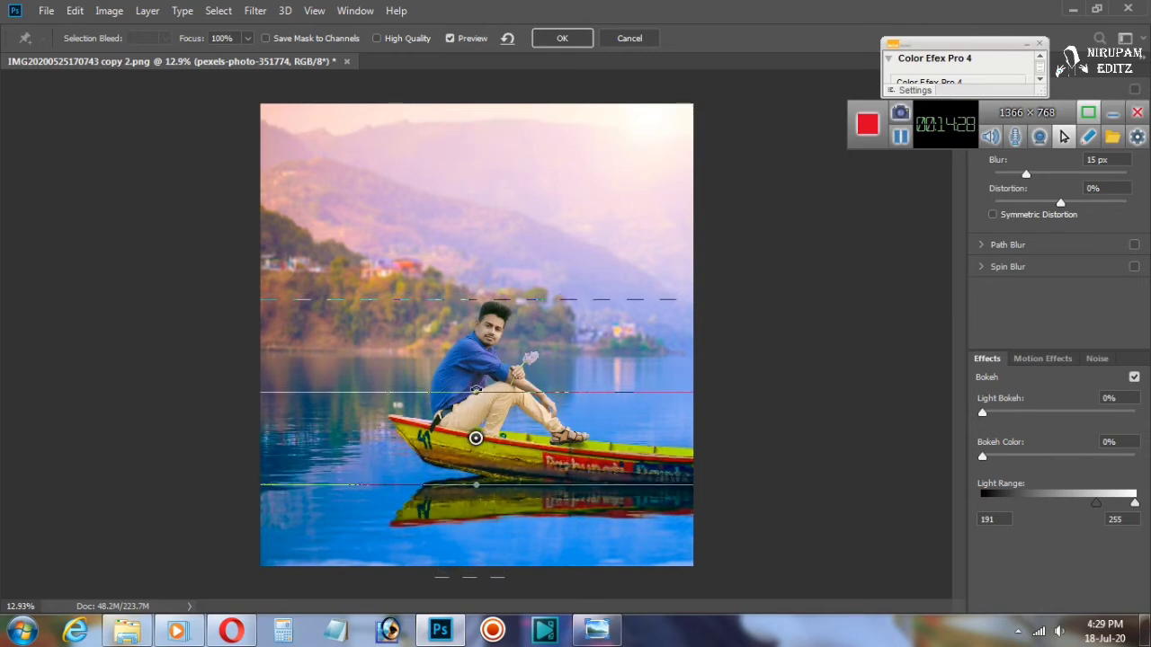
pyautogui.moveTo(476, 391); pyautogui.dragTo(476, 430)
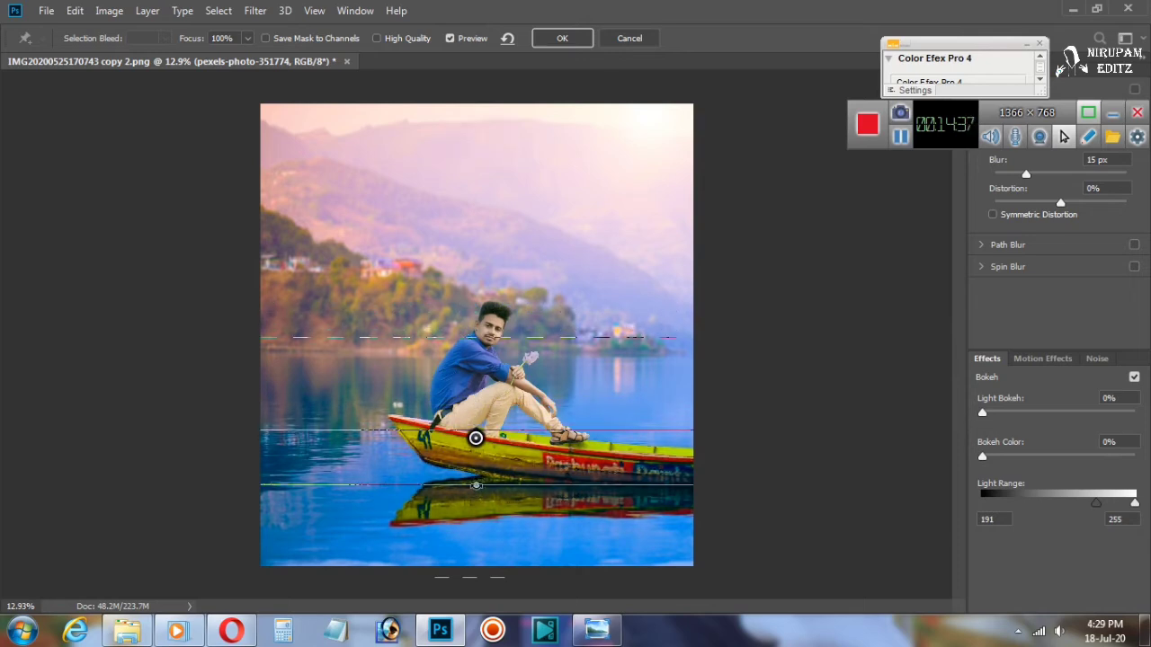
pyautogui.moveTo(477, 499); pyautogui.dragTo(478, 451)
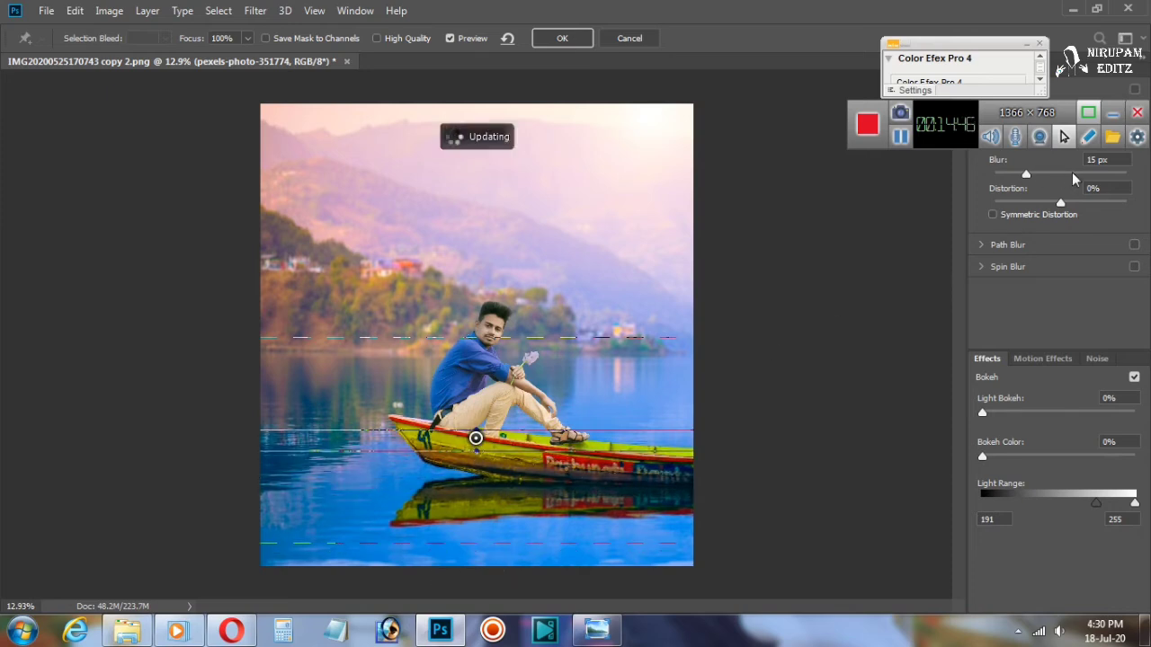
# Step: Set the Tilt-Shift blur amount to 35 px and apply the blur
pyautogui.click(1071, 173)
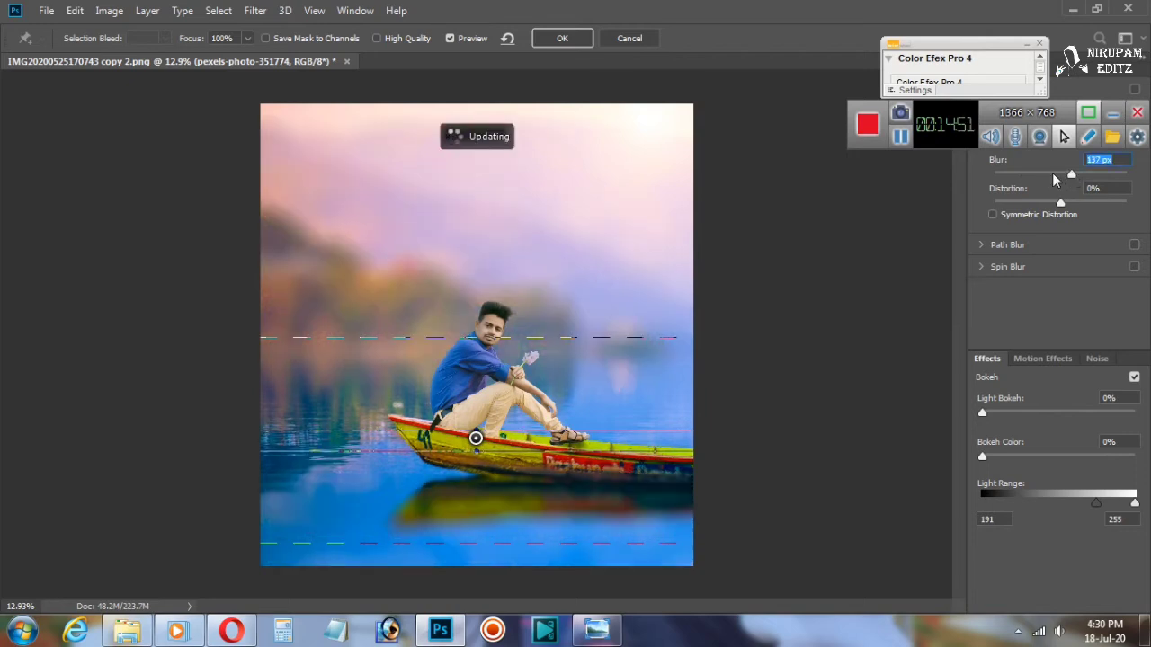
pyautogui.write('57')
pyautogui.press('Return')
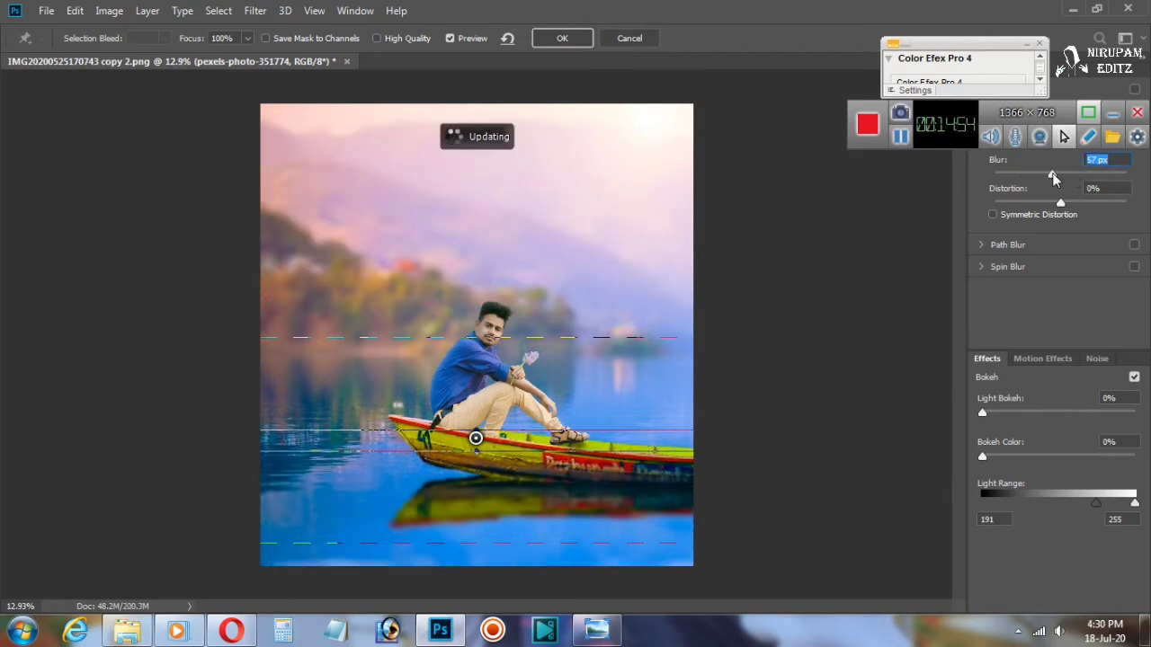
pyautogui.moveTo(1053, 174); pyautogui.dragTo(1052, 174)
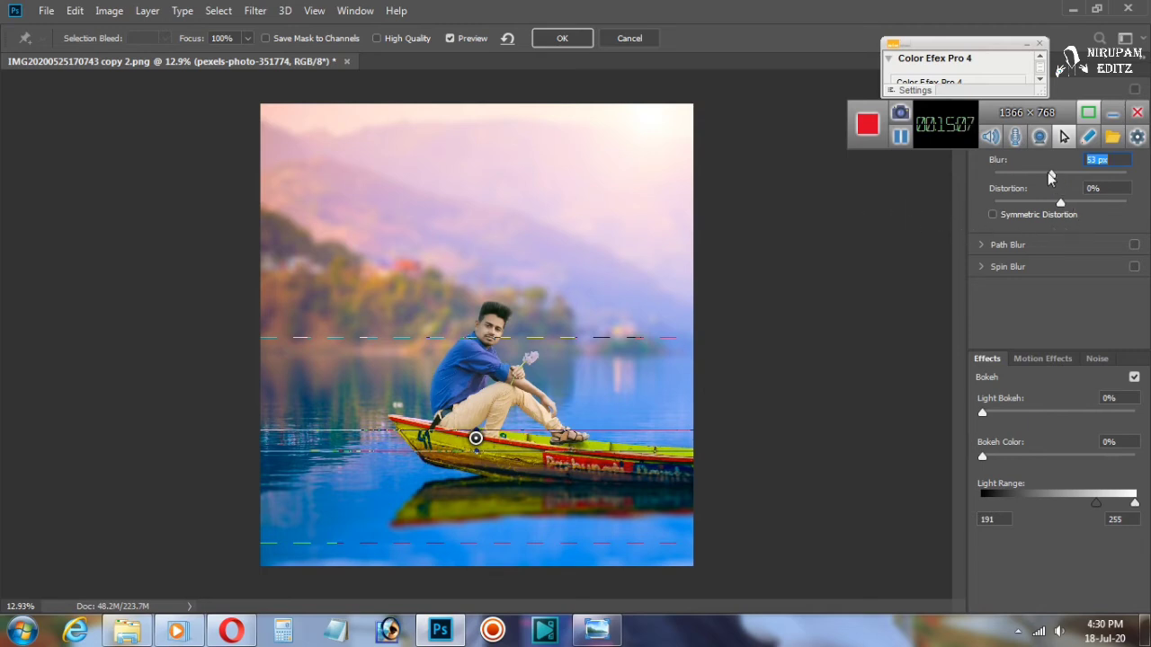
pyautogui.moveTo(1048, 173); pyautogui.dragTo(1048, 174)
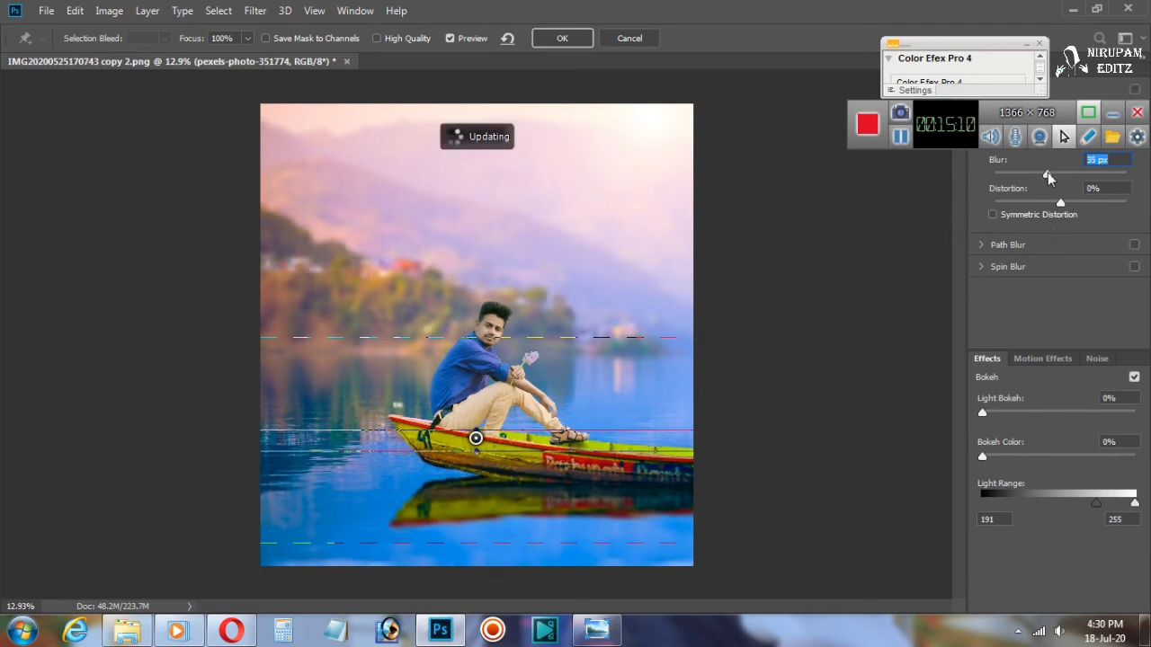
pyautogui.click(563, 40)
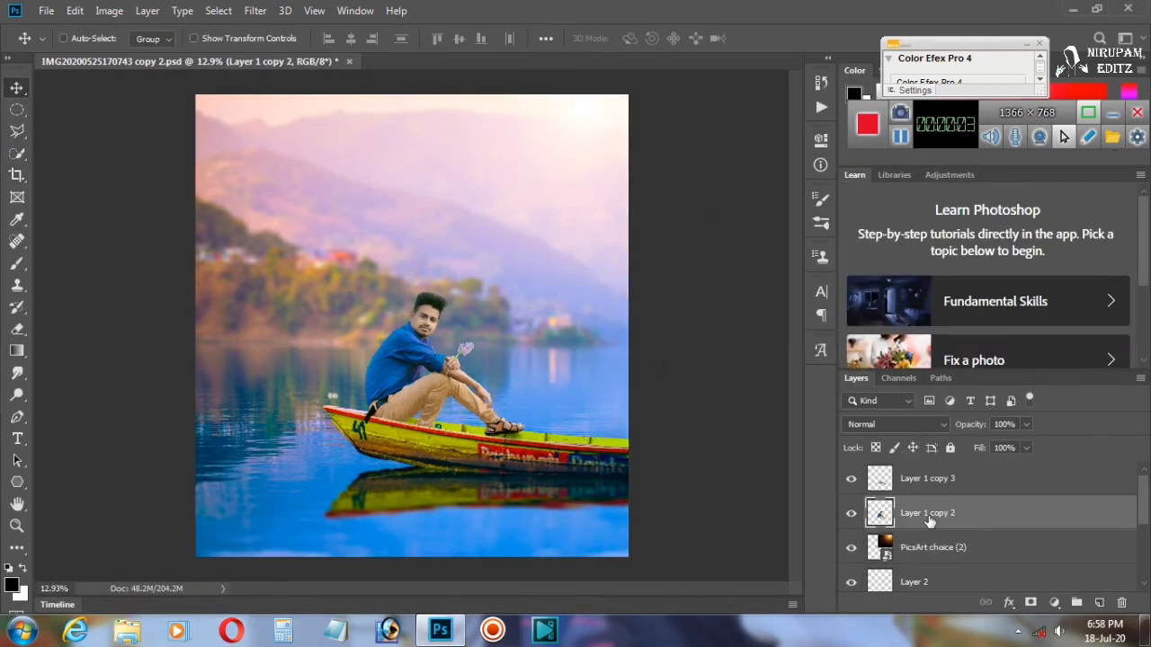
# Step: Duplicate the Layer 1 copy 2 man layer, place the copy at the top of the layer stack and flip it vertically
pyautogui.hotkey('ctrl', 'j')
pyautogui.moveTo(928, 518); pyautogui.dragTo(935, 480)
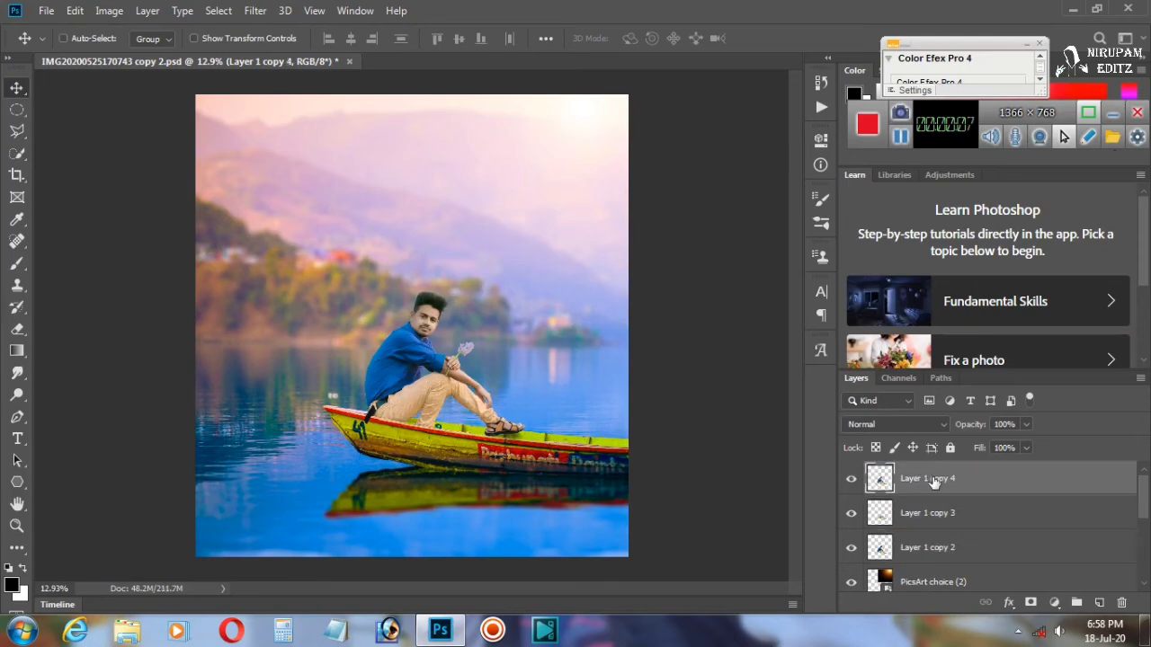
pyautogui.hotkey('ctrl', 't')
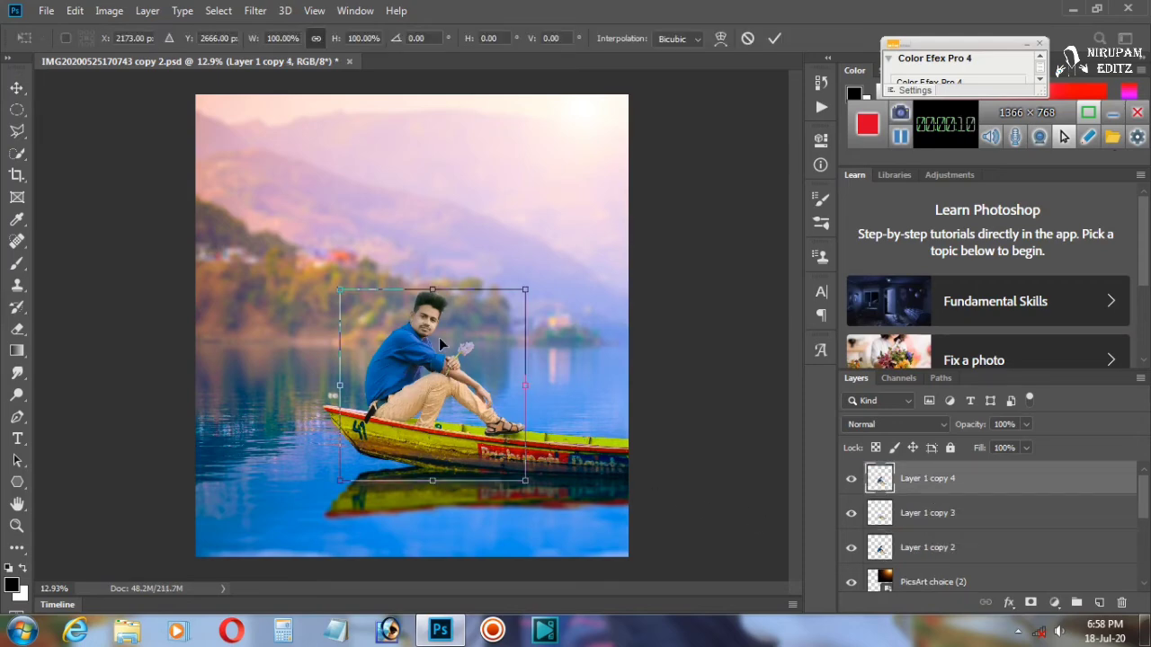
pyautogui.rightClick(446, 329)
pyautogui.click(491, 551)
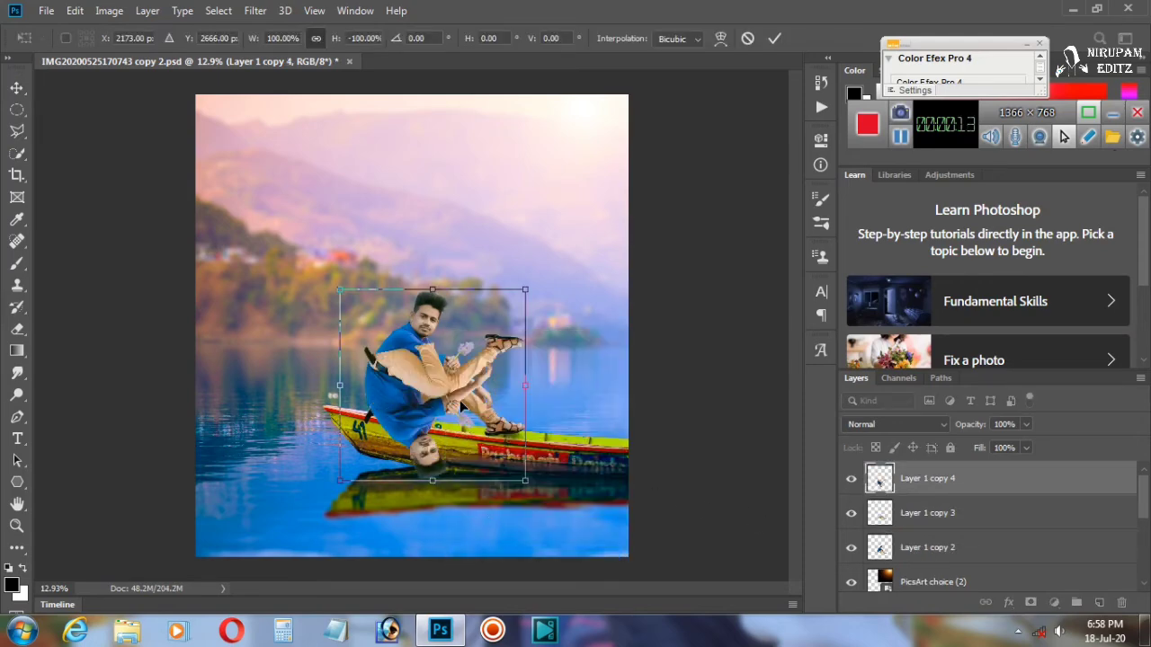
# Step: Move the flipped man straight down until his legs sit just below the boat's reflection in the water
pyautogui.press('Down')
pyautogui.press('Down')
pyautogui.press('Down')
pyautogui.press('Down')
pyautogui.press('Down')
pyautogui.press('Down')
pyautogui.press('Down')
pyautogui.press('Down')
pyautogui.press('Down')
pyautogui.press('Down')
pyautogui.press('Down')
pyautogui.press('Down')
pyautogui.press('Down')
pyautogui.press('Down')
pyautogui.press('Down')
pyautogui.press('Down')
pyautogui.press('Down')
pyautogui.press('Down')
pyautogui.press('Down')
pyautogui.press('Down')
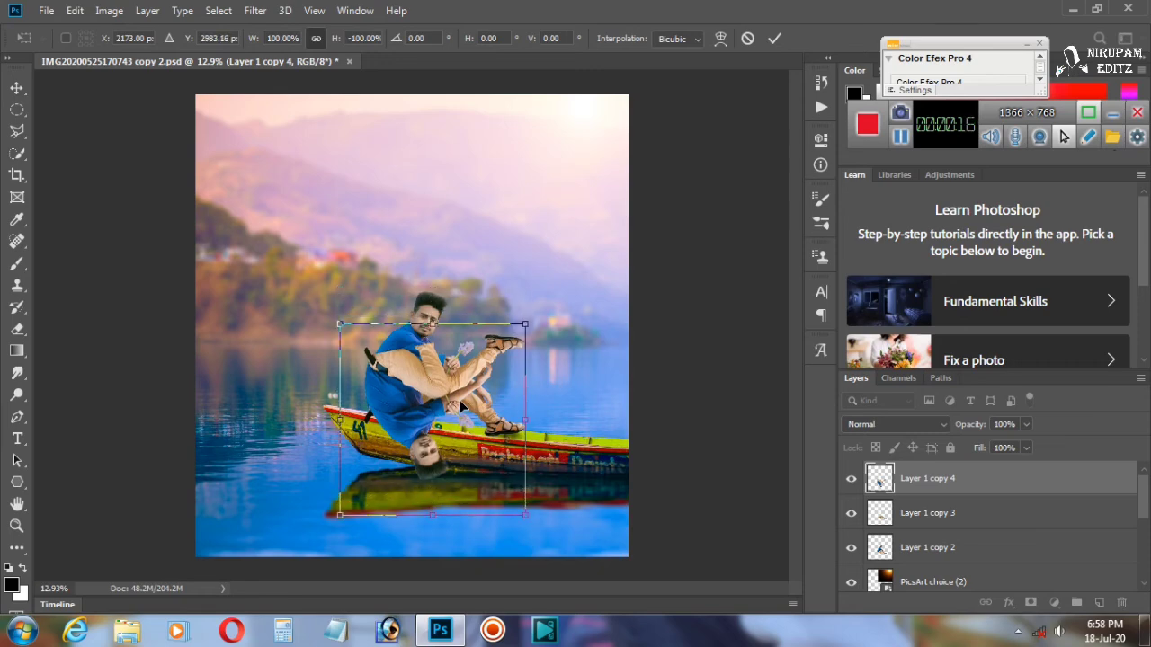
pyautogui.hotkey('shift', 'Down')
pyautogui.hotkey('shift', 'Down')
pyautogui.hotkey('shift', 'Down')
pyautogui.hotkey('shift', 'Down')
pyautogui.hotkey('shift', 'Down')
pyautogui.hotkey('shift', 'Down')
pyautogui.hotkey('shift', 'Down')
pyautogui.hotkey('shift', 'Down')
pyautogui.hotkey('shift', 'Down')
pyautogui.hotkey('shift', 'Down')
pyautogui.hotkey('shift', 'Down')
pyautogui.hotkey('shift', 'Down')
pyautogui.hotkey('shift', 'Down')
pyautogui.hotkey('shift', 'Down')
pyautogui.hotkey('shift', 'Down')
pyautogui.hotkey('shift', 'Down')
pyautogui.hotkey('shift', 'Down')
pyautogui.hotkey('shift', 'Down')
pyautogui.hotkey('shift', 'Down')
pyautogui.hotkey('shift', 'Down')
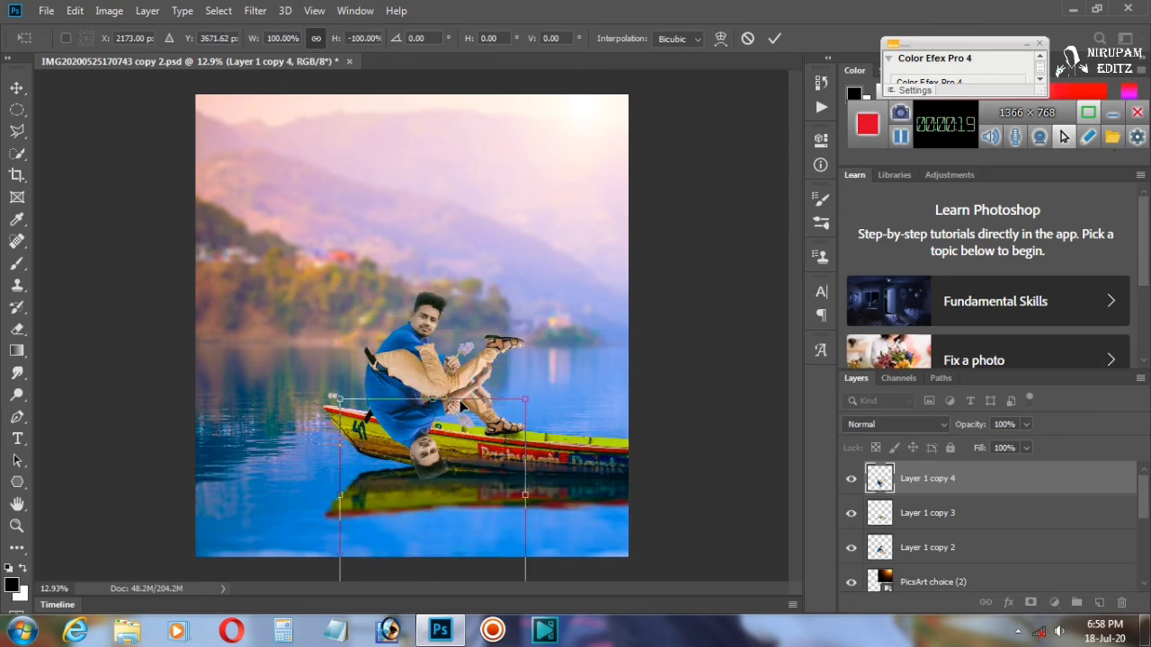
pyautogui.hotkey('shift', 'Down')
pyautogui.hotkey('shift', 'Down')
pyautogui.hotkey('shift', 'Down')
pyautogui.hotkey('shift', 'Down')
pyautogui.hotkey('shift', 'Down')
pyautogui.hotkey('shift', 'Down')
pyautogui.hotkey('shift', 'Down')
pyautogui.hotkey('shift', 'Down')
pyautogui.hotkey('shift', 'Down')
pyautogui.hotkey('shift', 'Down')
pyautogui.hotkey('shift', 'Down')
pyautogui.hotkey('shift', 'Down')
pyautogui.hotkey('shift', 'Down')
pyautogui.hotkey('shift', 'Down')
pyautogui.hotkey('shift', 'Down')
pyautogui.hotkey('shift', 'Down')
pyautogui.hotkey('shift', 'Down')
pyautogui.hotkey('shift', 'Down')
pyautogui.hotkey('shift', 'Down')
pyautogui.hotkey('shift', 'Down')
pyautogui.press('Down')
pyautogui.press('Down')
pyautogui.press('Down')
pyautogui.press('Down')
pyautogui.press('Down')
pyautogui.press('Down')
pyautogui.press('Down')
pyautogui.press('Down')
pyautogui.press('Down')
pyautogui.press('Down')
pyautogui.press('Down')
pyautogui.press('Down')
pyautogui.press('Down')
pyautogui.press('Down')
pyautogui.press('Down')
pyautogui.press('Down')
pyautogui.press('Down')
pyautogui.press('Down')
pyautogui.press('Down')
pyautogui.press('Down')
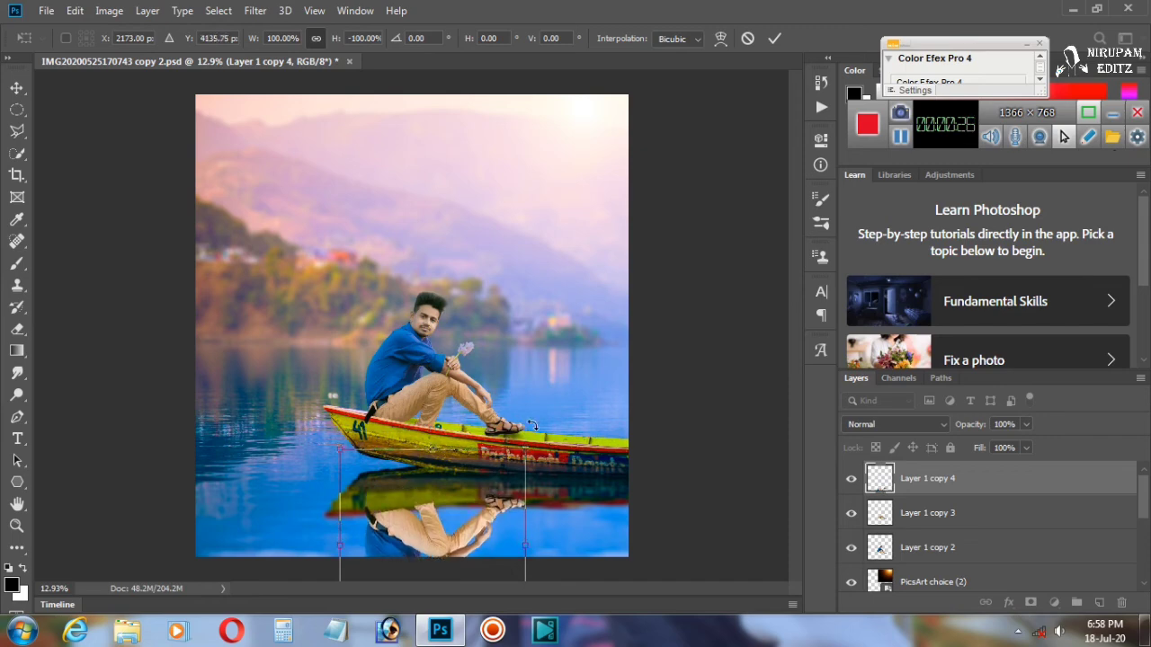
# Step: Rotate the flipped man about 3° clockwise to follow the boat's reflection and fine-tune his vertical position
pyautogui.moveTo(569, 429); pyautogui.dragTo(569, 435)
pyautogui.press('Up')
pyautogui.press('Up')
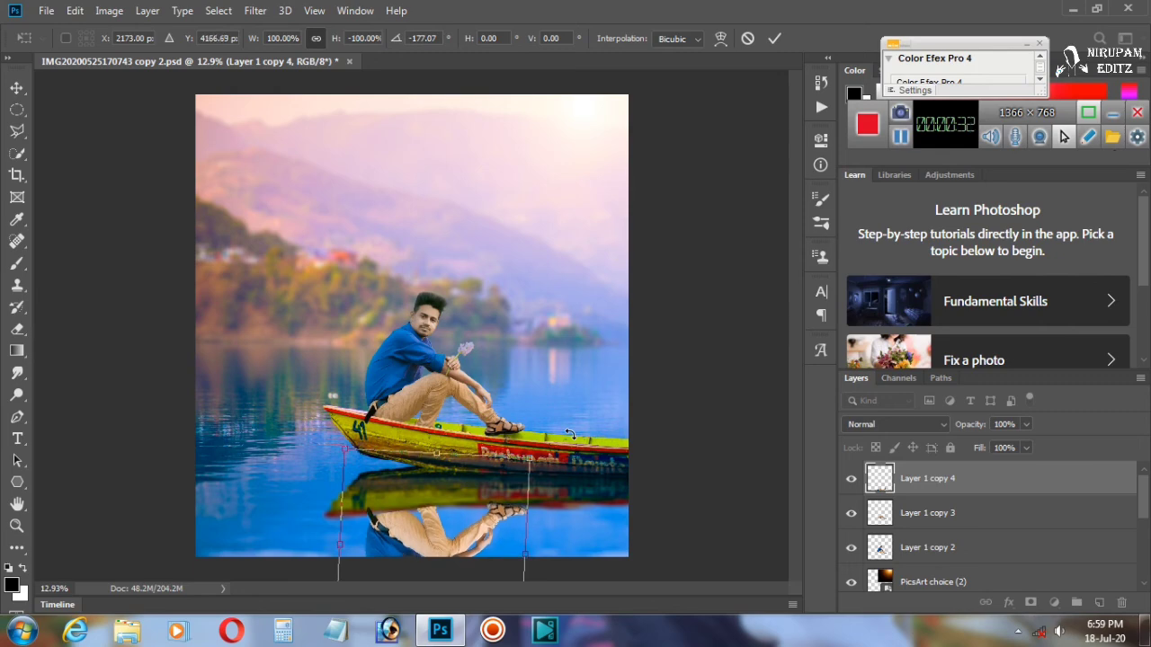
# Step: Erase the edges of the flipped man's sandal and trousers where they meet the boat's reflection, using the soft 139 px Eraser
pyautogui.scroll(6, 553, 494)
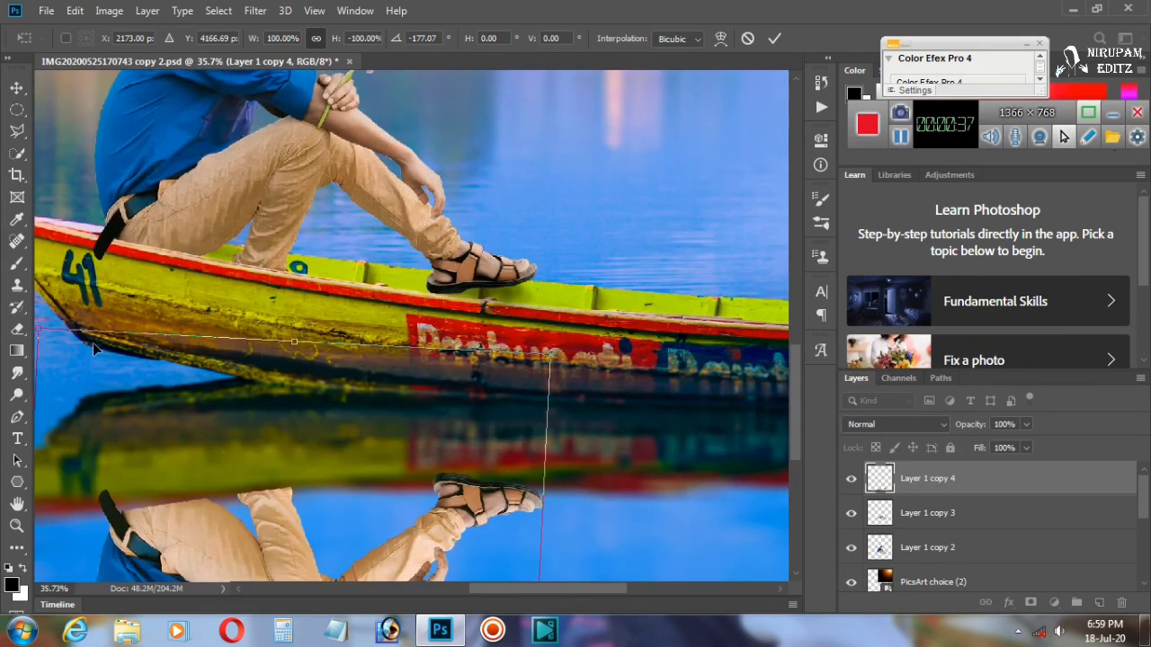
pyautogui.rightClick(19, 376)
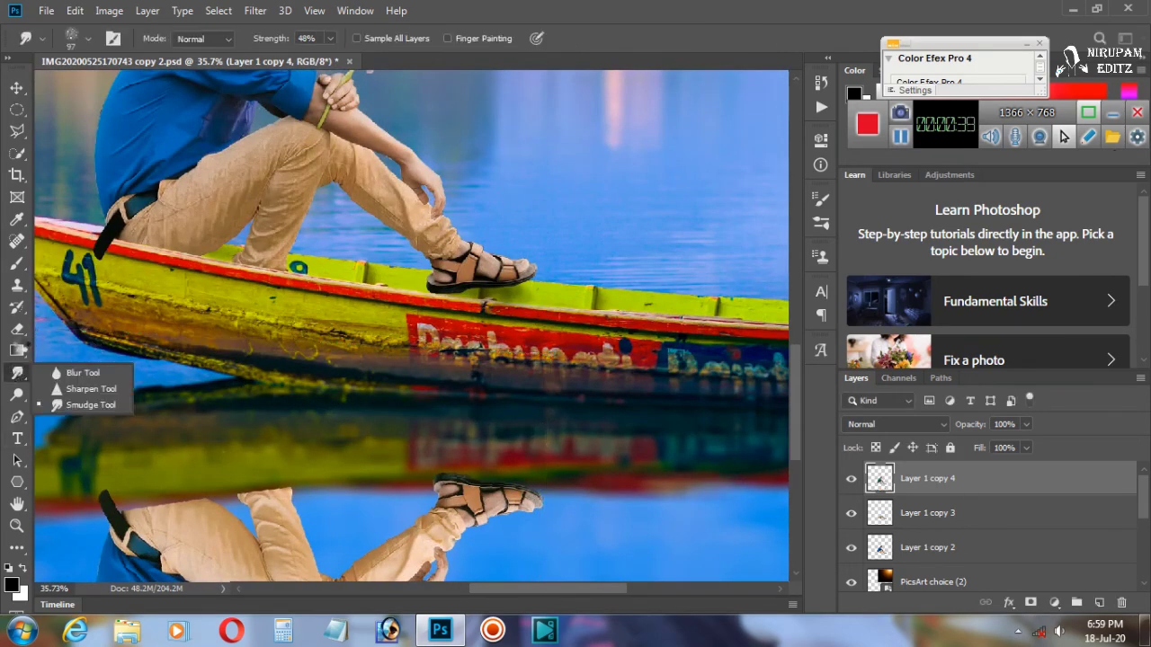
pyautogui.rightClick(20, 334)
pyautogui.click(90, 330)
pyautogui.moveTo(513, 460)
pyautogui.mouseDown()
pyautogui.moveTo(423, 466)
pyautogui.moveTo(540, 469)
pyautogui.mouseUp()
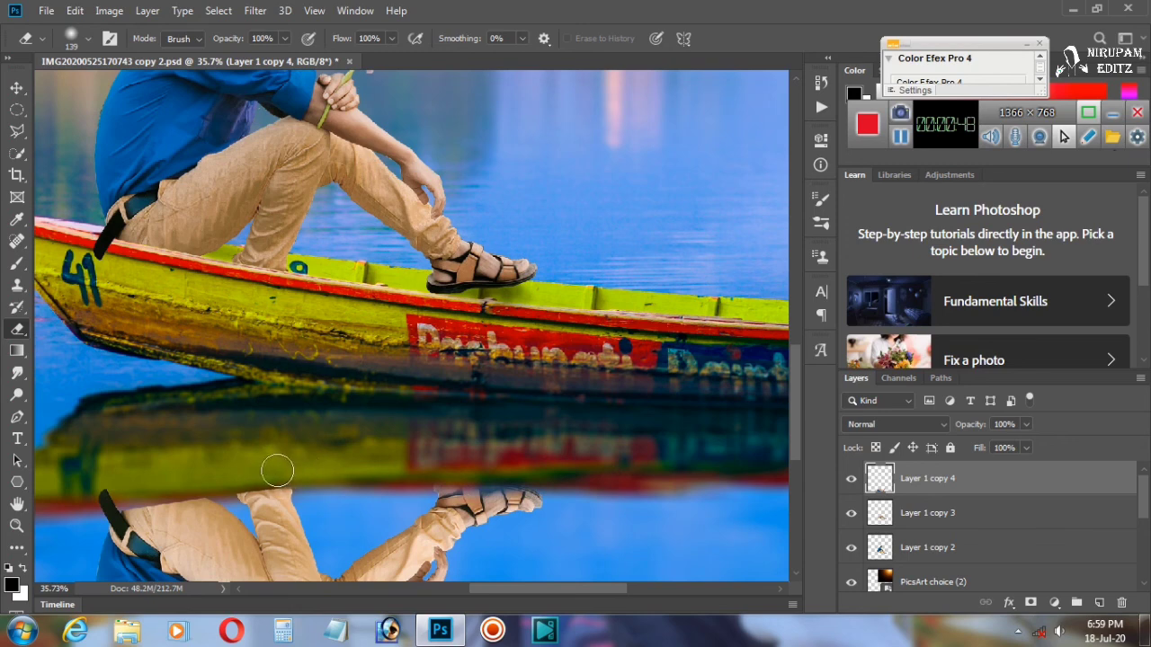
pyautogui.moveTo(254, 476)
pyautogui.mouseDown()
pyautogui.moveTo(284, 477)
pyautogui.moveTo(220, 479)
pyautogui.moveTo(284, 474)
pyautogui.moveTo(121, 490)
pyautogui.moveTo(200, 502)
pyautogui.moveTo(298, 474)
pyautogui.mouseUp()
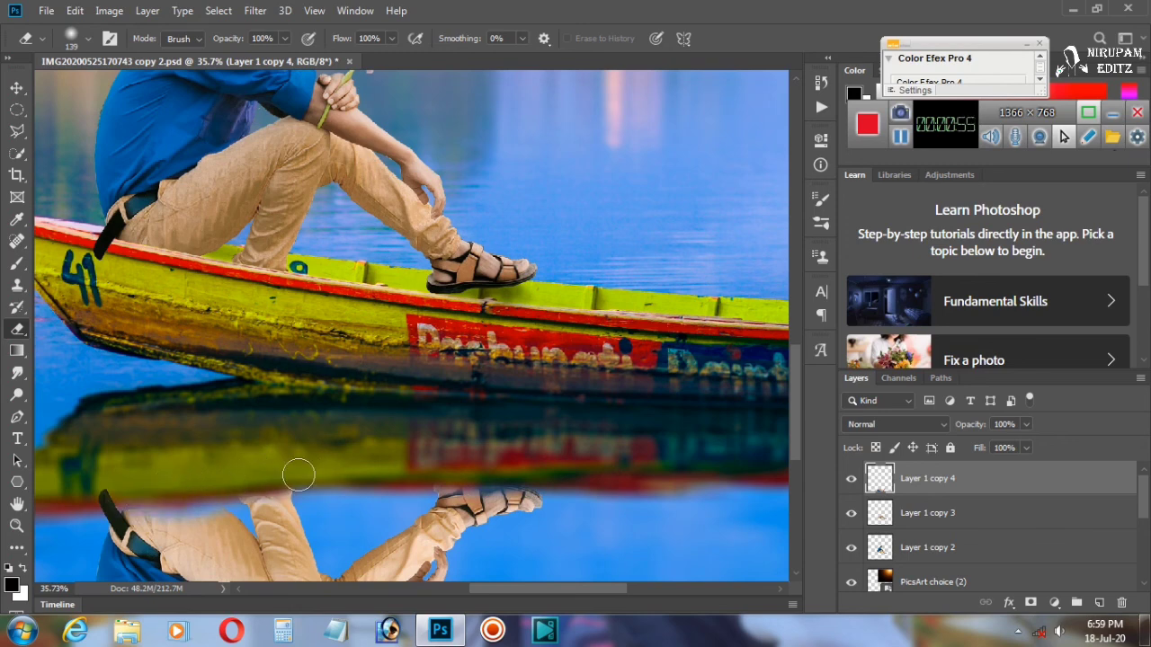
pyautogui.moveTo(222, 486)
pyautogui.mouseDown()
pyautogui.moveTo(134, 494)
pyautogui.moveTo(285, 465)
pyautogui.mouseUp()
pyautogui.hotkey('ctrl', '0')
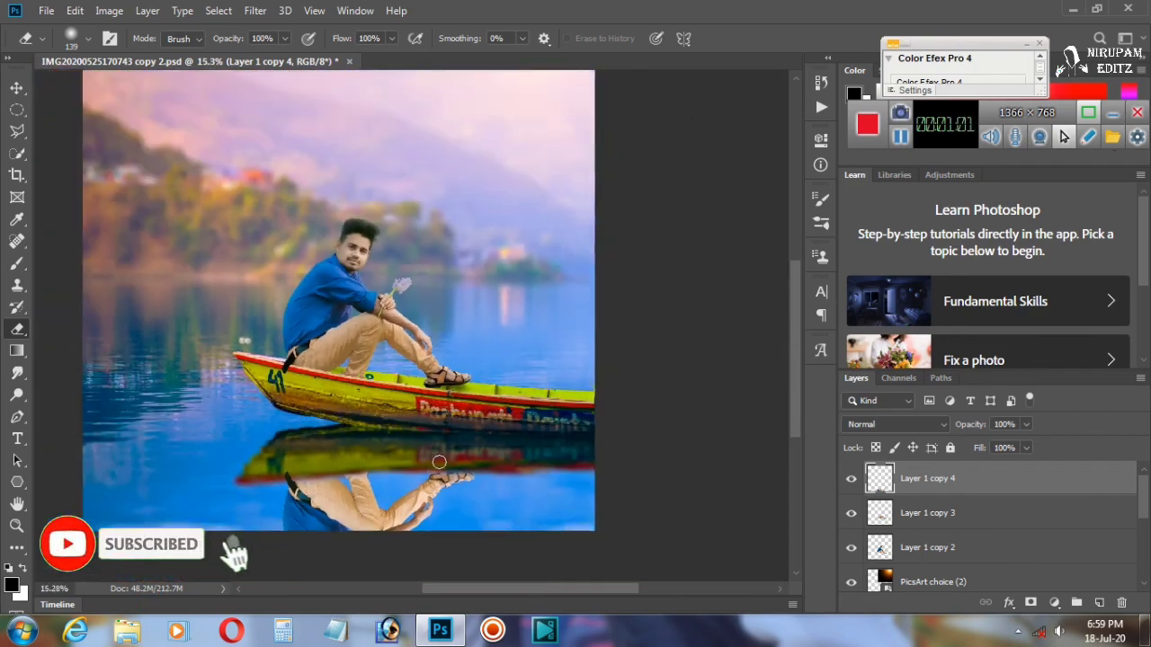
# Step: Set the flipped man layer's fill to 33% so it looks like a faint water reflection
pyautogui.click(1027, 448)
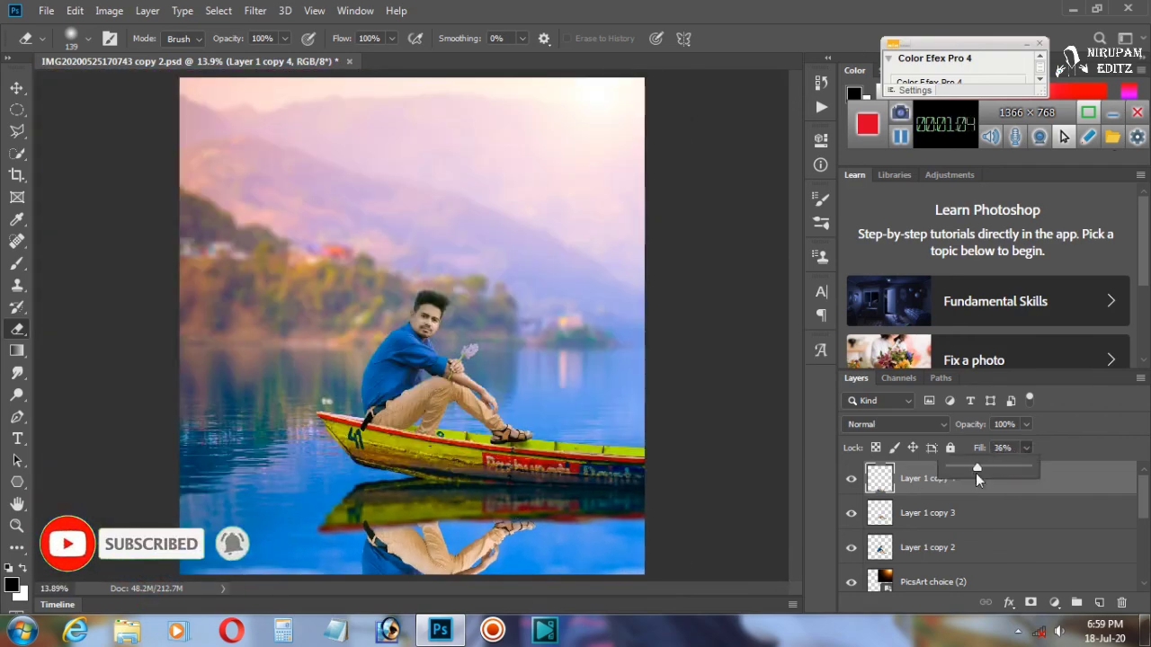
pyautogui.moveTo(975, 473); pyautogui.dragTo(992, 473)
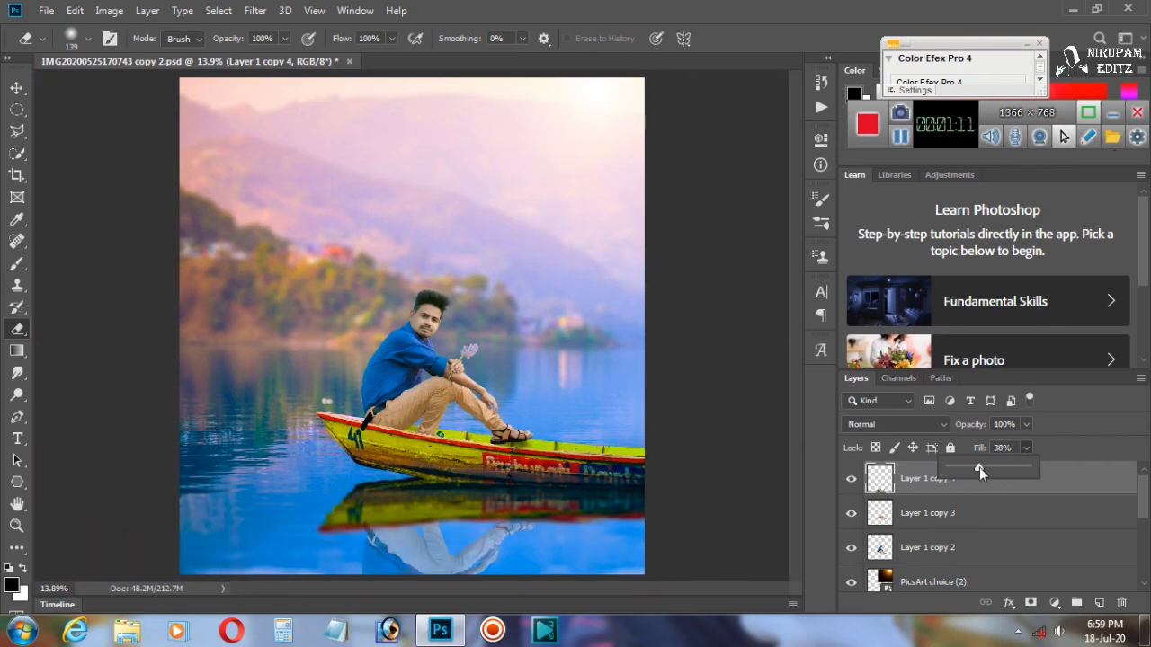
pyautogui.moveTo(976, 467); pyautogui.dragTo(970, 467)
pyautogui.scroll(-2, 530, 419)
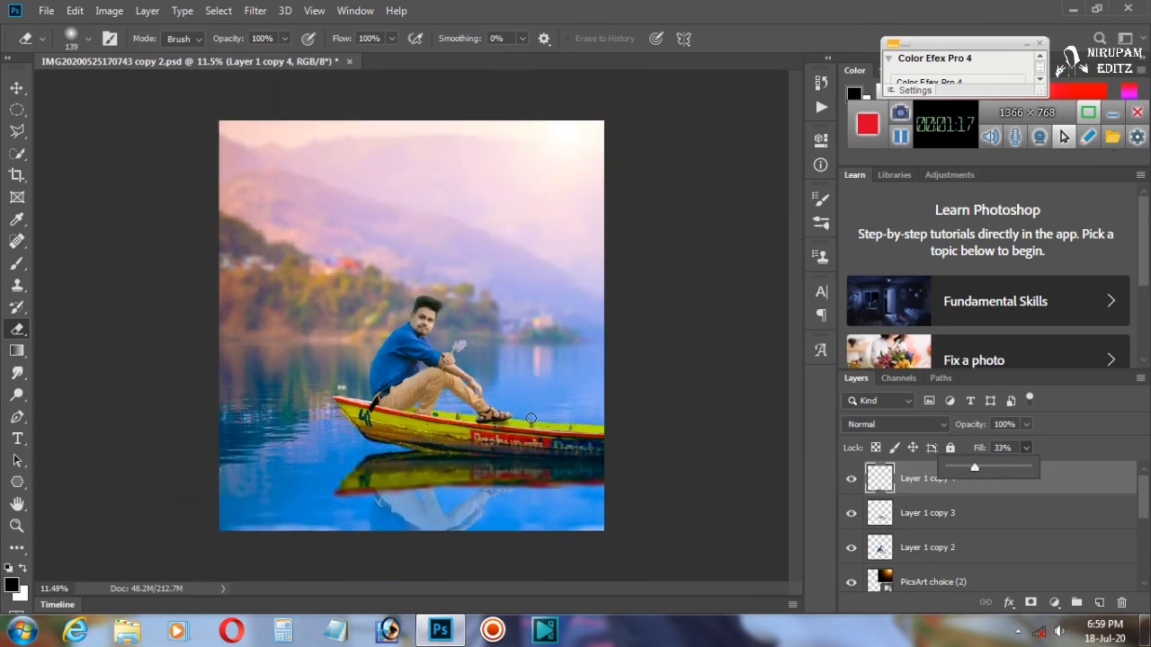